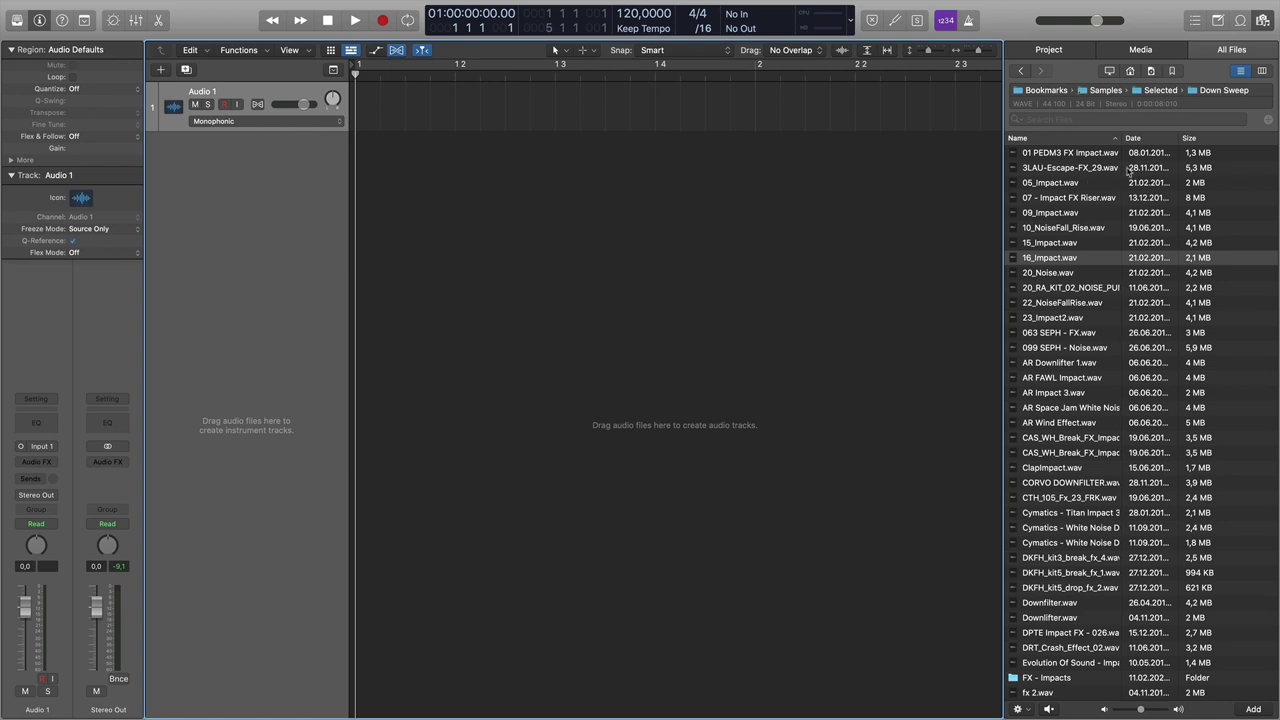
# - Audition the 05, 09, 16 and 15 Impact samples in the Down Sweep folder
pyautogui.click(1085, 184)
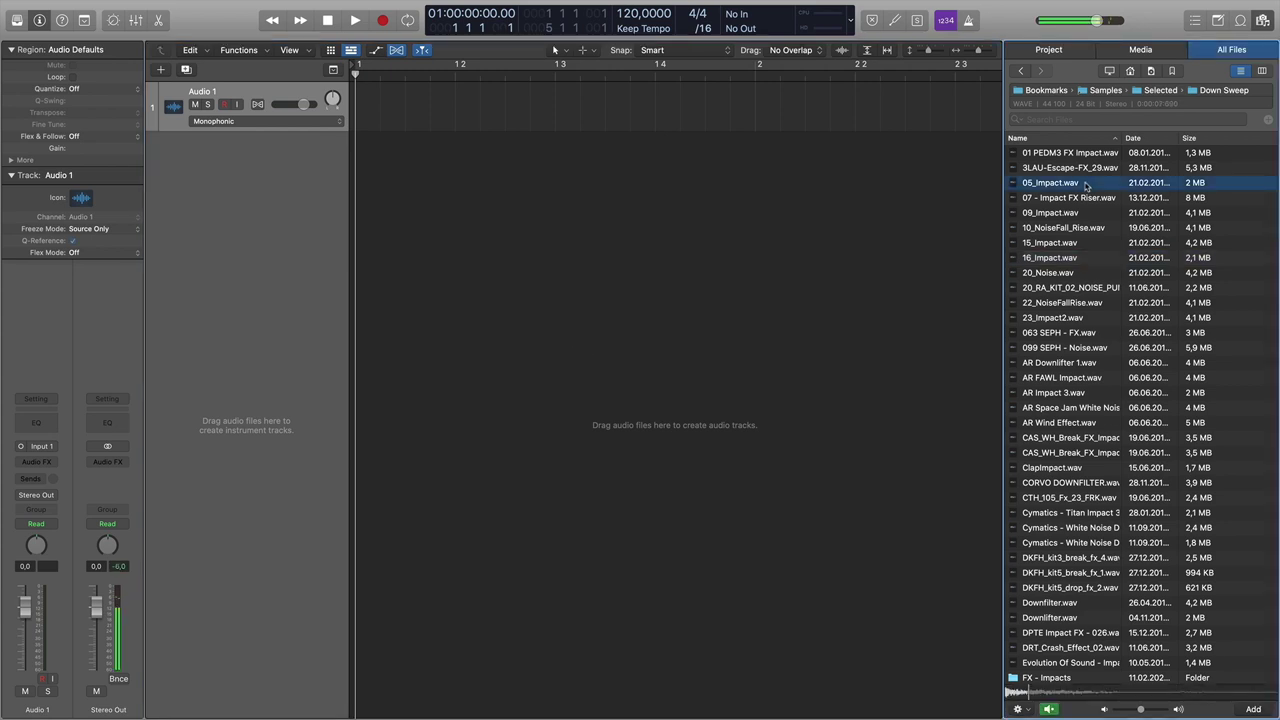
pyautogui.click(1076, 214)
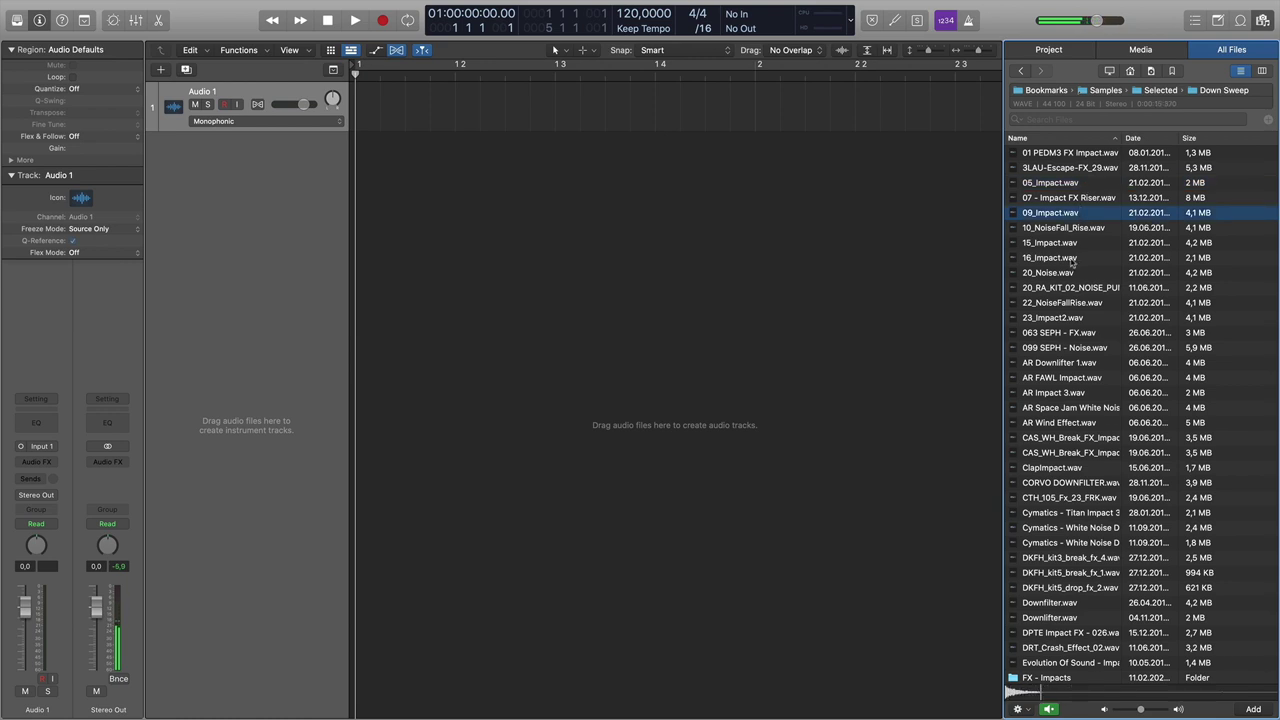
pyautogui.click(1072, 259)
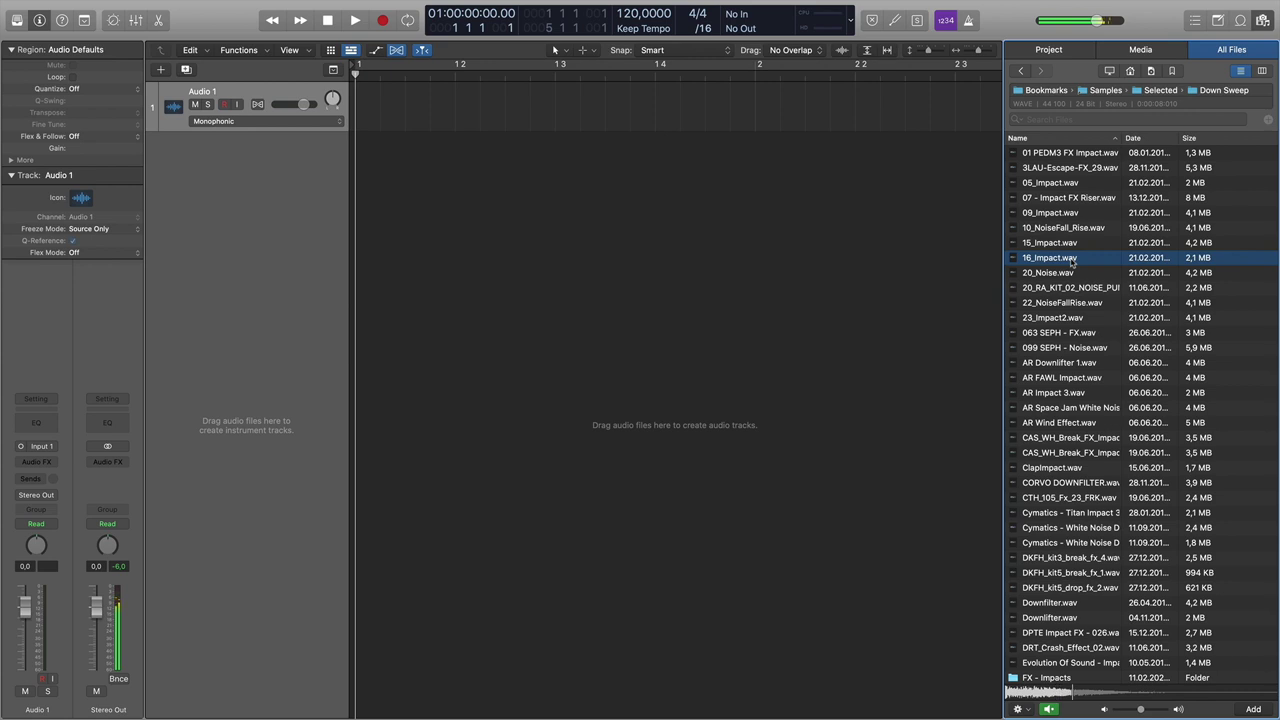
pyautogui.press('space')
pyautogui.press('space')
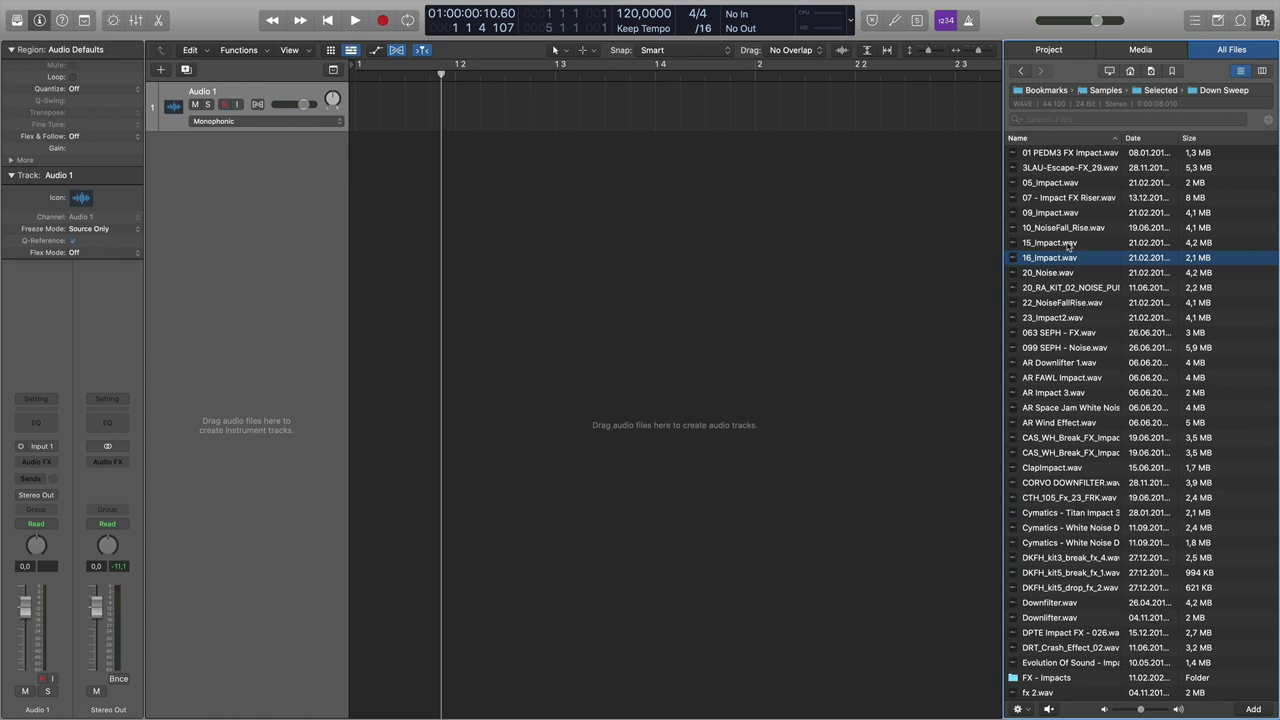
pyautogui.click(1068, 246)
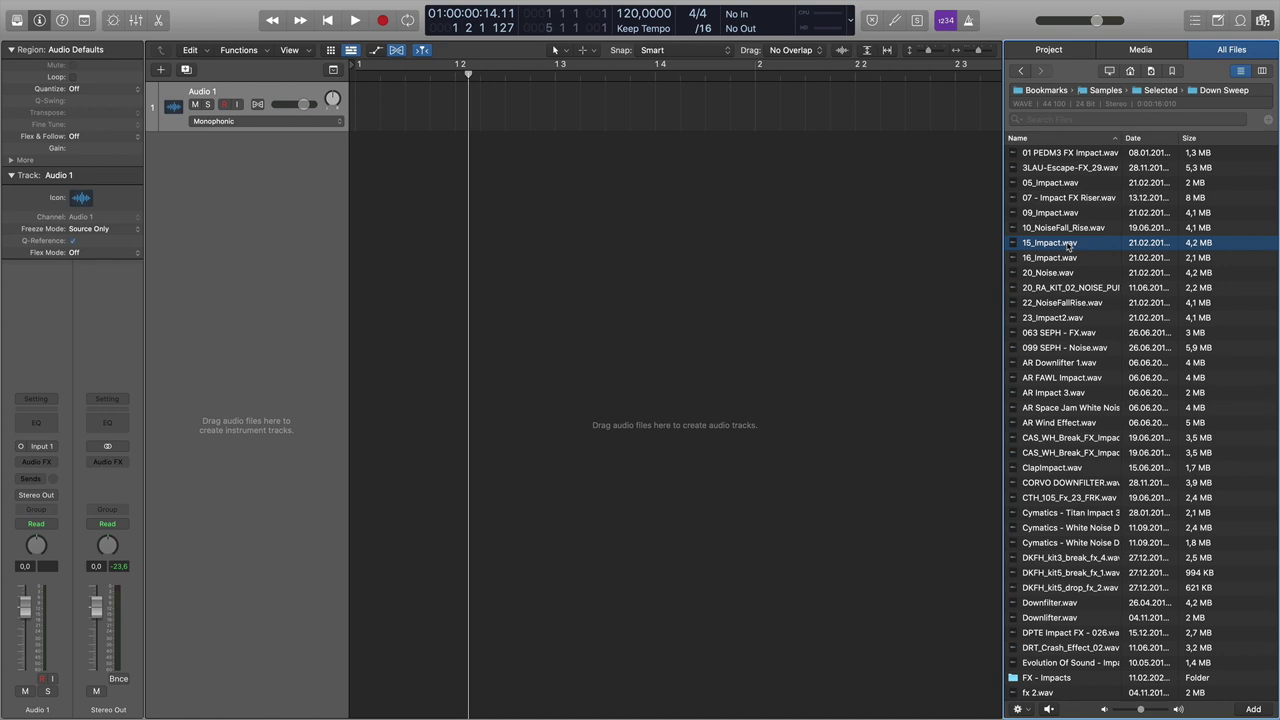
# - Open the FX - Impacts folder and preview the LSV Impacts samples 03 to 05
pyautogui.click(1075, 681)
pyautogui.doubleClick(1075, 681)
pyautogui.click(1084, 214)
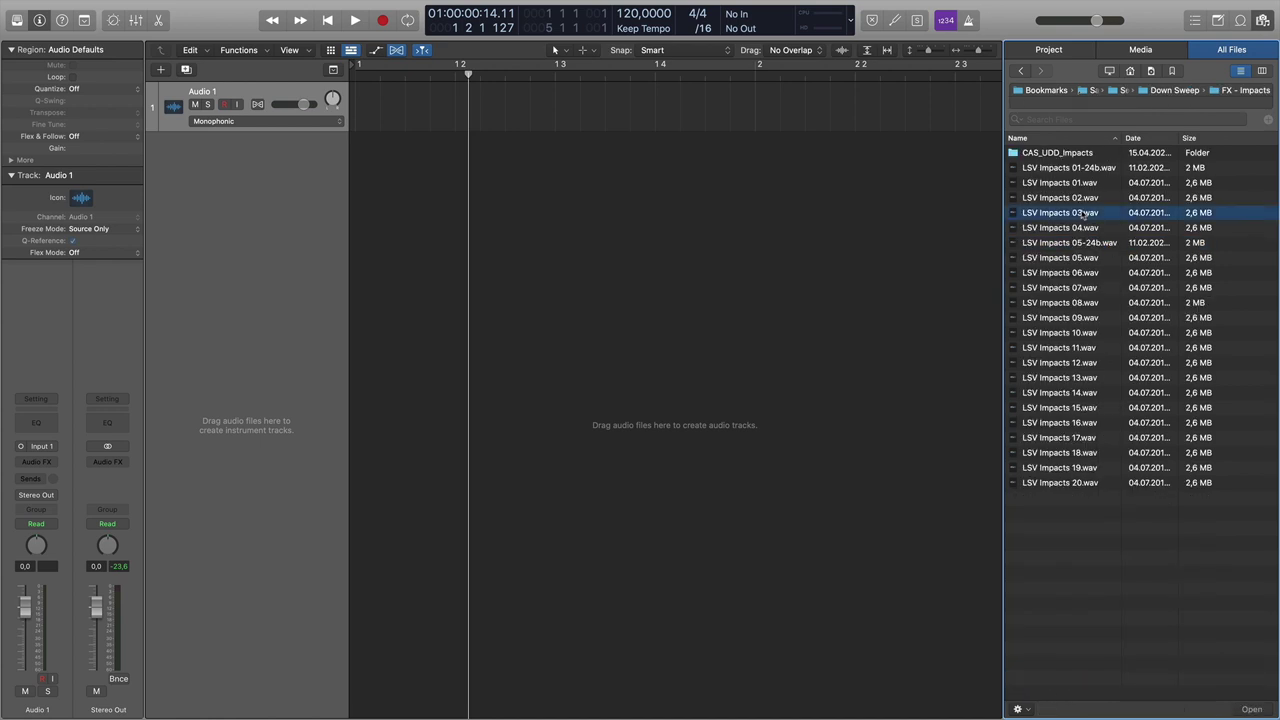
pyautogui.click(1083, 229)
pyautogui.click(1081, 243)
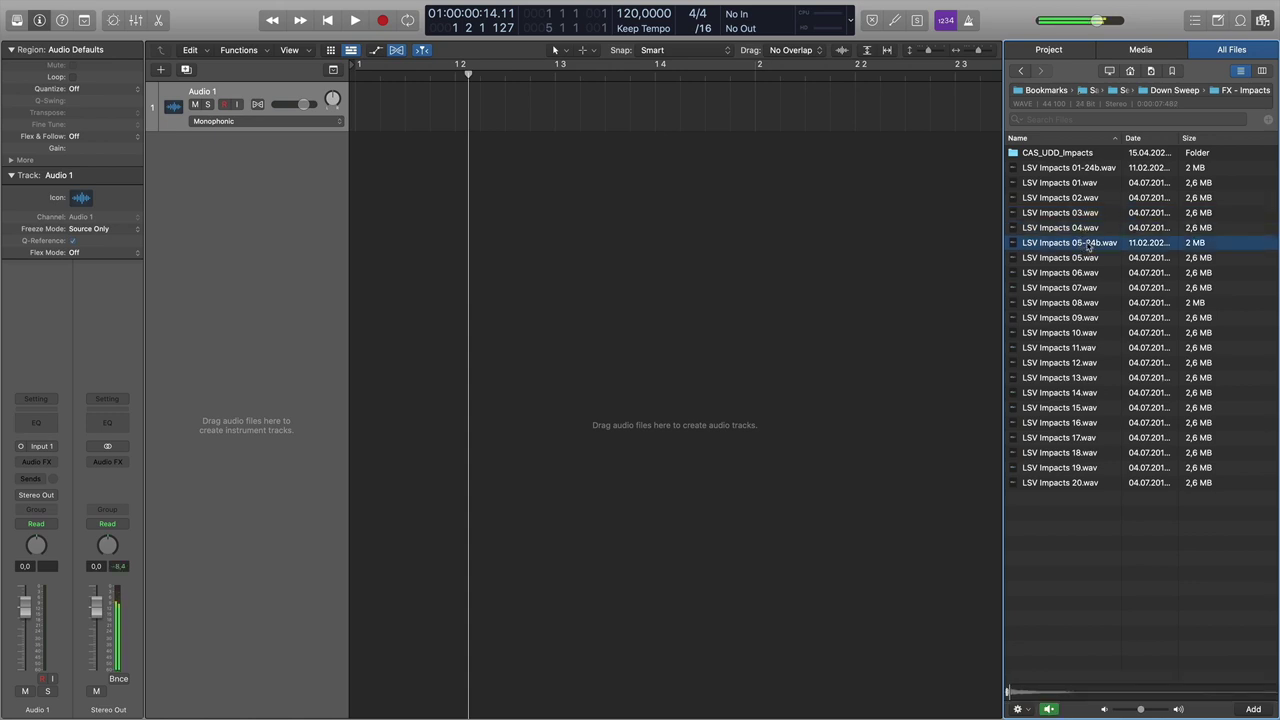
# - Preview CAS_UDD_Impact_03 through 06 in the CAS_UDD_Impacts folder, then stop playback
pyautogui.doubleClick(1073, 157)
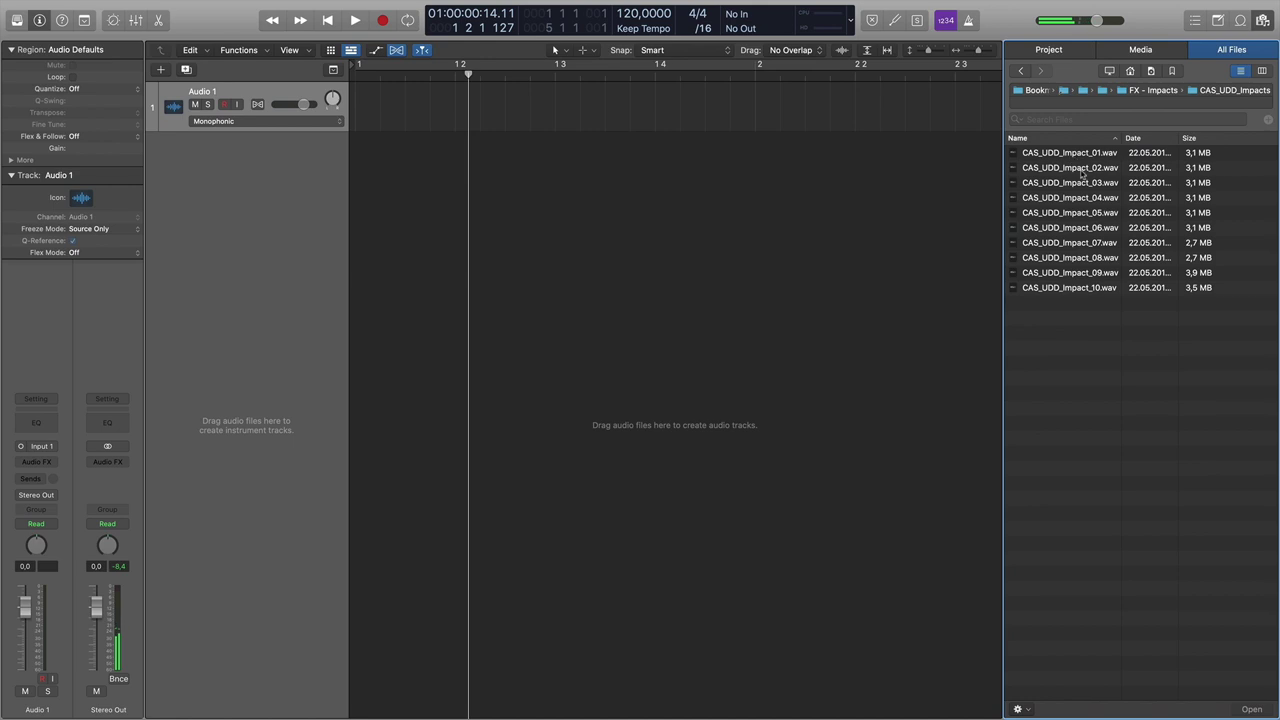
pyautogui.click(1086, 182)
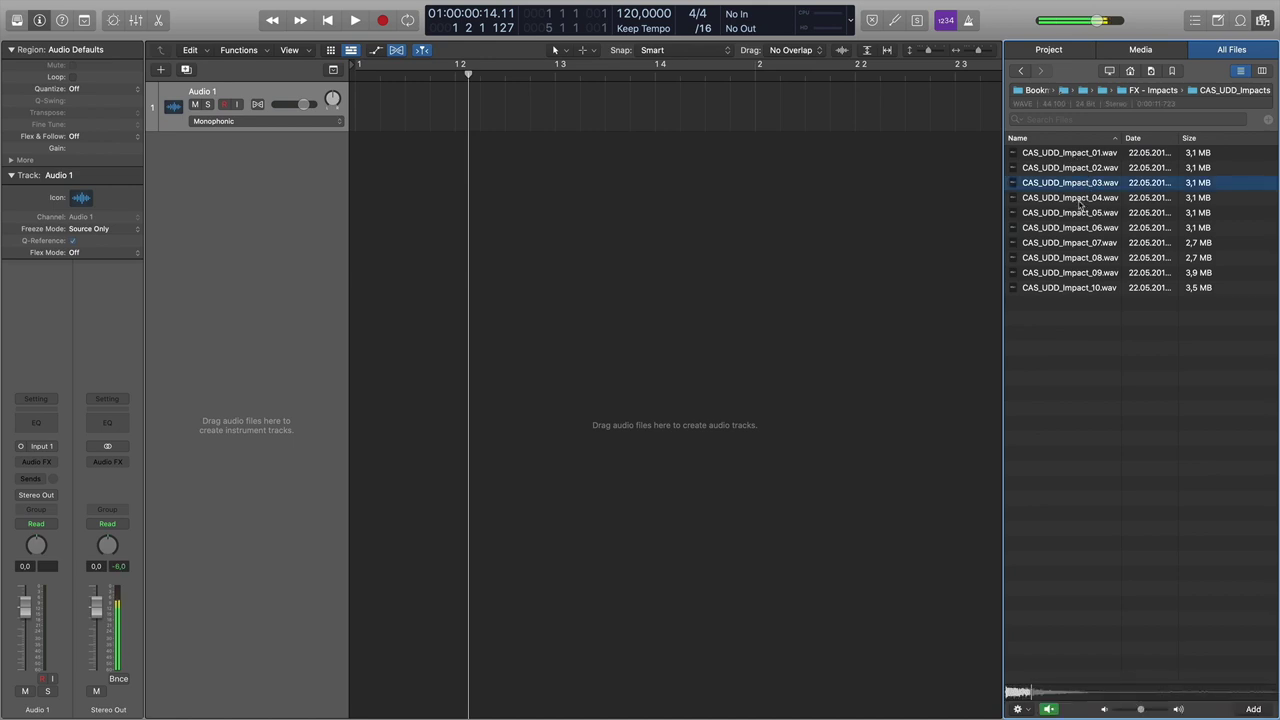
pyautogui.click(1079, 198)
pyautogui.click(1078, 213)
pyautogui.click(1078, 228)
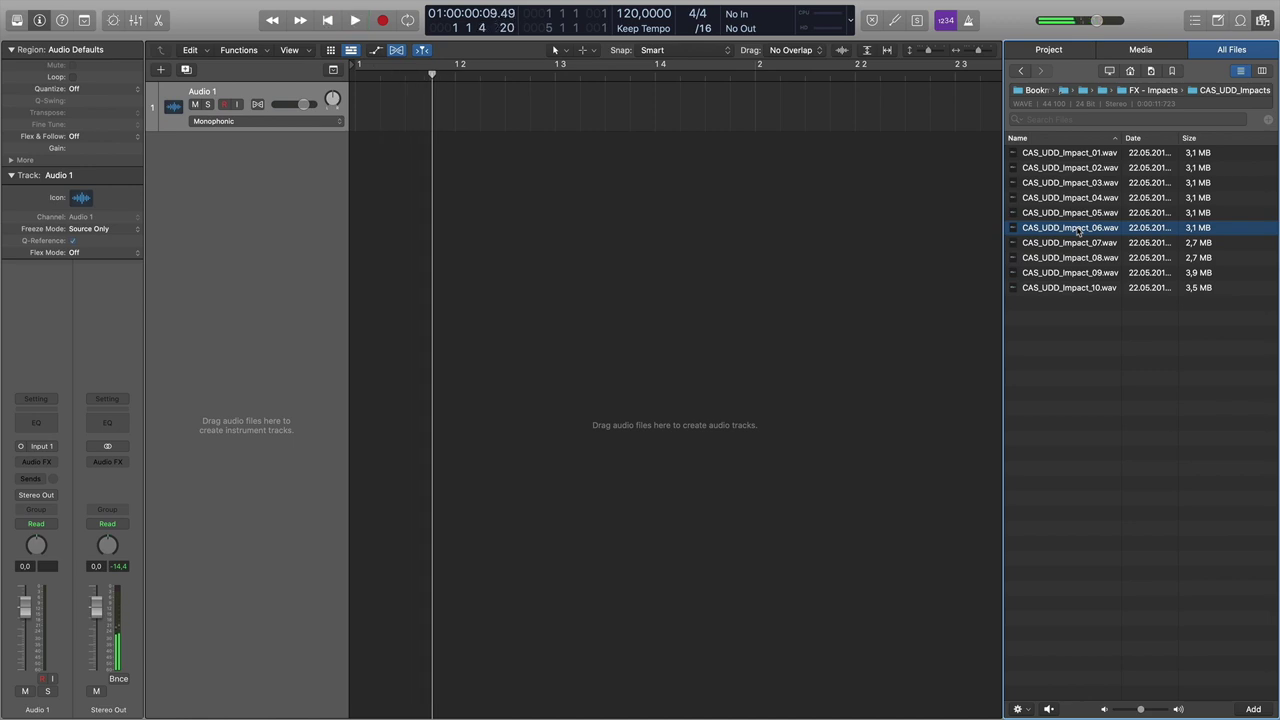
pyautogui.press('super+Up')
pyautogui.press('super+Up')
pyautogui.press('super+Up')
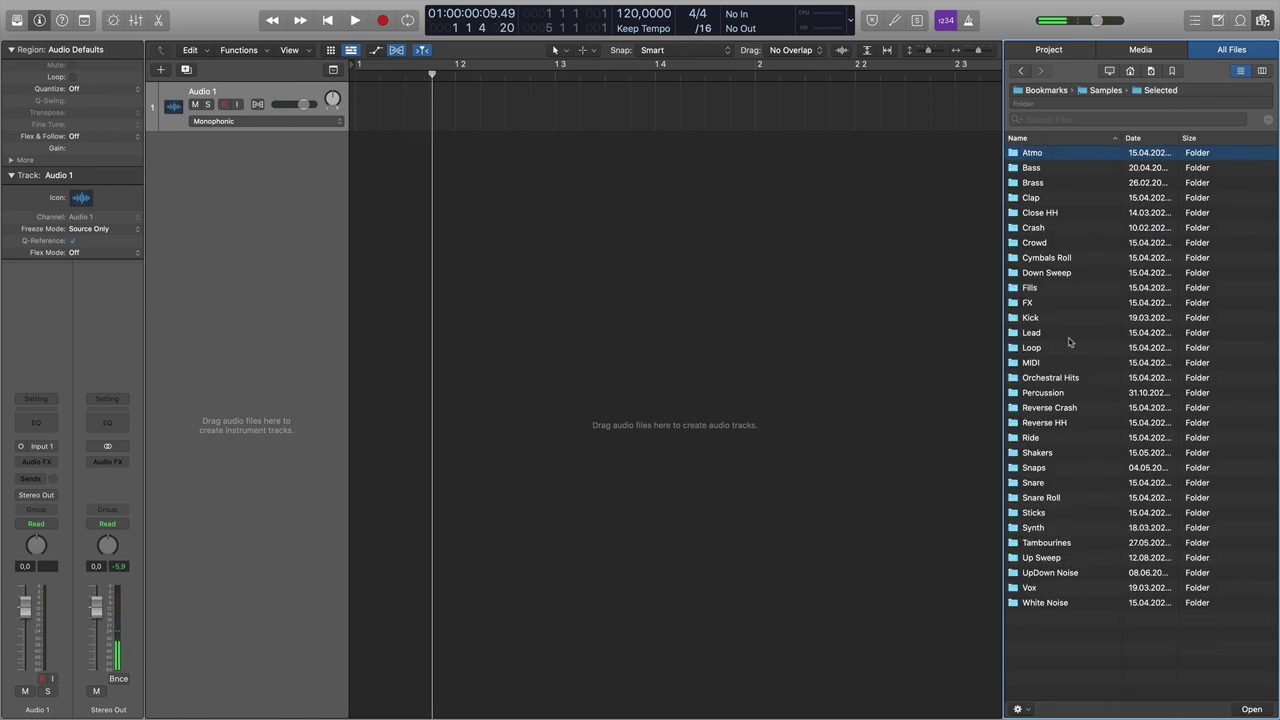
# - Open the Kick folder and audition kick samples from 05_Kick.wav down to Kick_39_G#.wav
pyautogui.doubleClick(1050, 322)
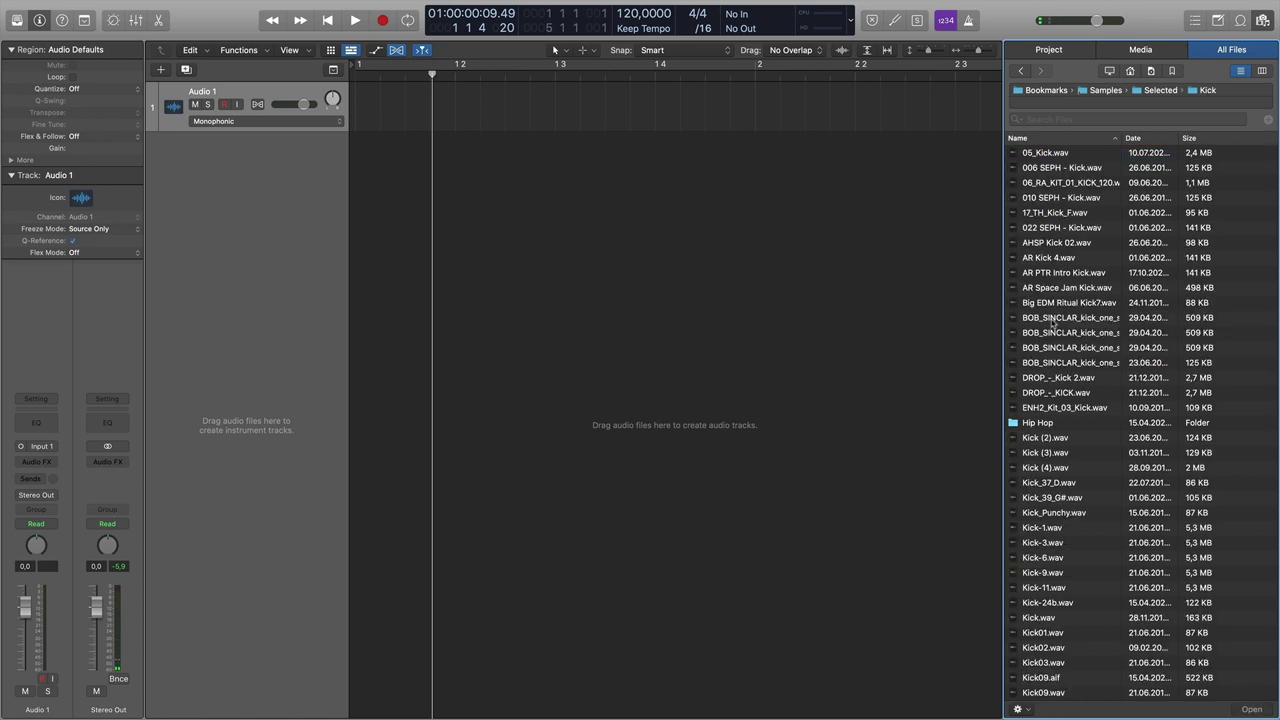
pyautogui.click(363, 86)
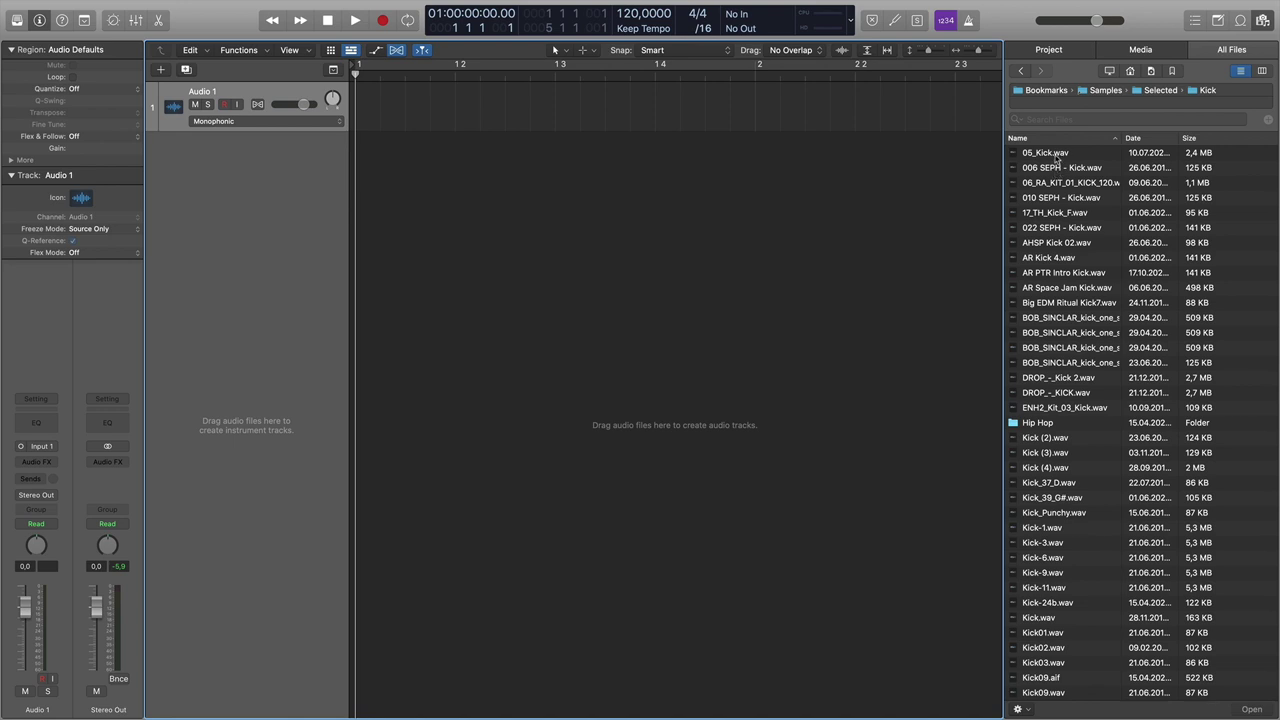
pyautogui.click(1055, 157)
pyautogui.press('Down')
pyautogui.press('Down')
pyautogui.press('Down')
pyautogui.press('Down')
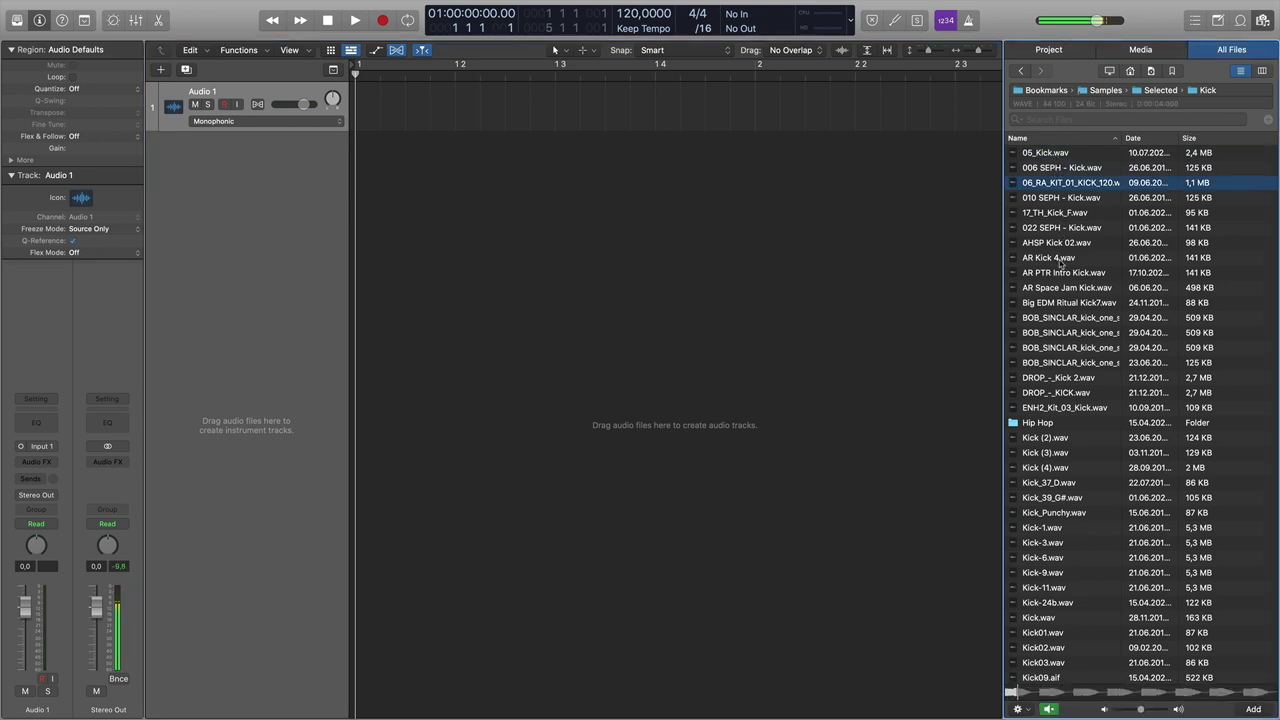
pyautogui.press('Down')
pyautogui.press('Down')
pyautogui.click(1068, 450)
pyautogui.press('Down')
pyautogui.press('Down')
pyautogui.press('Down')
pyautogui.press('Down')
pyautogui.press('Up')
# - Place Kick_39_G#.wav on Audio 1 at bar 1, enlarge the track and play the kick
pyautogui.moveTo(1063, 500); pyautogui.dragTo(386, 120)
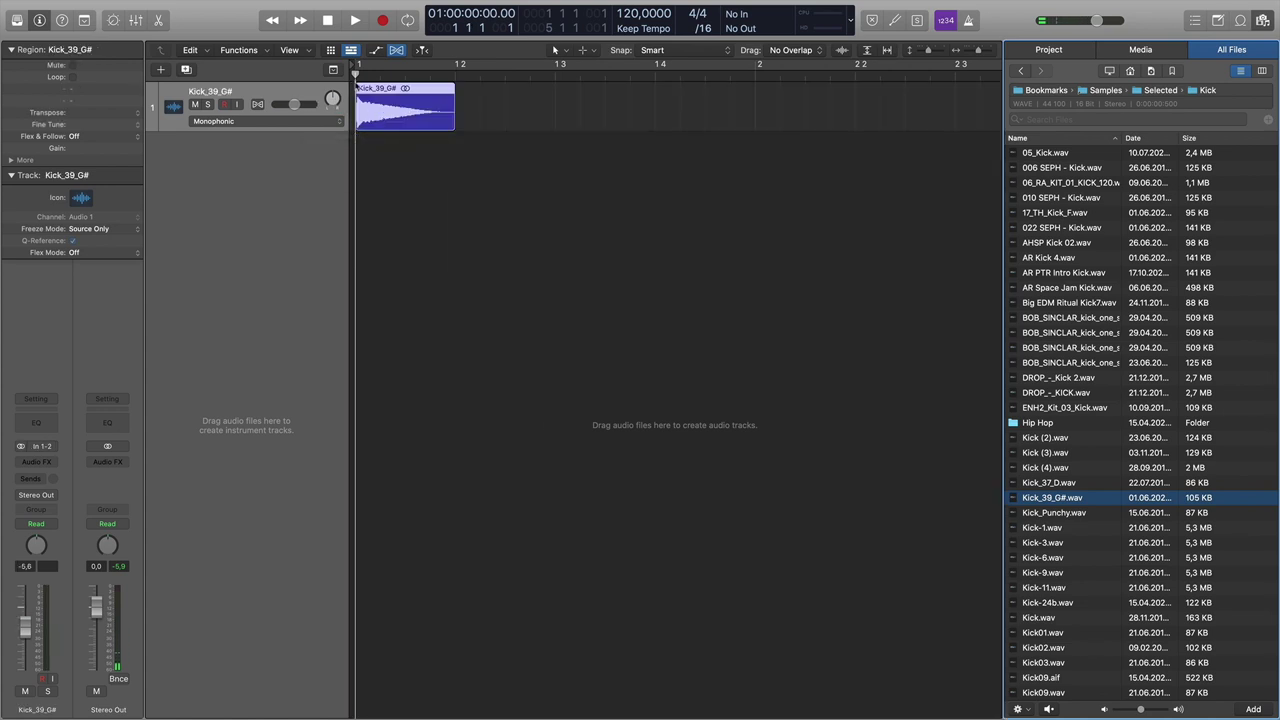
pyautogui.moveTo(355, 79); pyautogui.dragTo(355, 79)
pyautogui.moveTo(320, 131); pyautogui.dragTo(320, 209)
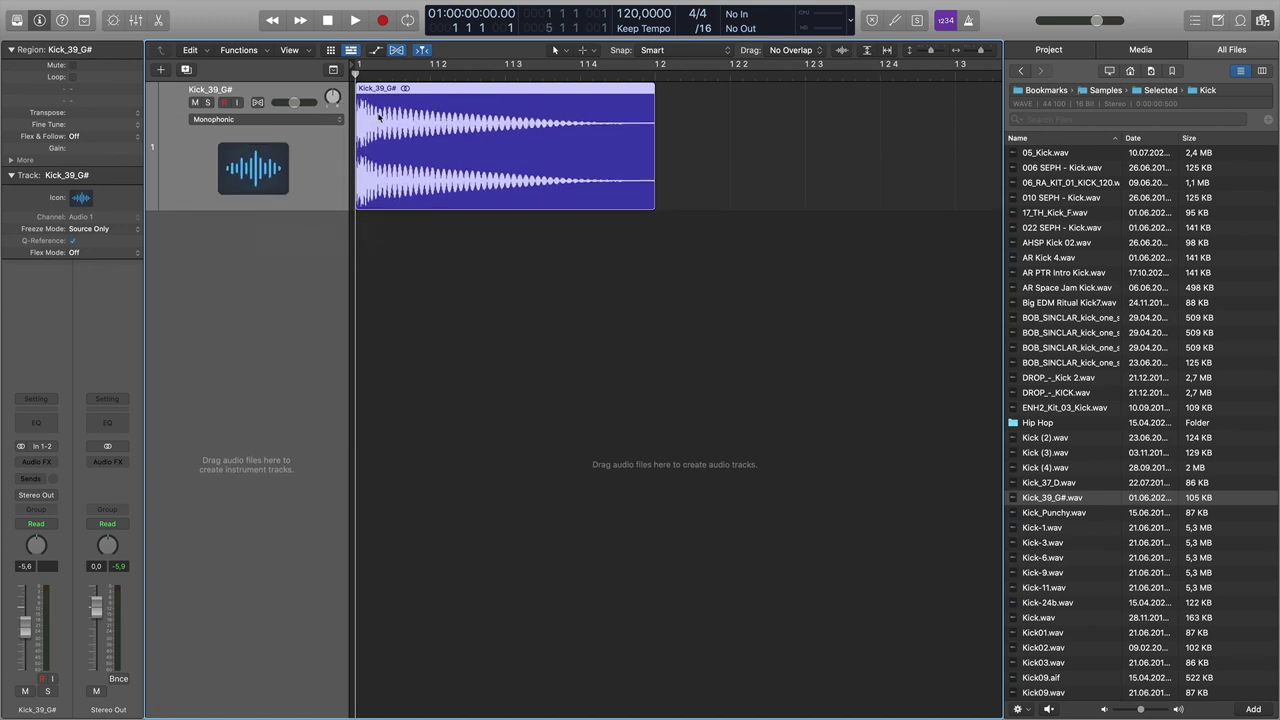
pyautogui.press('space')
pyautogui.press('space')
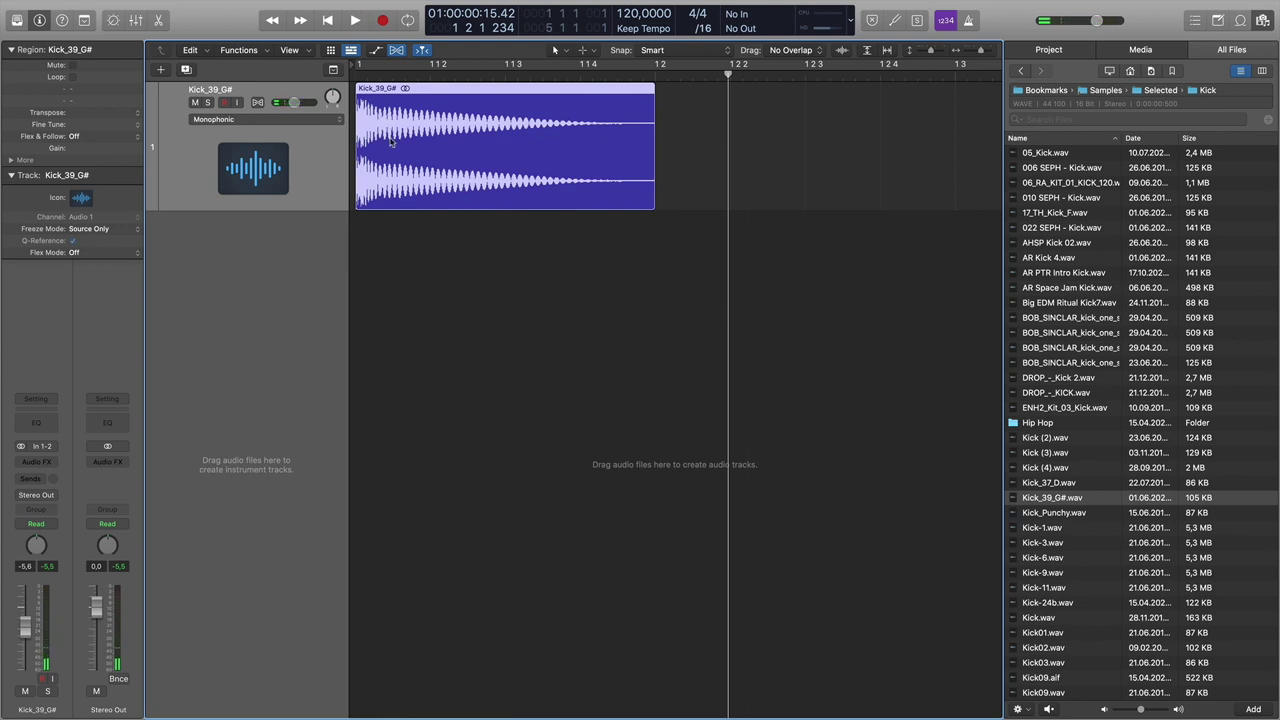
pyautogui.press('space')
pyautogui.press('space')
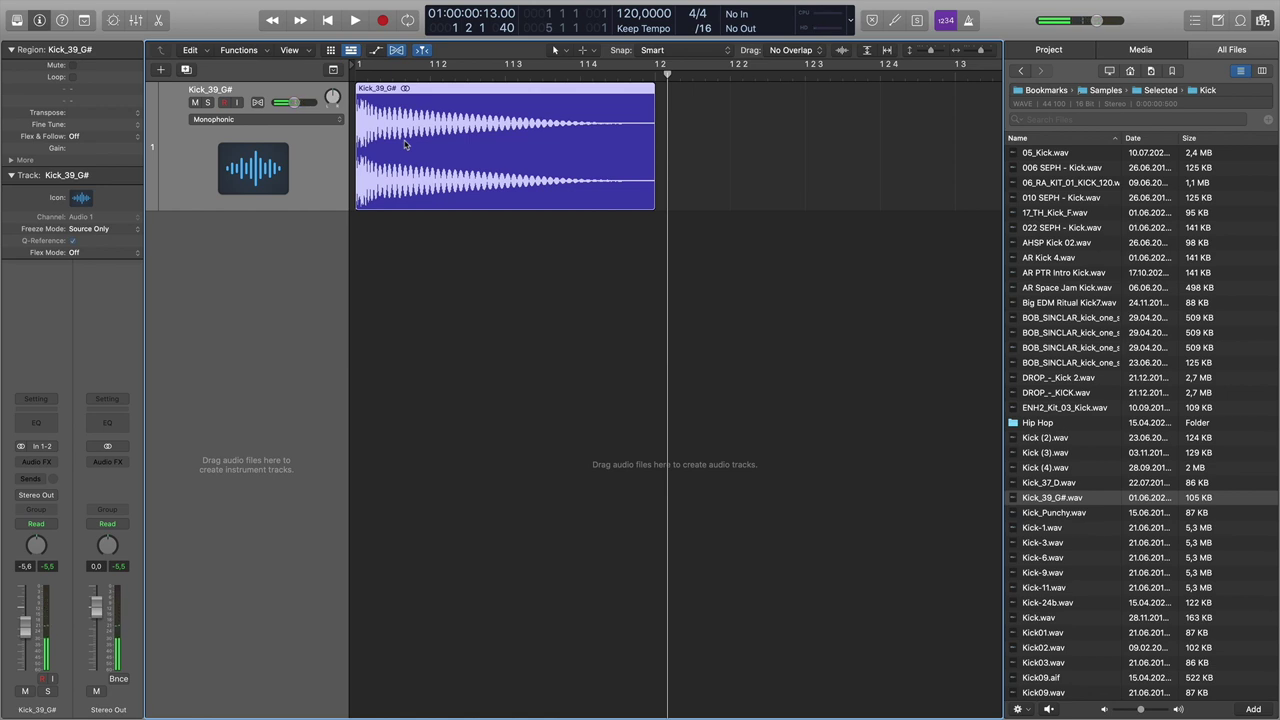
pyautogui.press('super+Left')
pyautogui.press('super+Left')
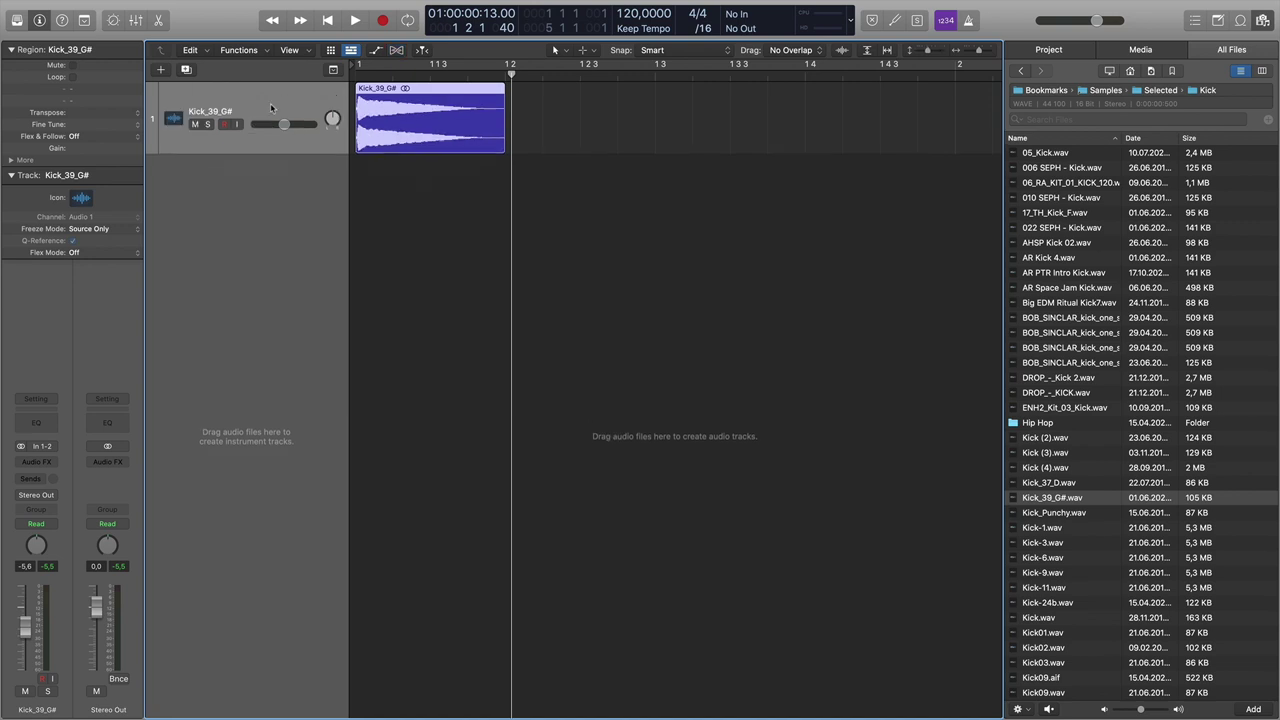
pyautogui.press('super+f')
pyautogui.press('super+f')
# - Enable Flex Time on the kick track in Polyphonic mode and time-stretch the kick region
pyautogui.click(258, 103)
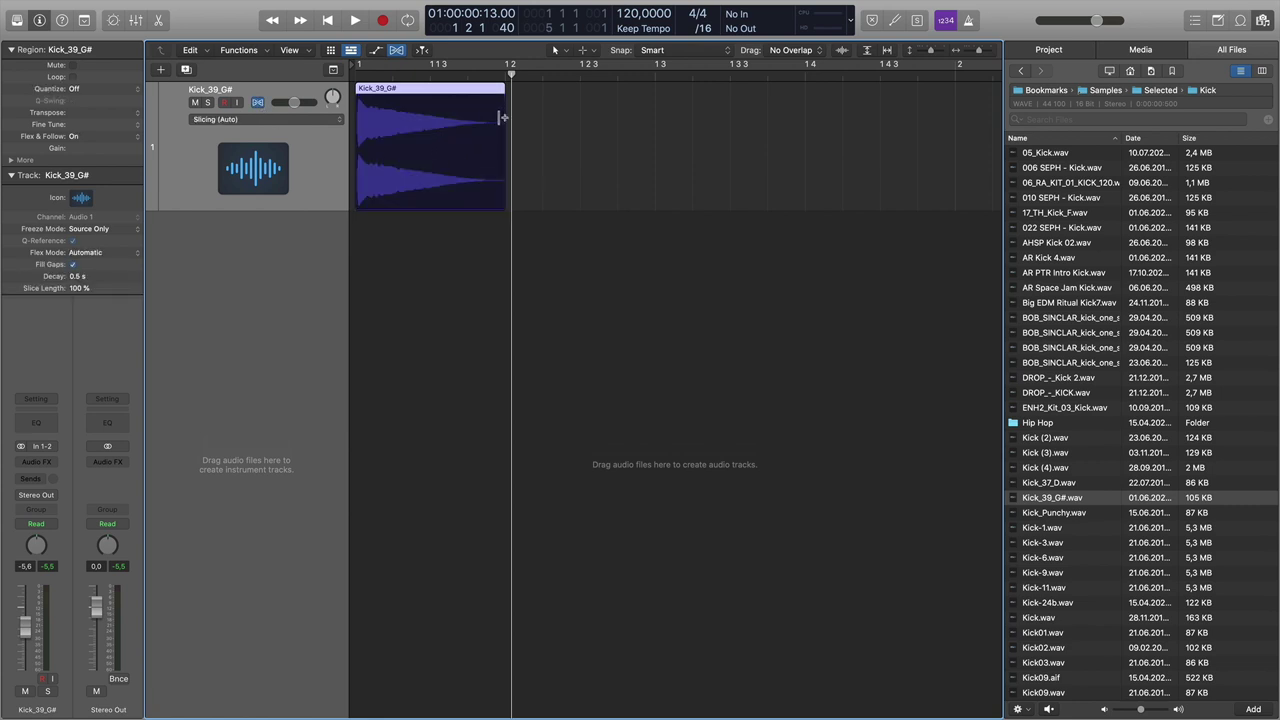
pyautogui.moveTo(500, 118)
pyautogui.mouseDown()
pyautogui.moveTo(570, 118)
pyautogui.moveTo(455, 118)
pyautogui.moveTo(534, 118)
pyautogui.moveTo(506, 118)
pyautogui.mouseUp()
pyautogui.moveTo(500, 108)
pyautogui.mouseDown()
pyautogui.moveTo(627, 103)
pyautogui.moveTo(507, 103)
pyautogui.mouseUp()
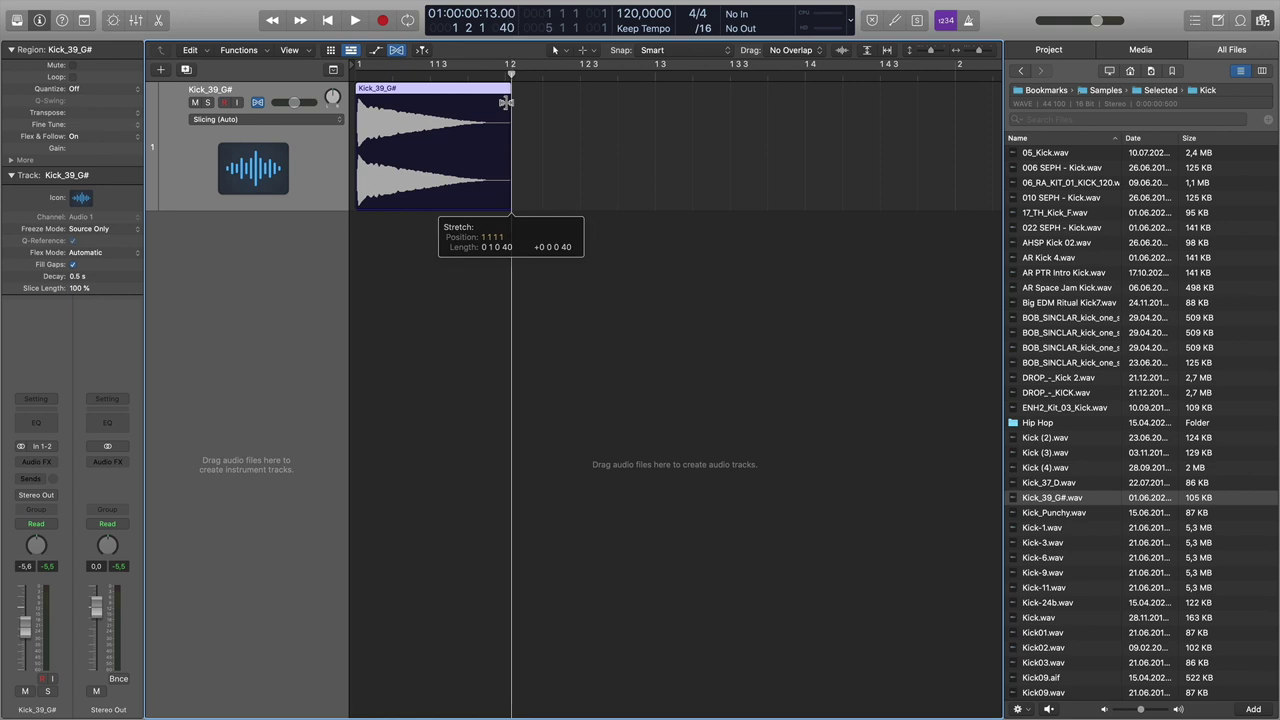
pyautogui.moveTo(505, 101); pyautogui.dragTo(504, 102)
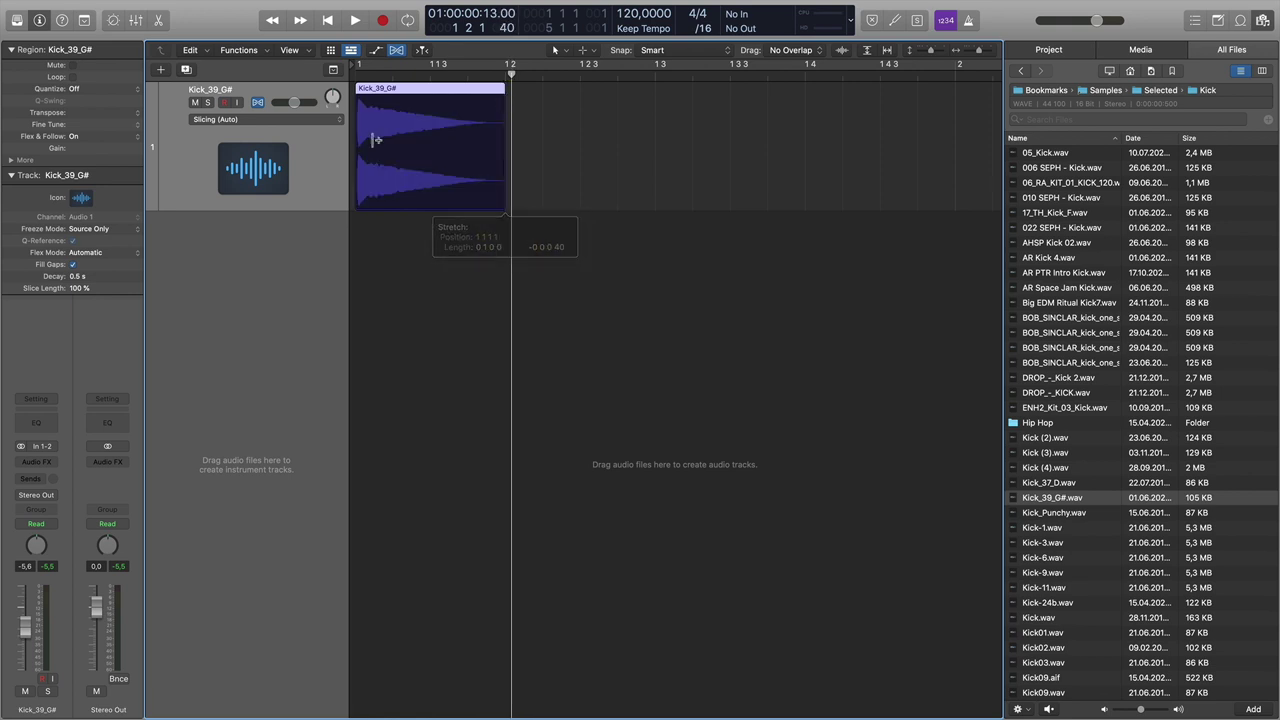
pyautogui.click(244, 119)
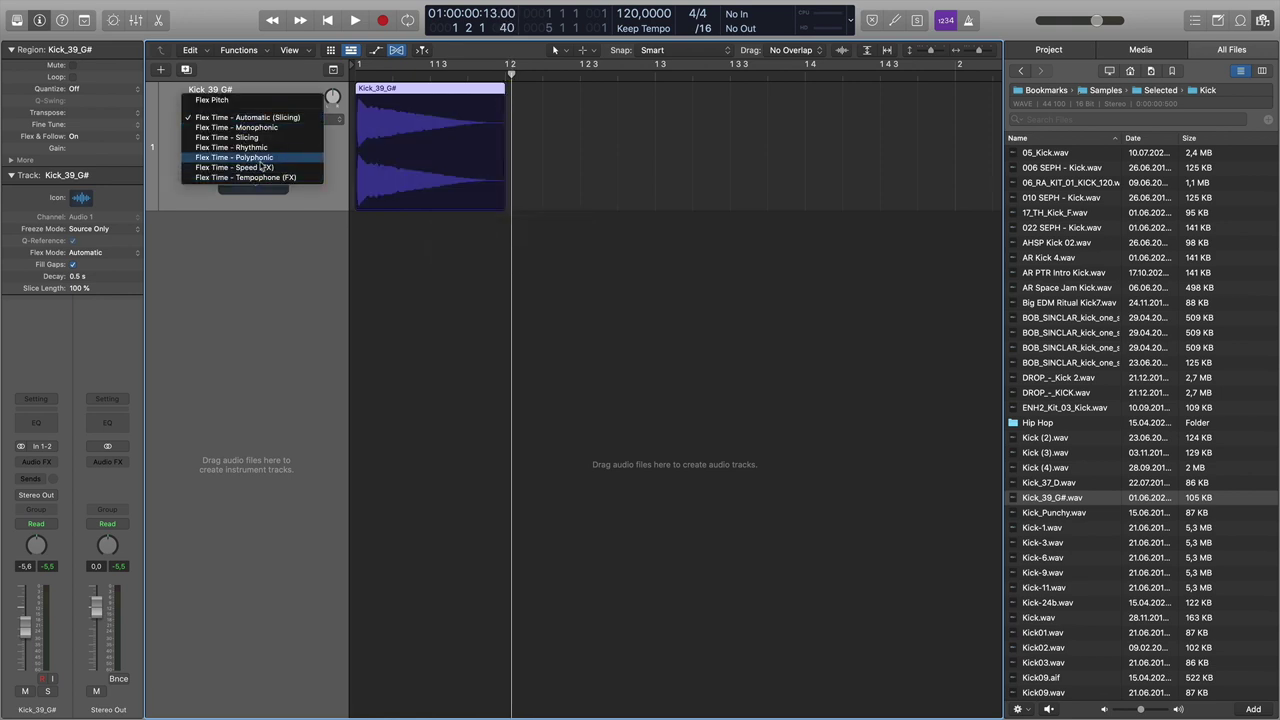
pyautogui.click(262, 160)
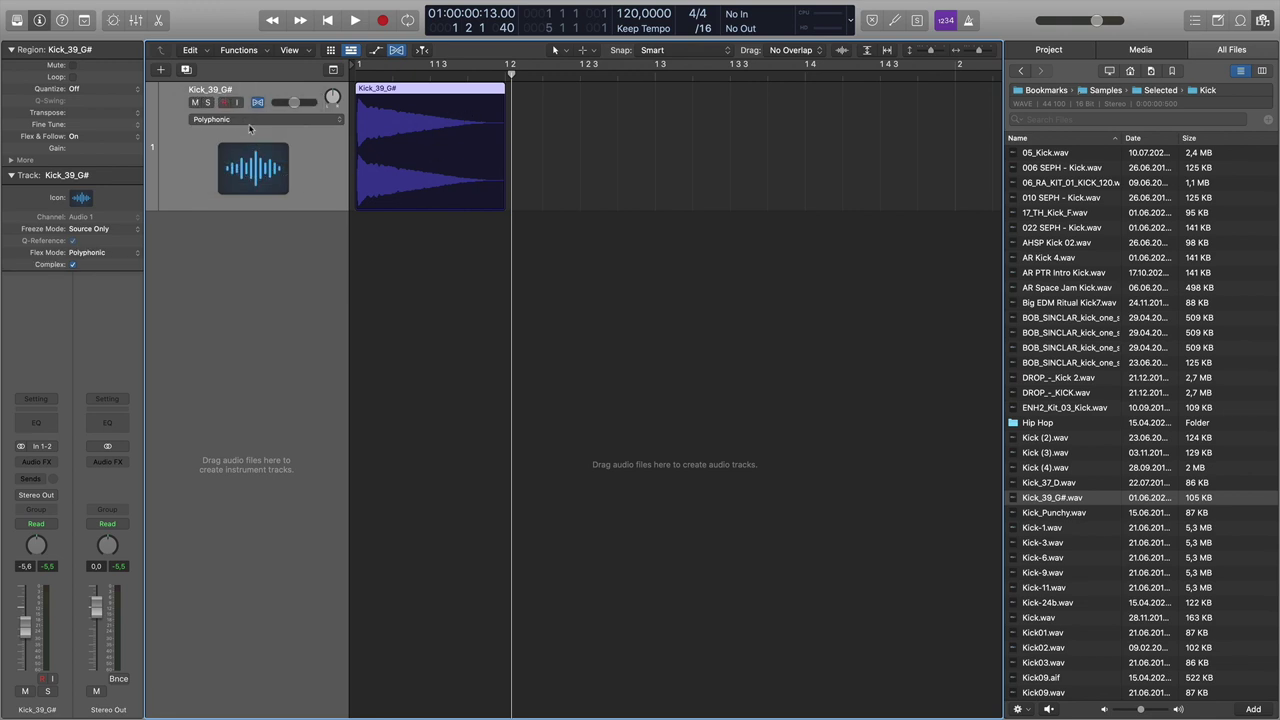
pyautogui.moveTo(500, 108)
pyautogui.mouseDown()
pyautogui.moveTo(592, 109)
pyautogui.moveTo(505, 111)
pyautogui.mouseUp()
# - Stretch the kick region out to about bar 1 3, replaying it, then browse back to Selected
pyautogui.click(356, 76)
pyautogui.press('space')
pyautogui.press('space')
pyautogui.press('space')
pyautogui.moveTo(571, 102)
pyautogui.mouseDown()
pyautogui.moveTo(655, 104)
pyautogui.moveTo(577, 104)
pyautogui.mouseUp()
pyautogui.press('space')
pyautogui.press('Return')
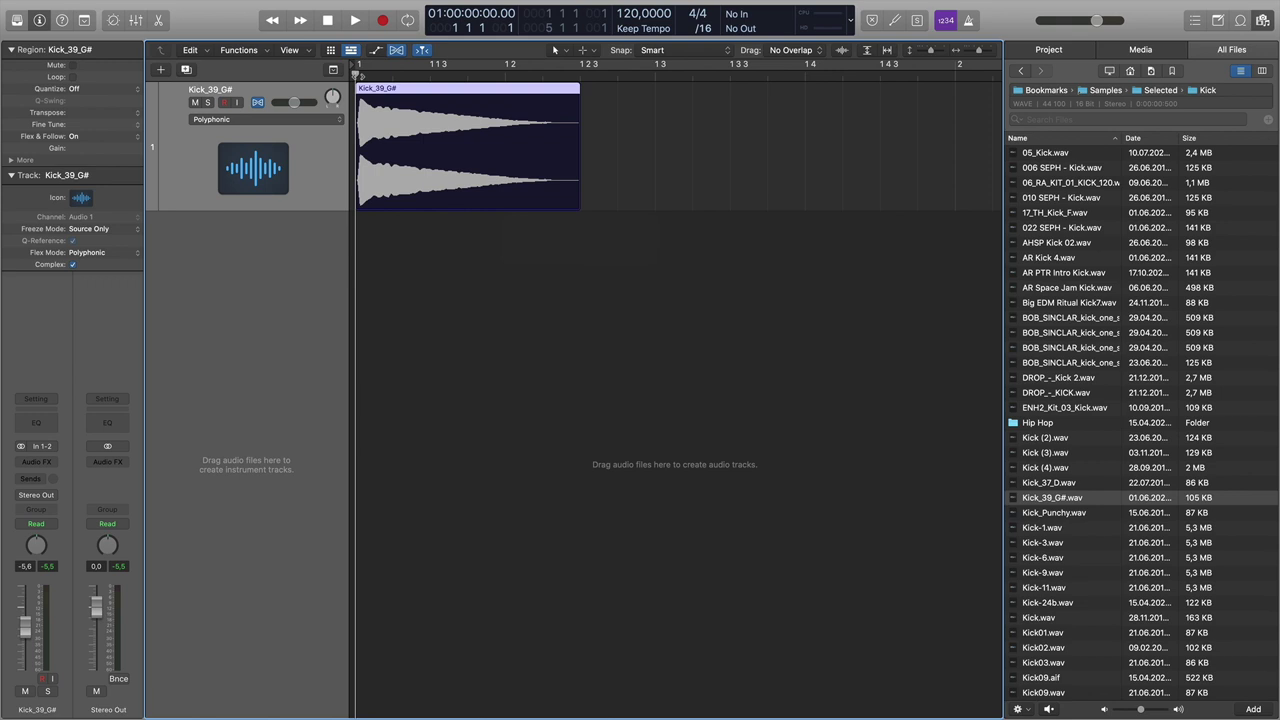
pyautogui.press('space')
pyautogui.press('space')
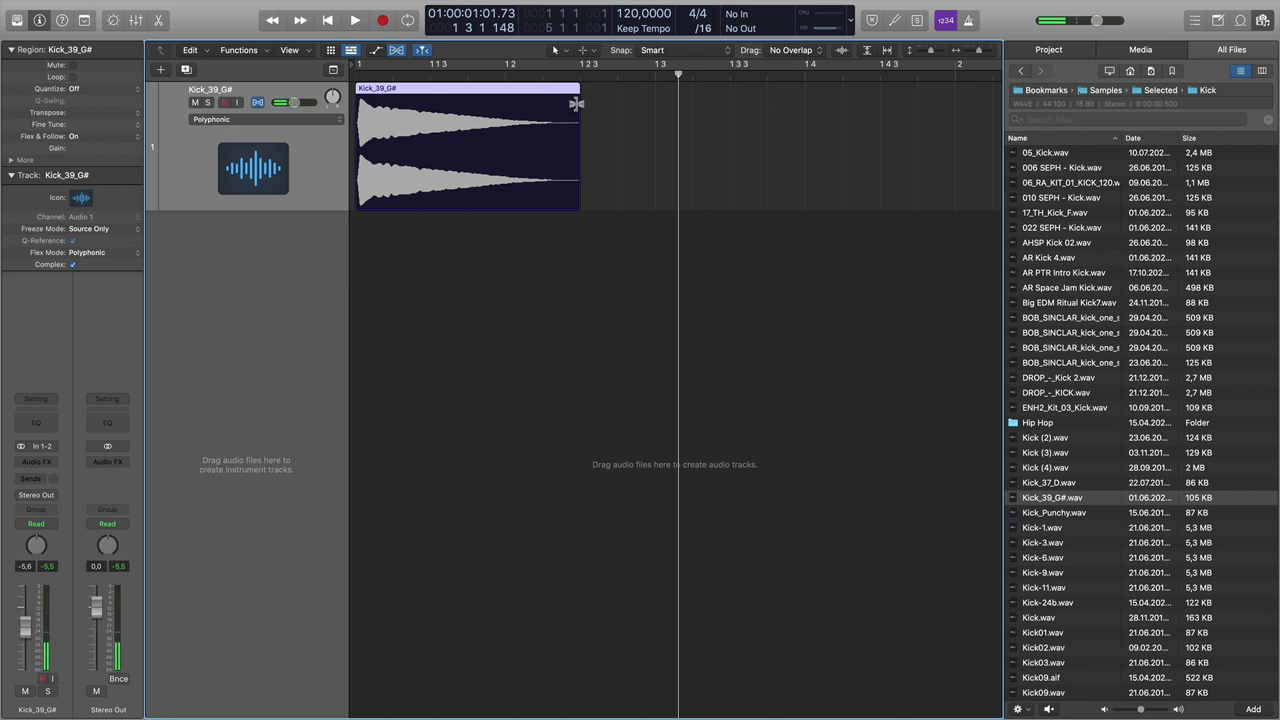
pyautogui.moveTo(576, 104); pyautogui.dragTo(652, 104)
pyautogui.press('space')
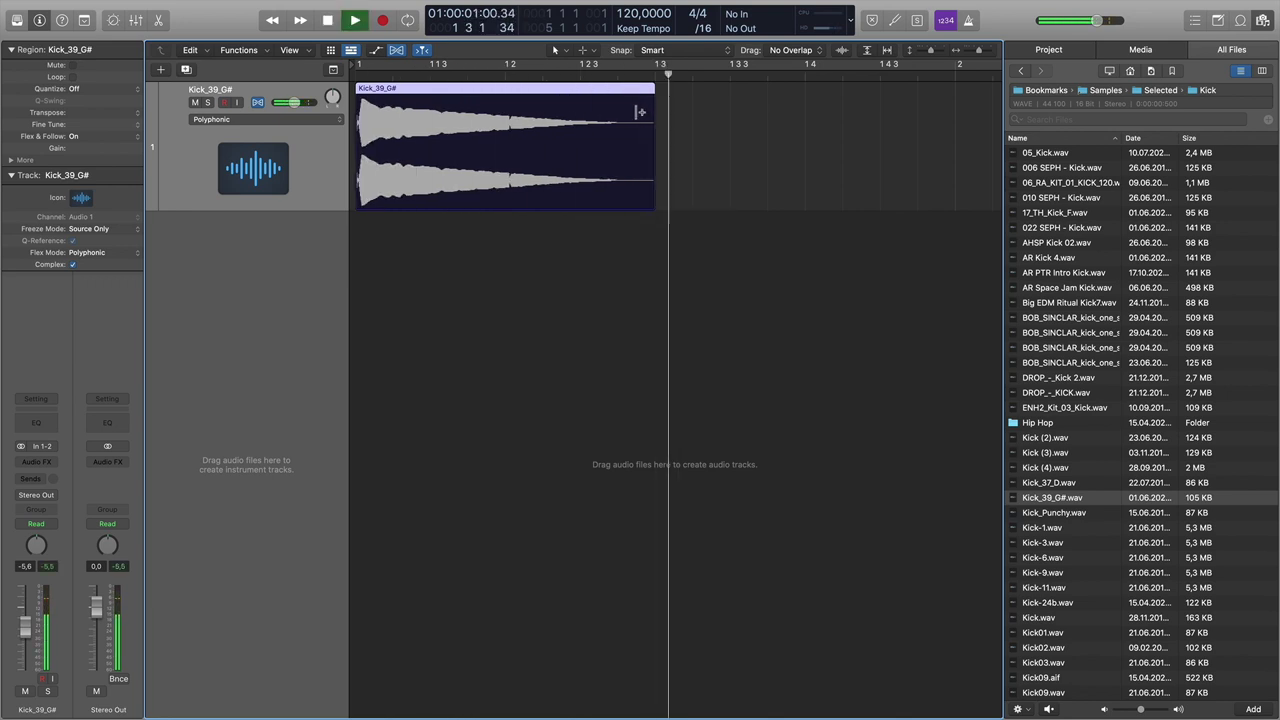
pyautogui.press('space')
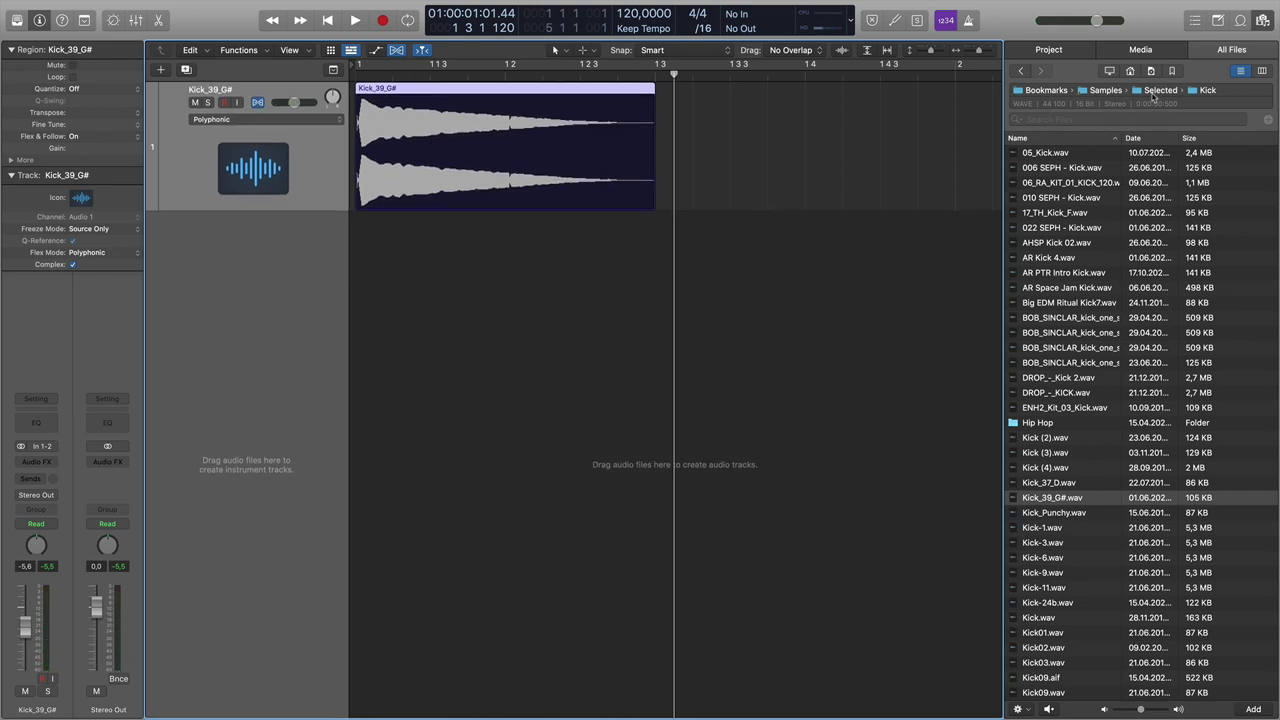
pyautogui.click(1160, 90)
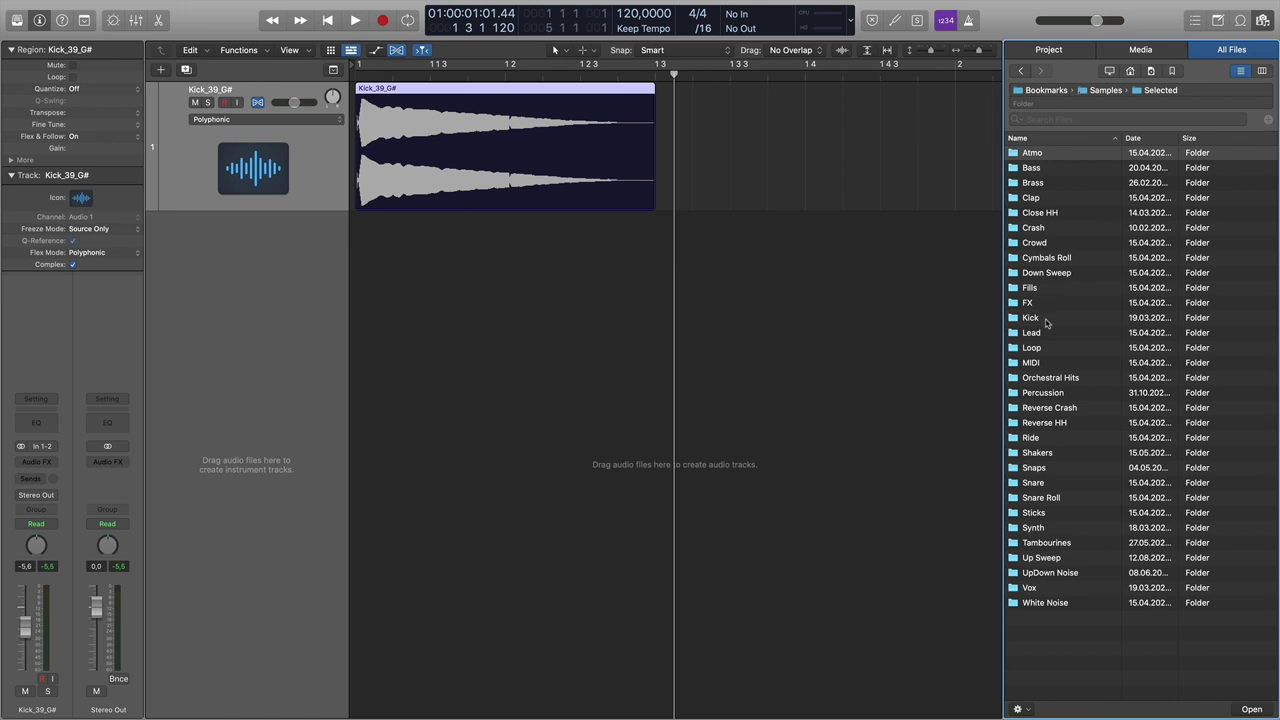
# - Add Crash (2).wav as a new track starting at bar 1 and solo it
pyautogui.doubleClick(1046, 229)
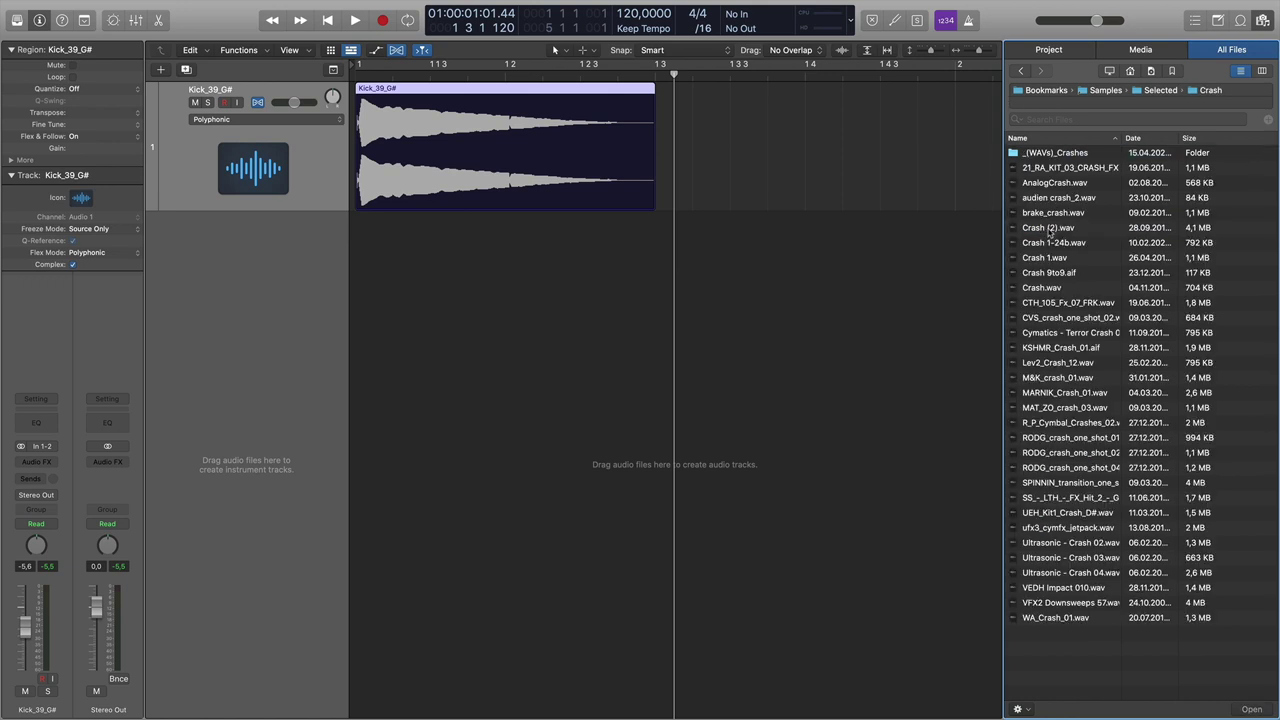
pyautogui.click(1048, 228)
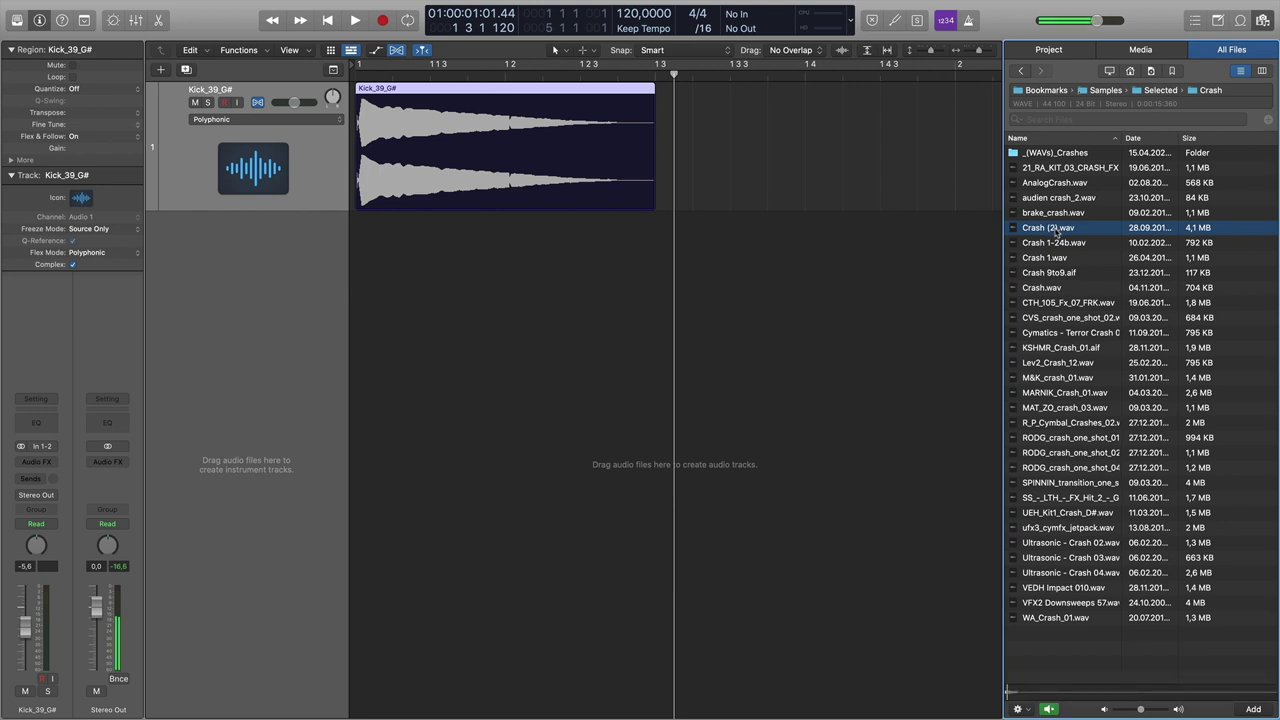
pyautogui.moveTo(1056, 230); pyautogui.dragTo(512, 232)
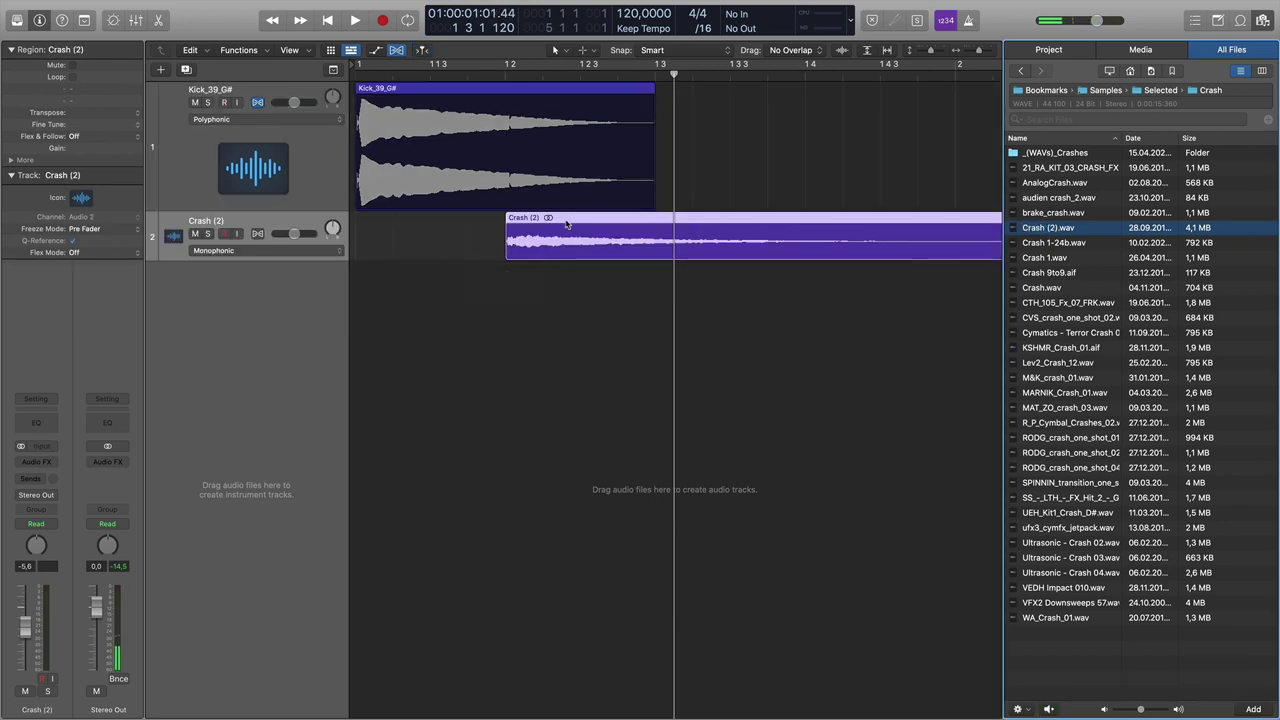
pyautogui.moveTo(612, 224); pyautogui.dragTo(463, 224)
pyautogui.click(207, 233)
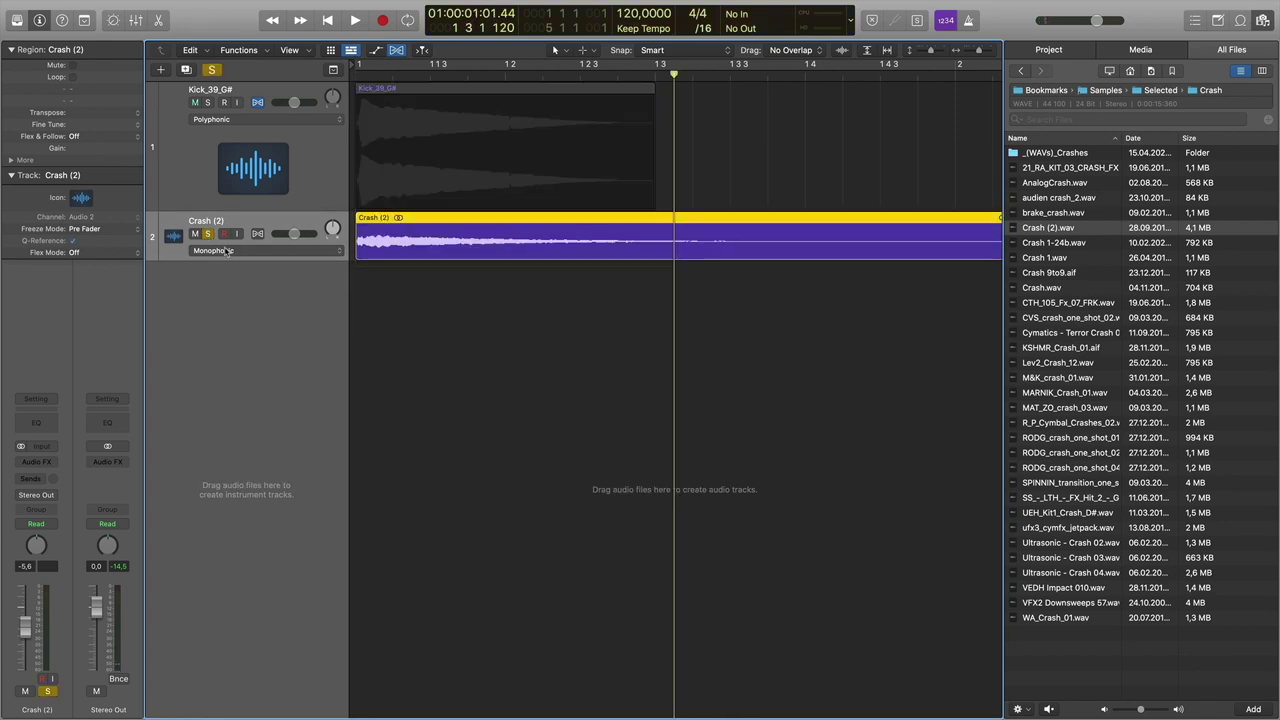
# - Put a stereo MultiMeter on the Stereo Out channel in place of the Channel EQ
pyautogui.click(115, 423)
pyautogui.click(110, 470)
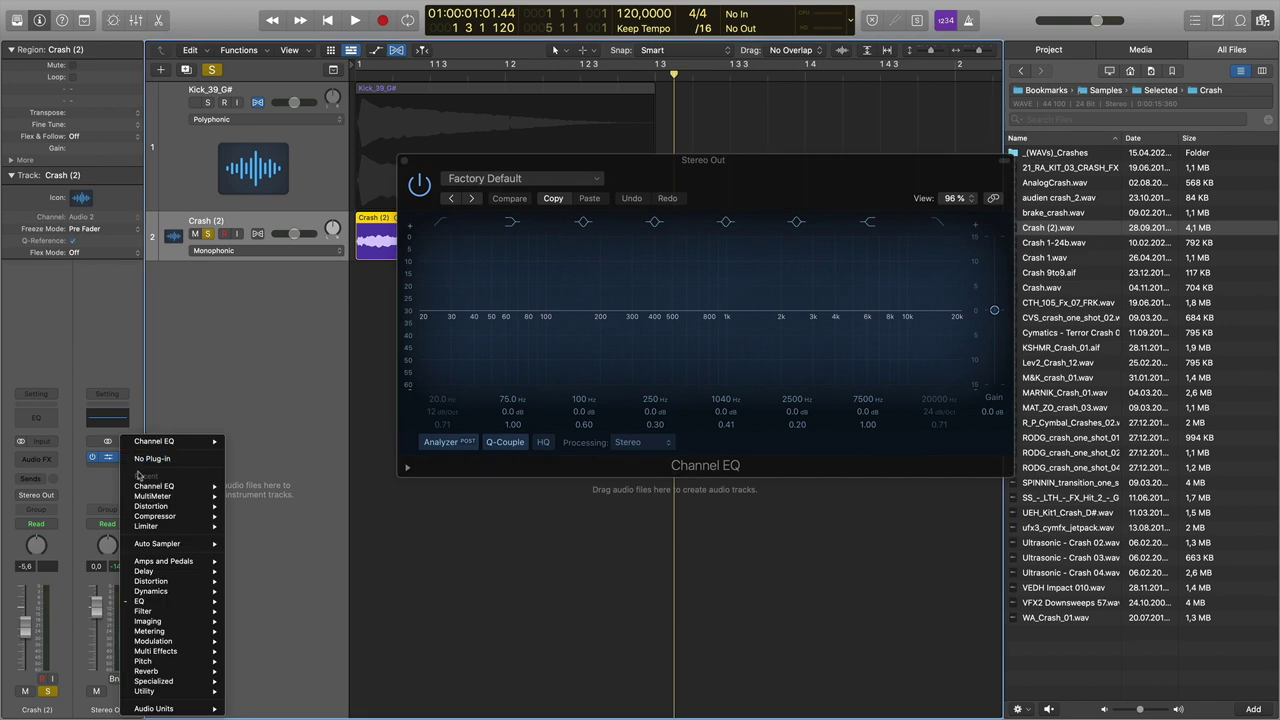
pyautogui.moveTo(170, 645)
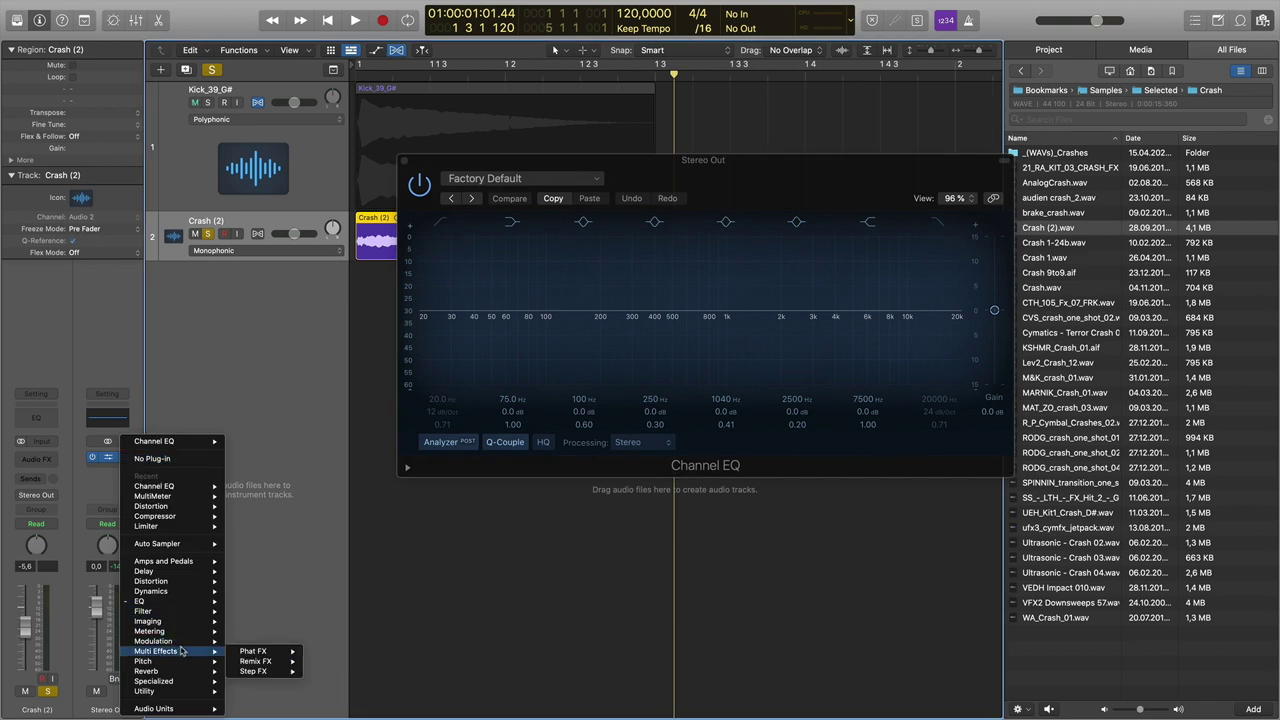
pyautogui.moveTo(275, 673)
pyautogui.click(369, 673)
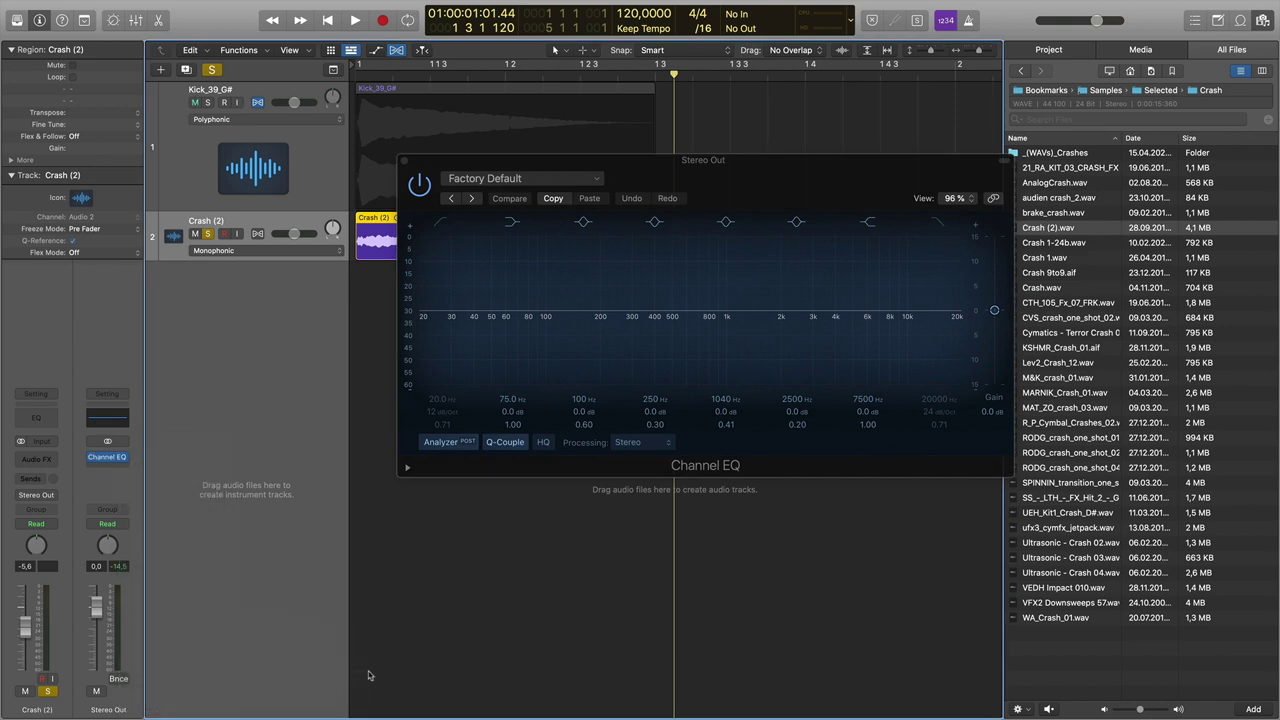
pyautogui.click(122, 457)
pyautogui.moveTo(175, 634)
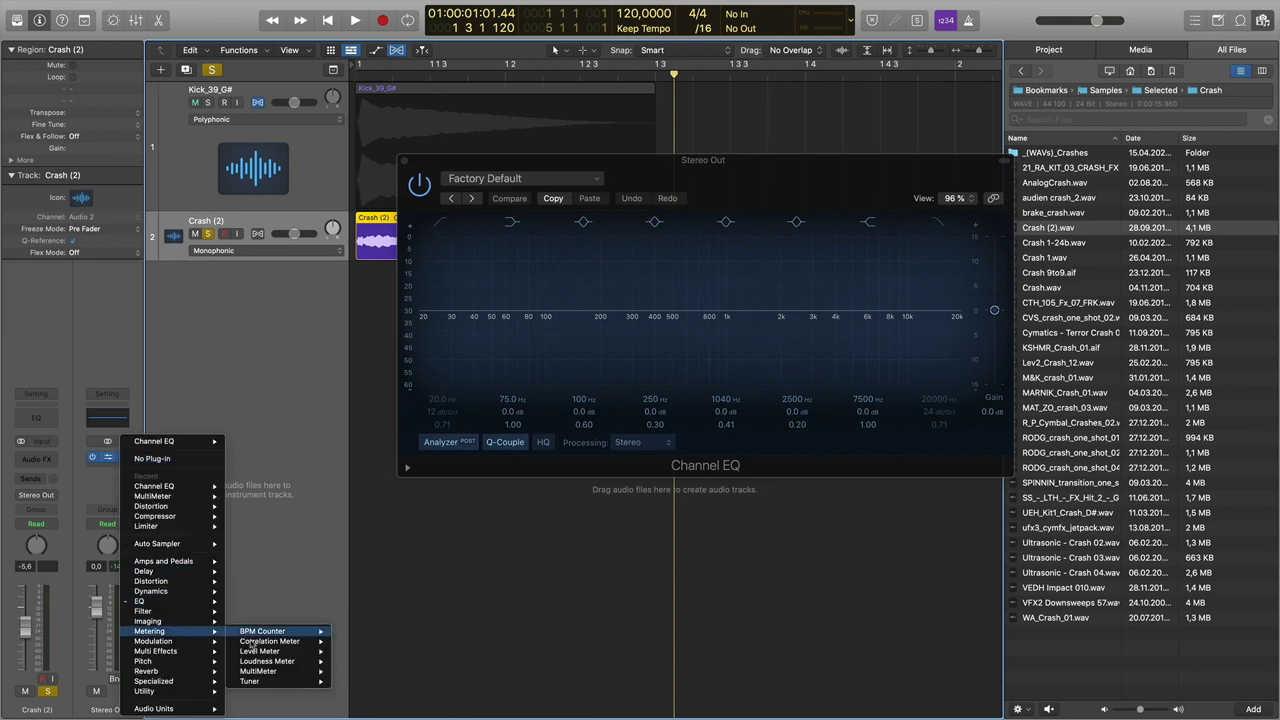
pyautogui.moveTo(295, 672)
pyautogui.click(354, 671)
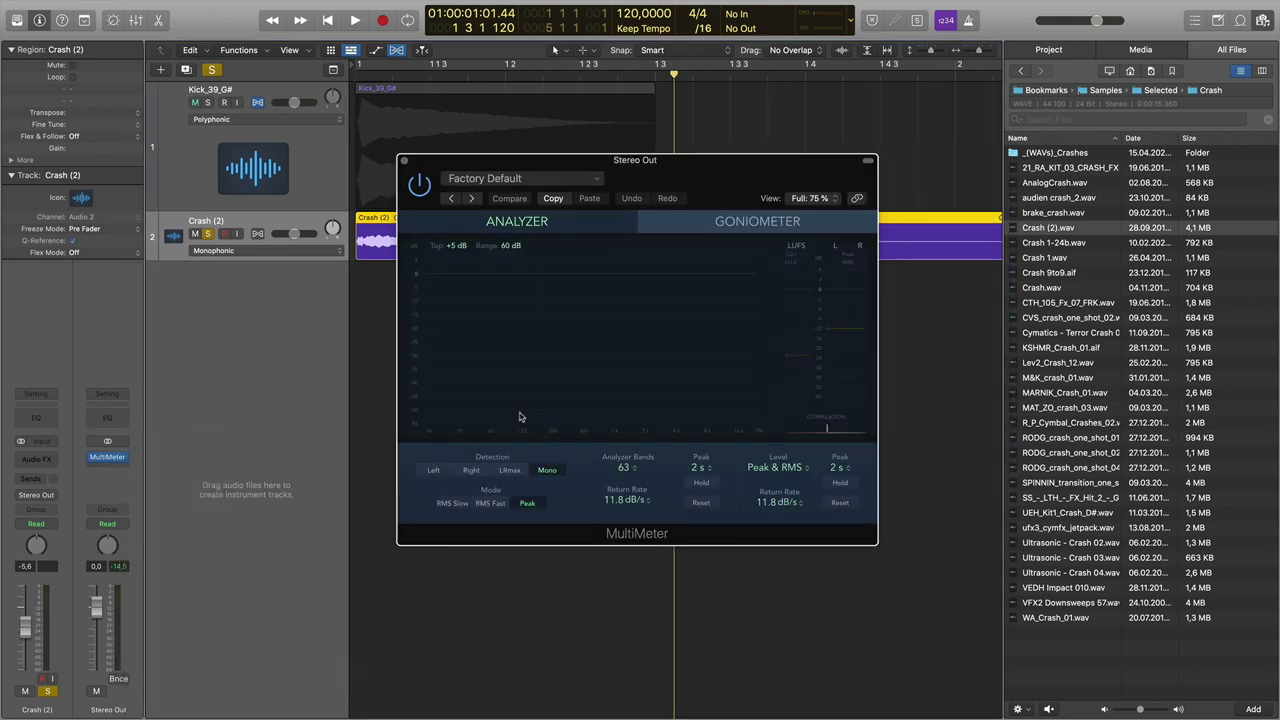
# - Play the crash and position the MultiMeter window below the crash track
pyautogui.hotkey('ctrl', 'Up')
pyautogui.click(689, 78)
pyautogui.press('space')
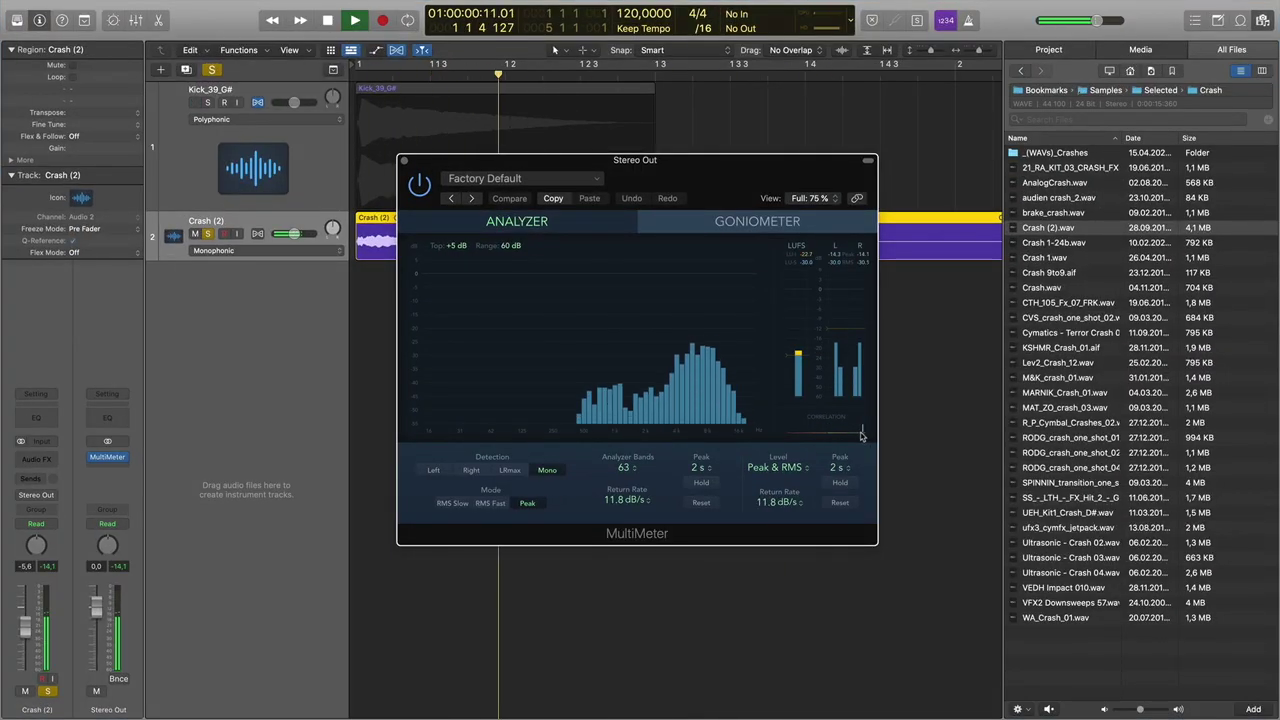
pyautogui.moveTo(469, 160); pyautogui.dragTo(514, 317)
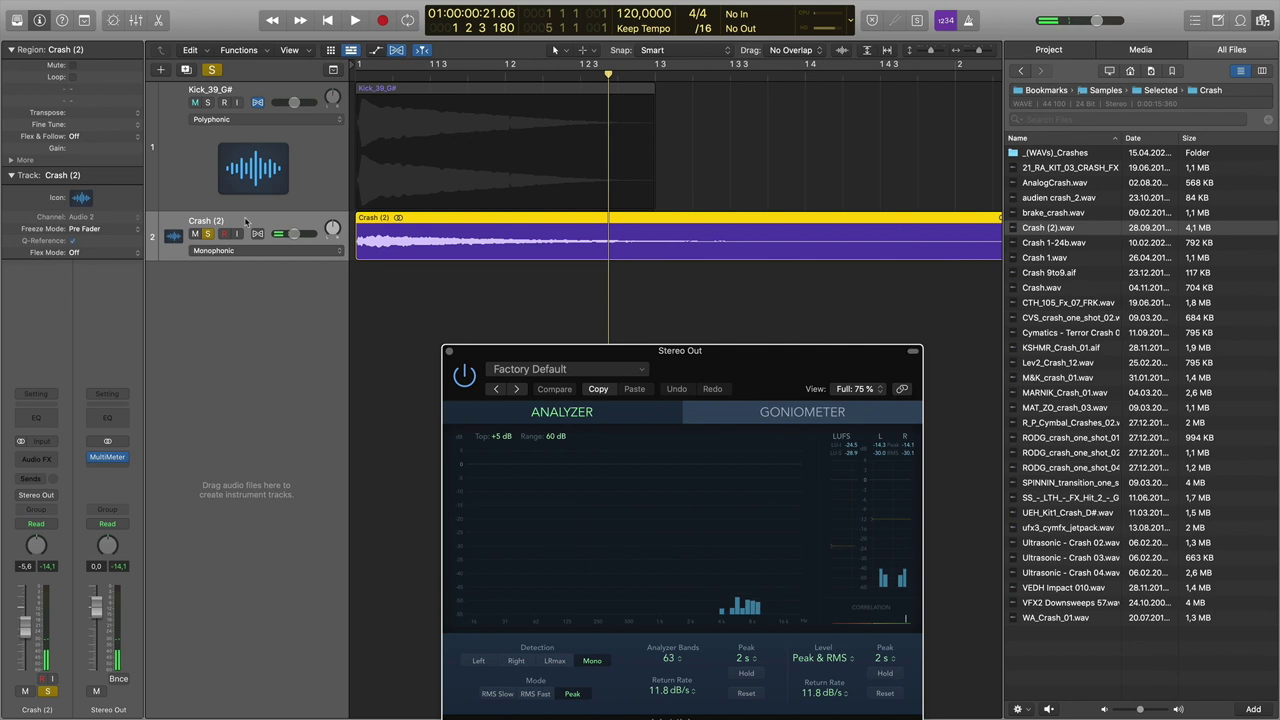
# - Insert a Modulation > Chorus plug-in on the Crash (2) channel
pyautogui.click(43, 458)
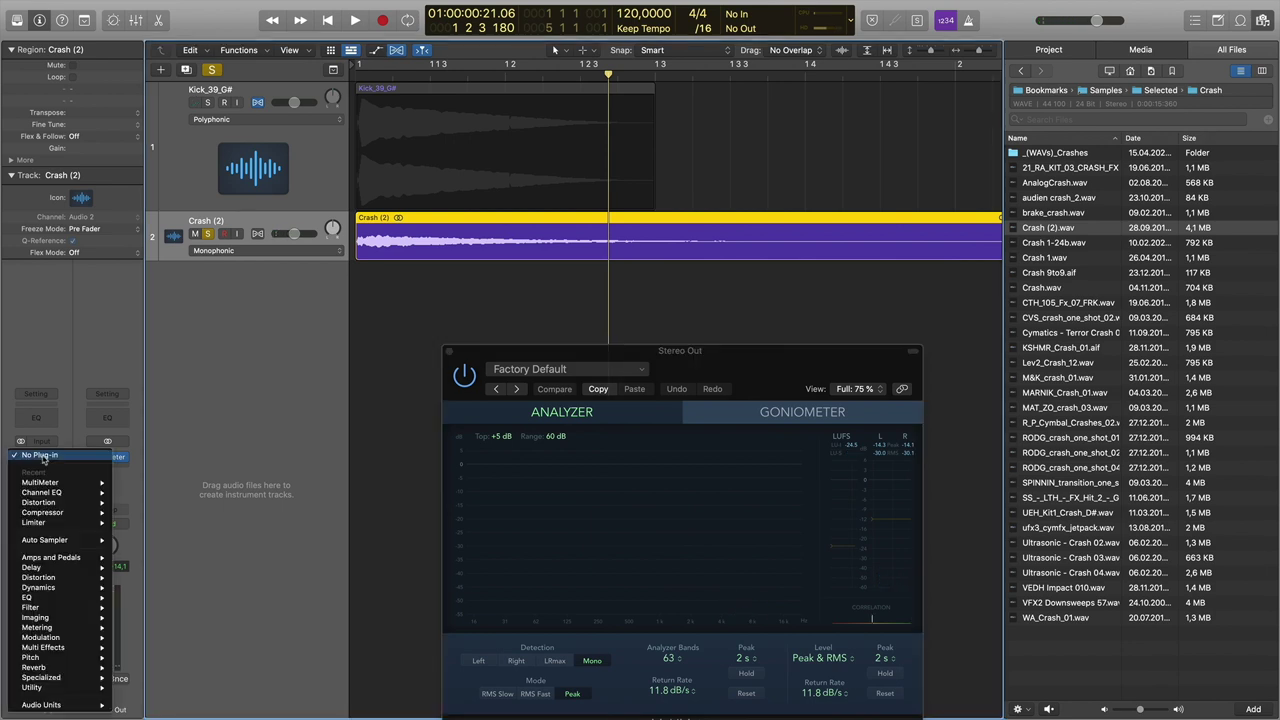
pyautogui.moveTo(45, 628)
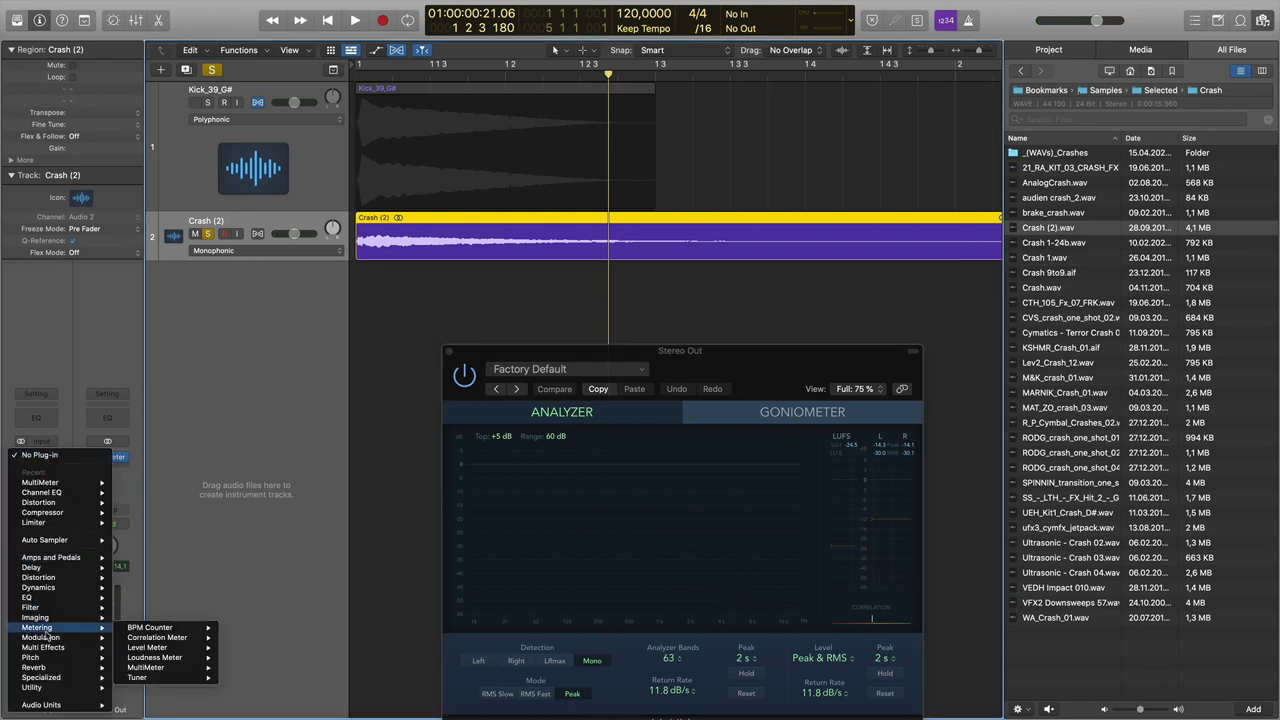
pyautogui.moveTo(58, 591)
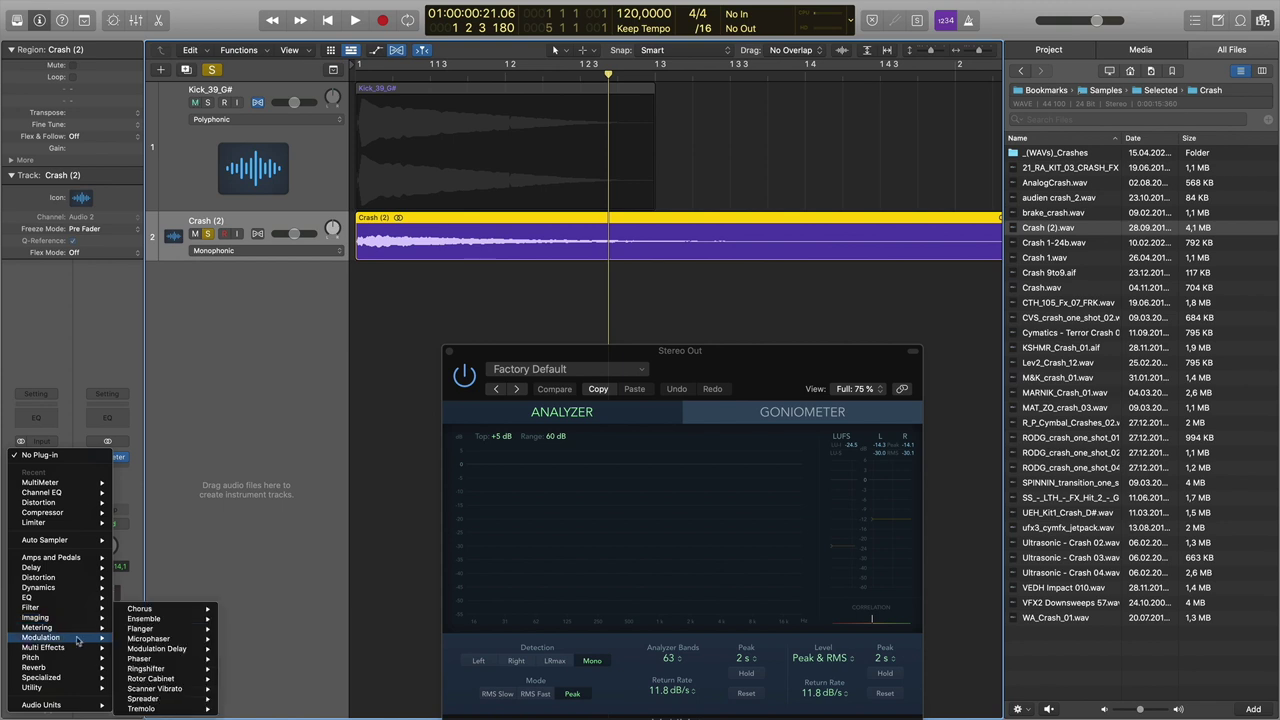
pyautogui.moveTo(155, 640)
pyautogui.moveTo(160, 609)
pyautogui.click(242, 612)
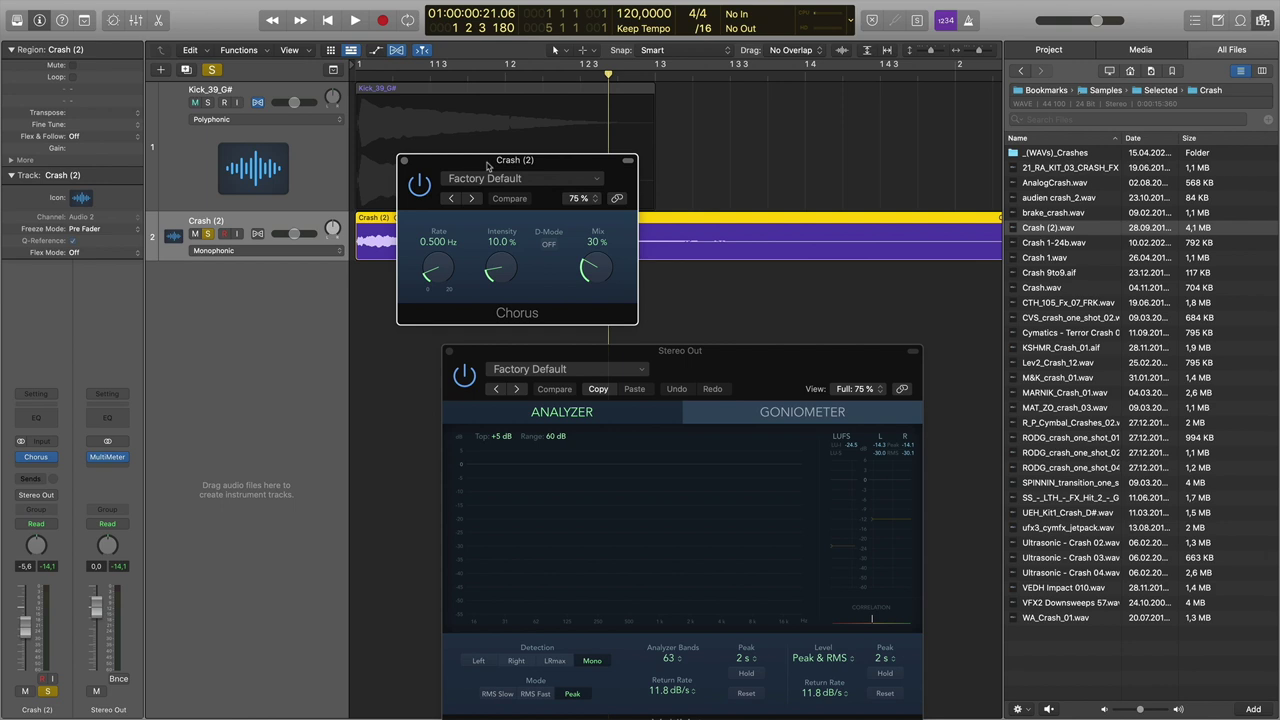
pyautogui.moveTo(487, 162); pyautogui.dragTo(478, 131)
# - Set the Chorus mix to 30% while playing the crash, and switch the Chorus back on
pyautogui.moveTo(584, 242); pyautogui.dragTo(585, 225)
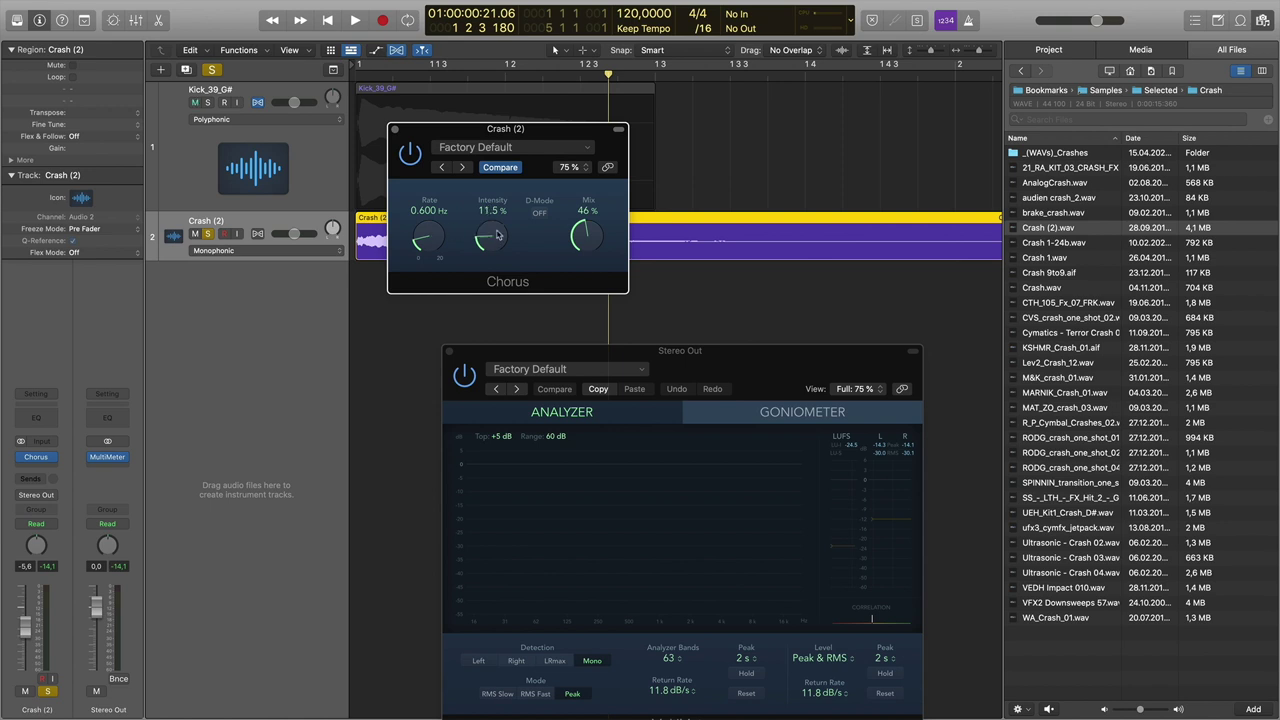
pyautogui.press('space')
pyautogui.press('space')
pyautogui.moveTo(578, 238); pyautogui.dragTo(577, 259)
pyautogui.press('space')
pyautogui.press('space')
pyautogui.press('space')
pyautogui.press('space')
pyautogui.press('space')
pyautogui.press('space')
pyautogui.click(410, 153)
pyautogui.press('space')
pyautogui.press('space')
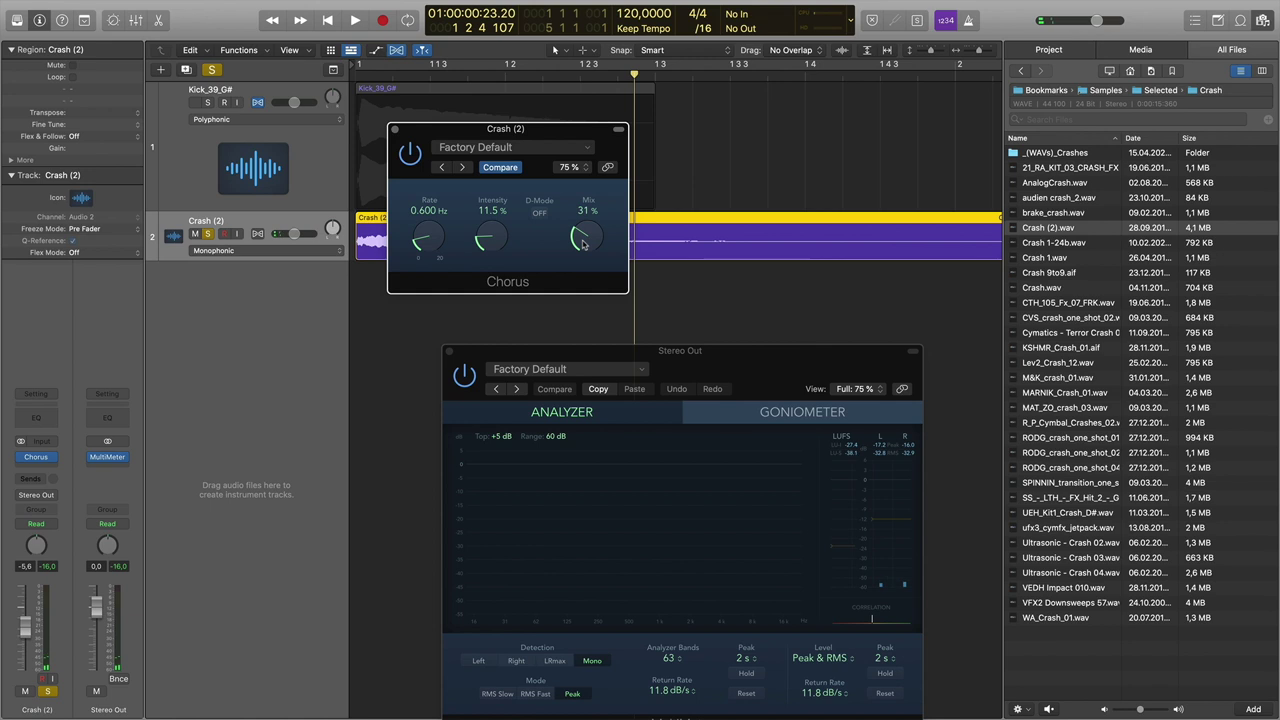
pyautogui.press('space')
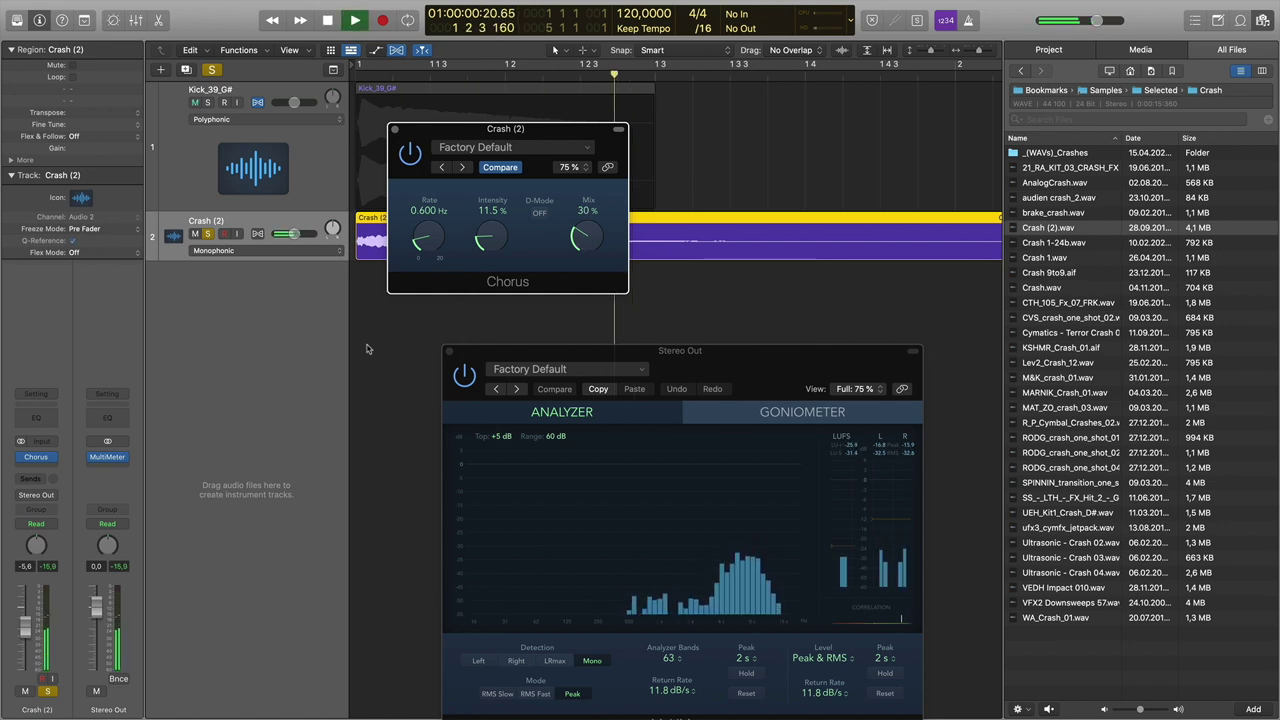
pyautogui.click(52, 458)
# - Add a stereo Spreader after the Chorus and load its Wide Up Stereo preset
pyautogui.moveTo(67, 647)
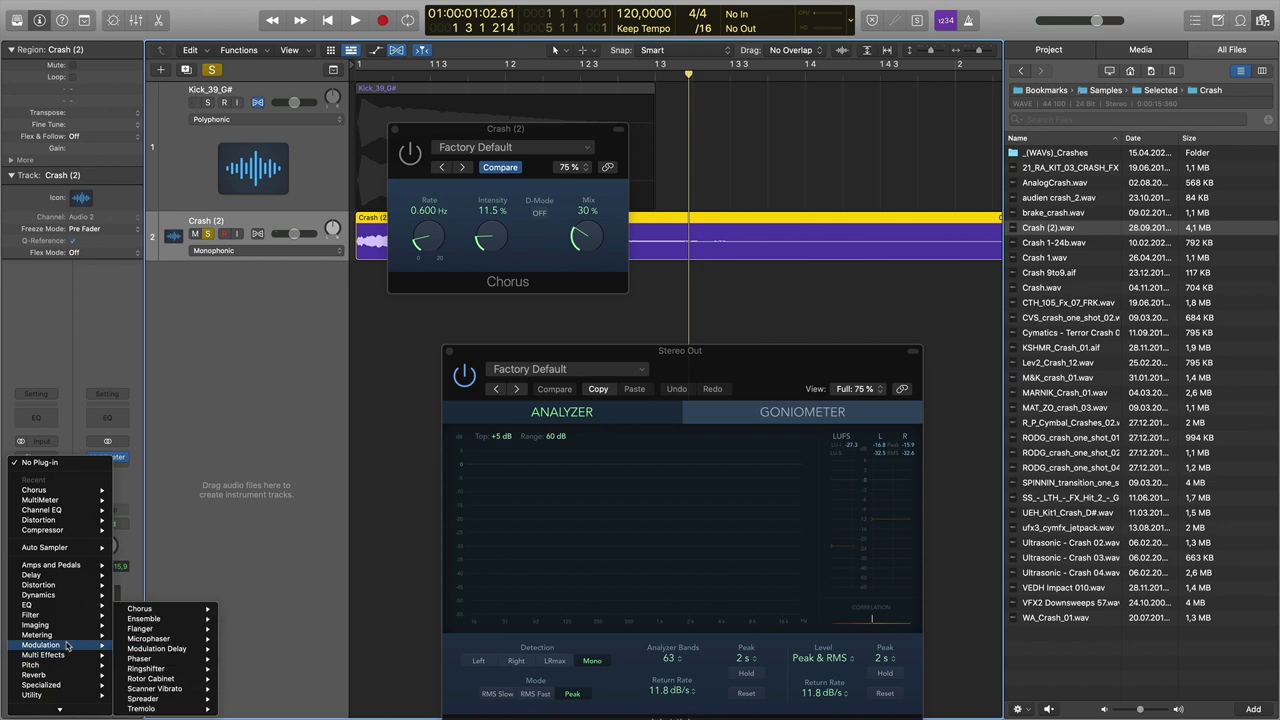
pyautogui.moveTo(150, 698)
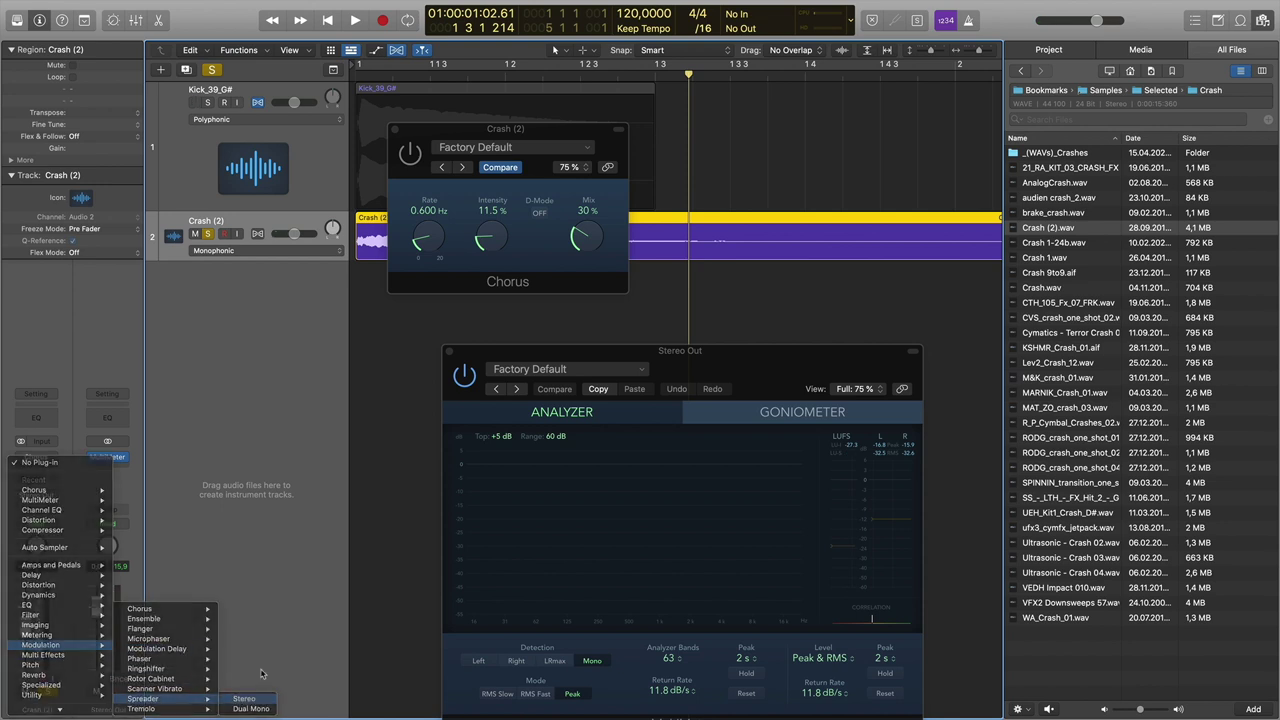
pyautogui.click(244, 698)
pyautogui.moveTo(346, 261); pyautogui.dragTo(316, 255)
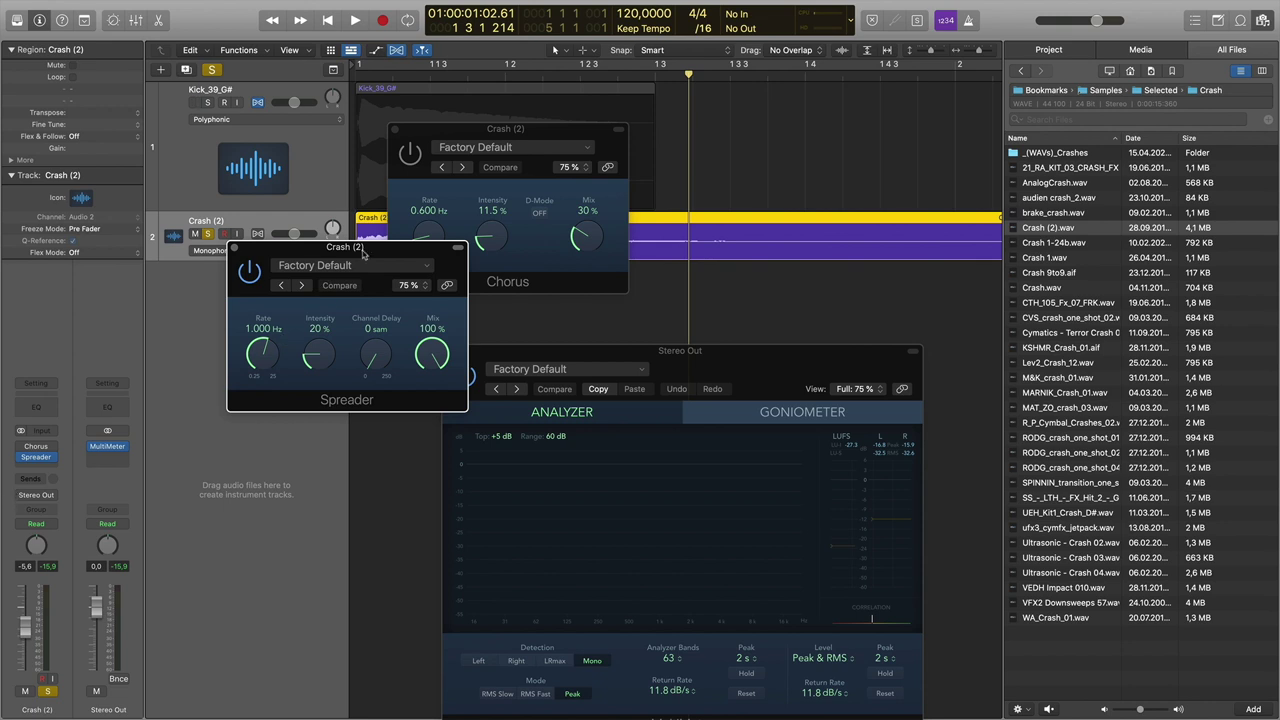
pyautogui.click(357, 266)
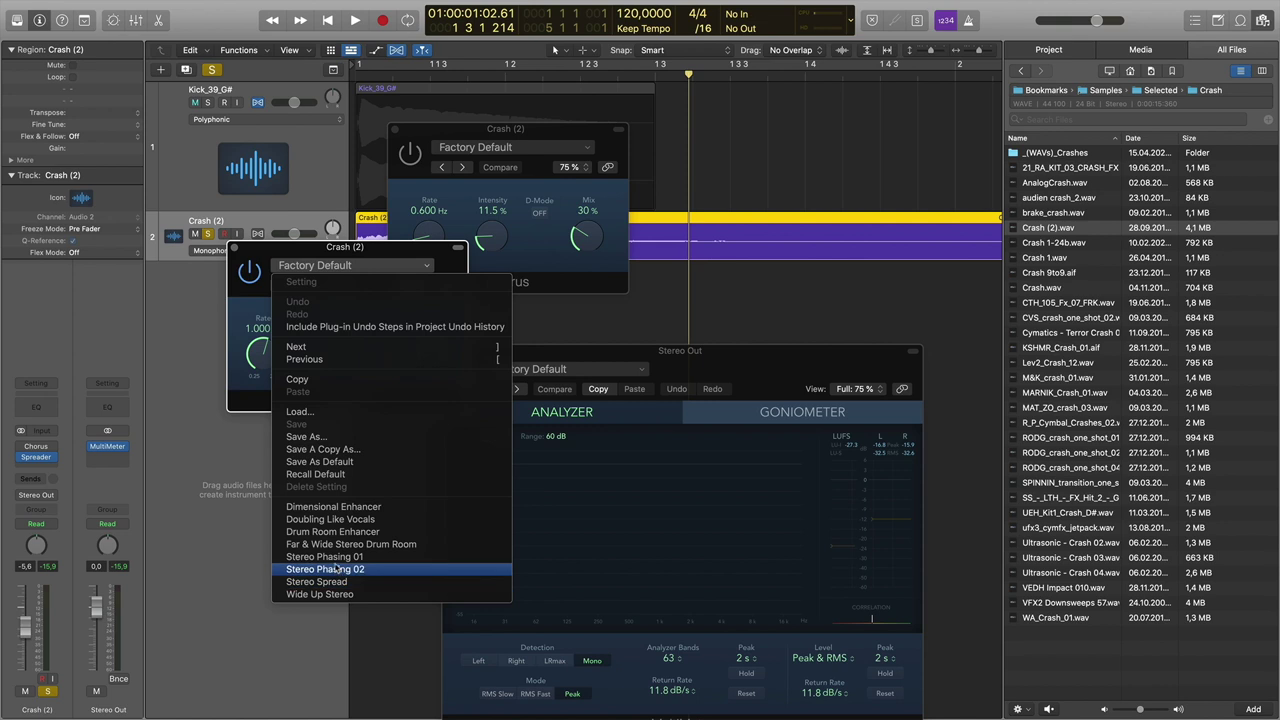
pyautogui.click(338, 594)
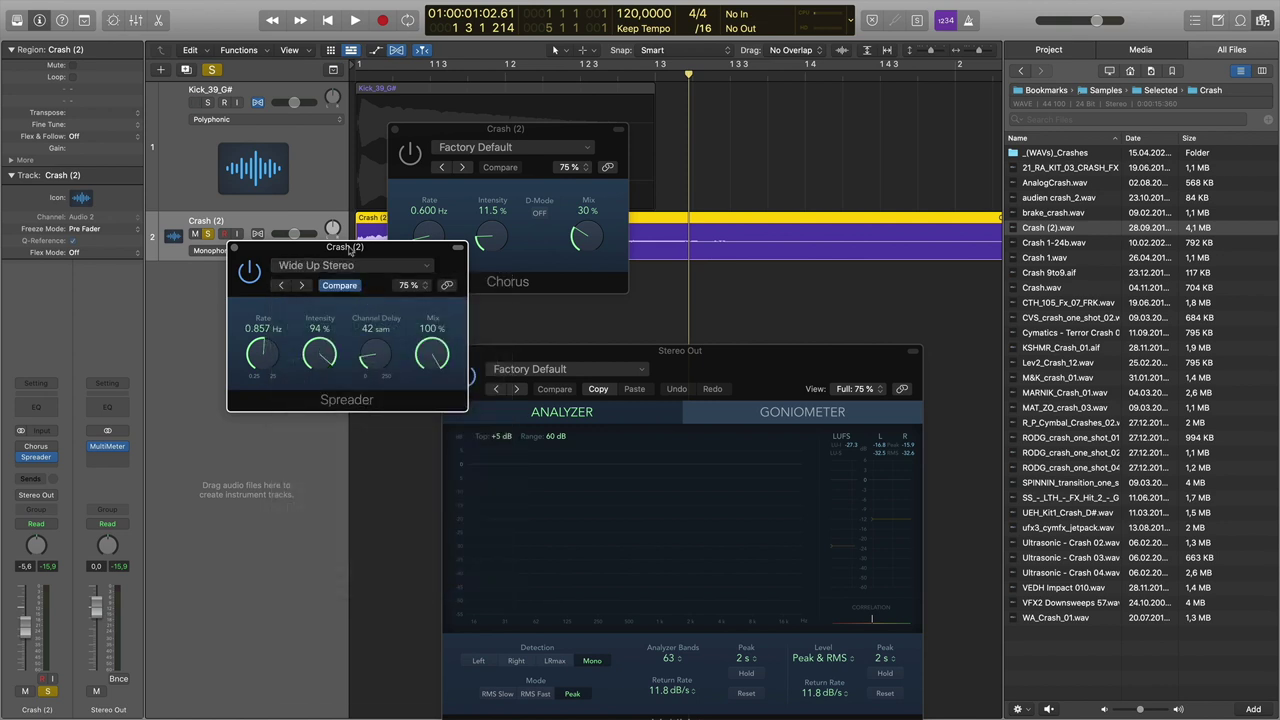
pyautogui.moveTo(349, 251); pyautogui.dragTo(328, 264)
# - Play the crash and turn the Spreader mix down to 0%
pyautogui.press('space')
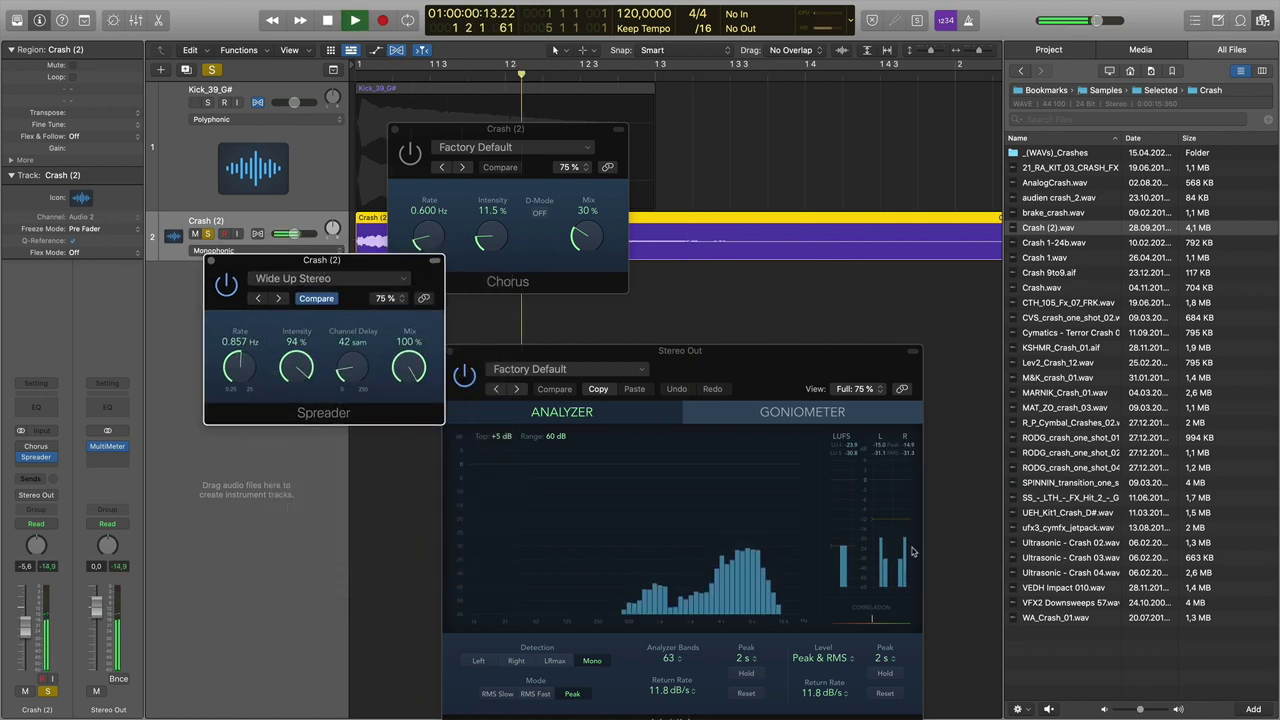
pyautogui.press('space')
pyautogui.press('space')
pyautogui.press('space')
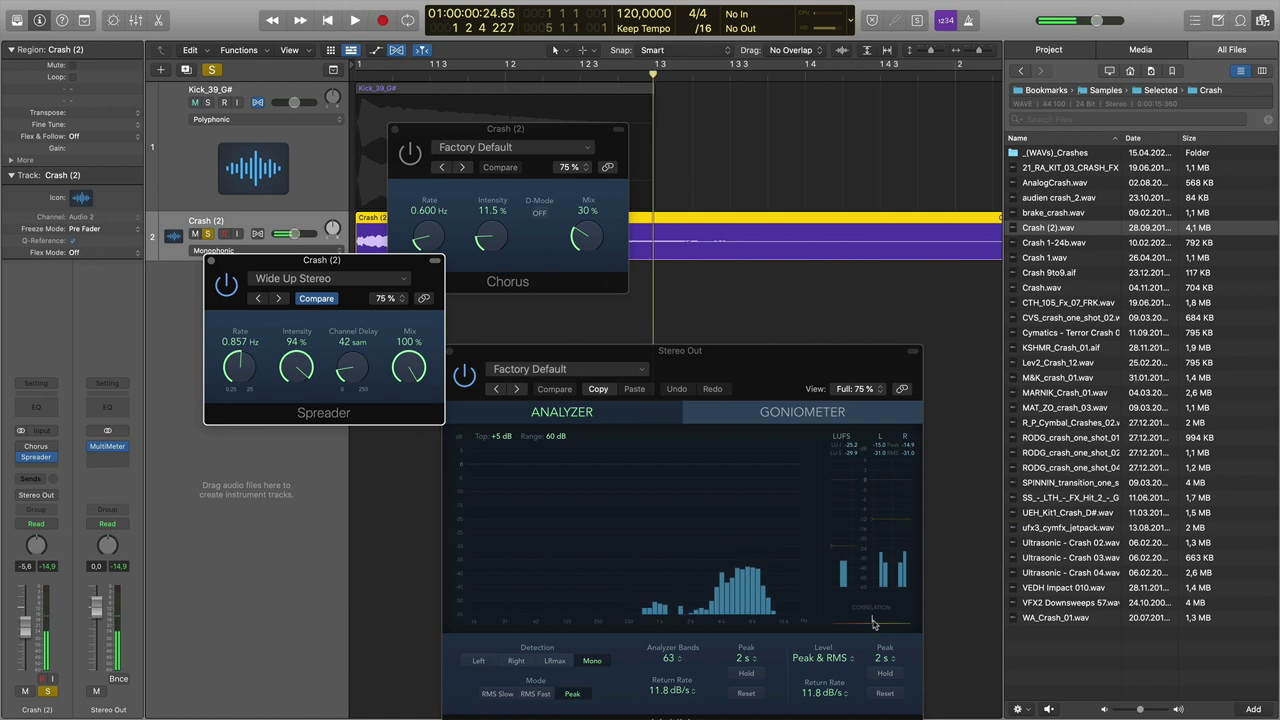
pyautogui.moveTo(409, 367); pyautogui.dragTo(407, 436)
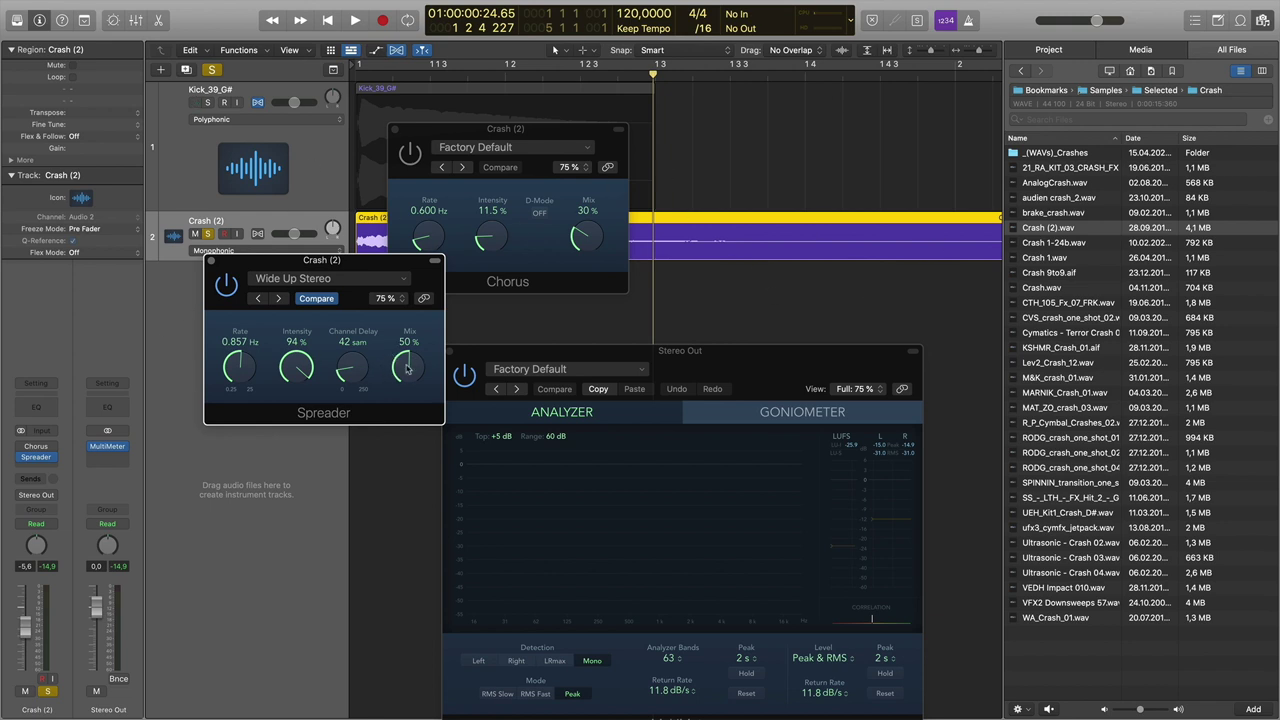
pyautogui.moveTo(418, 376)
pyautogui.mouseDown()
pyautogui.moveTo(418, 497)
pyautogui.moveTo(415, 266)
pyautogui.moveTo(426, 378)
pyautogui.mouseUp()
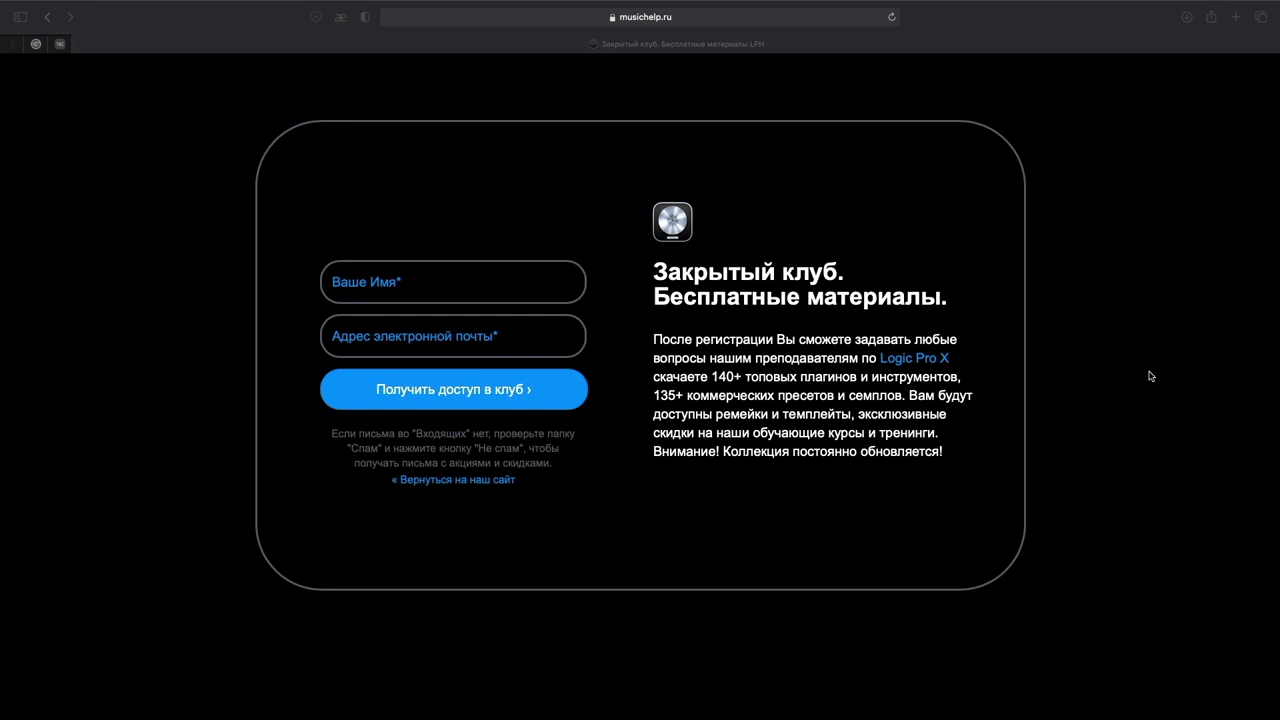
# - Scroll to the musichelp.ru sign-up form and enter a first name and e-mail address
pyautogui.click(1150, 376)
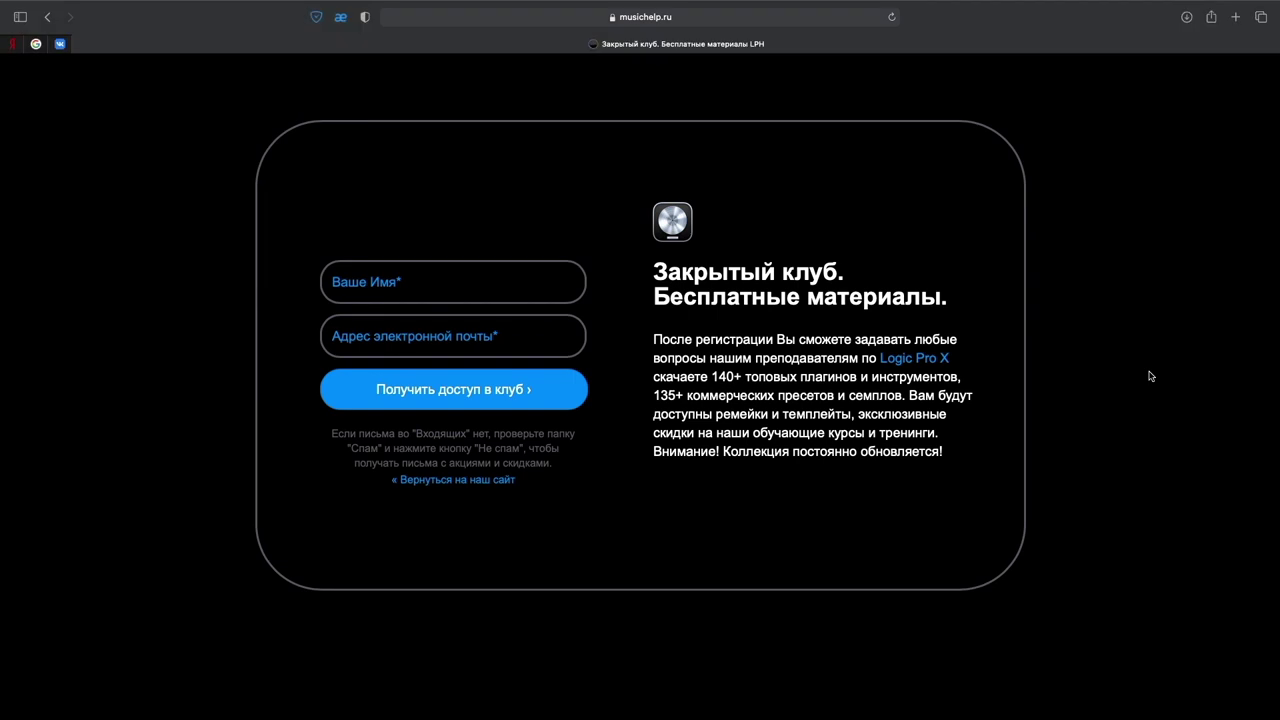
pyautogui.scroll(-5, 1150, 376)
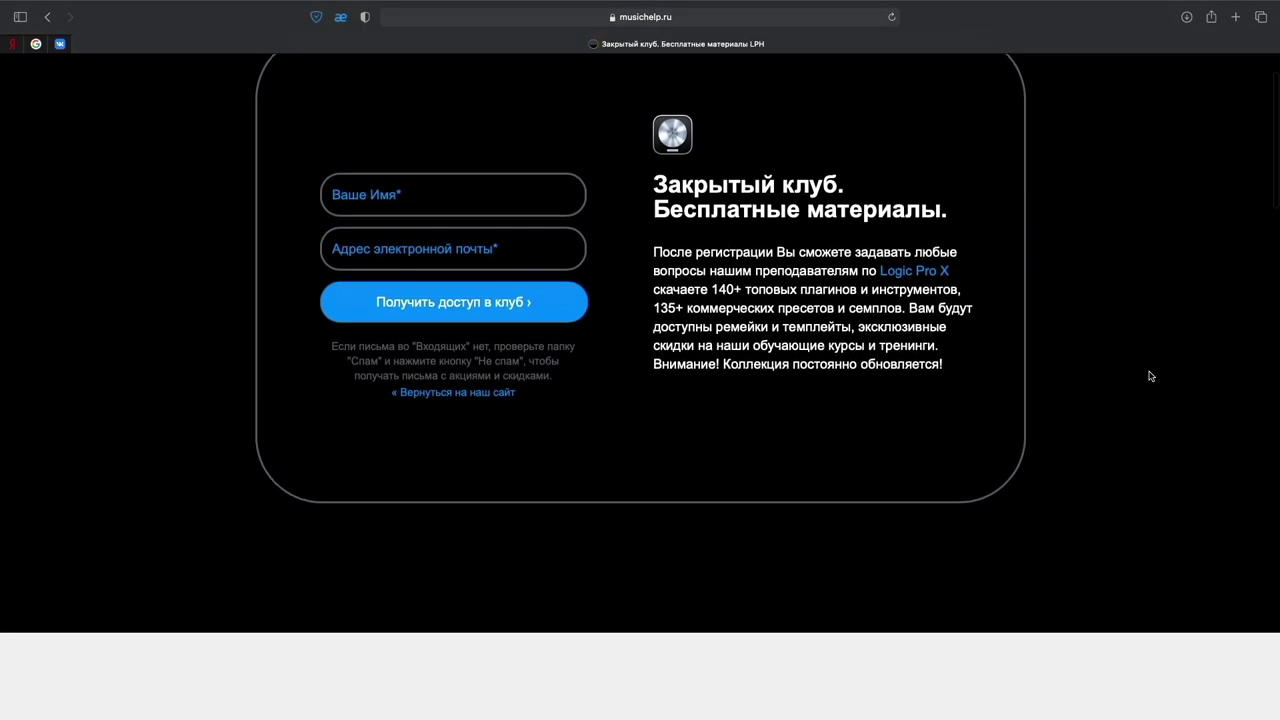
pyautogui.scroll(-5, 1150, 376)
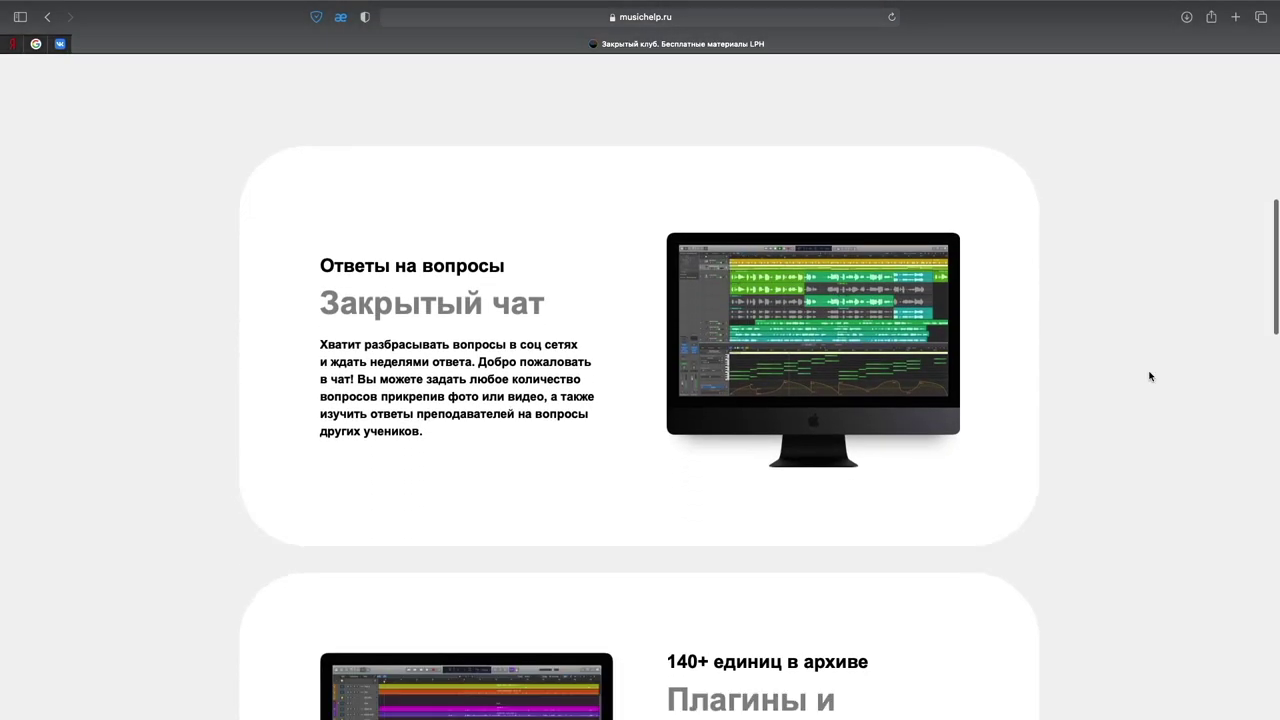
pyautogui.scroll(-5, 1150, 376)
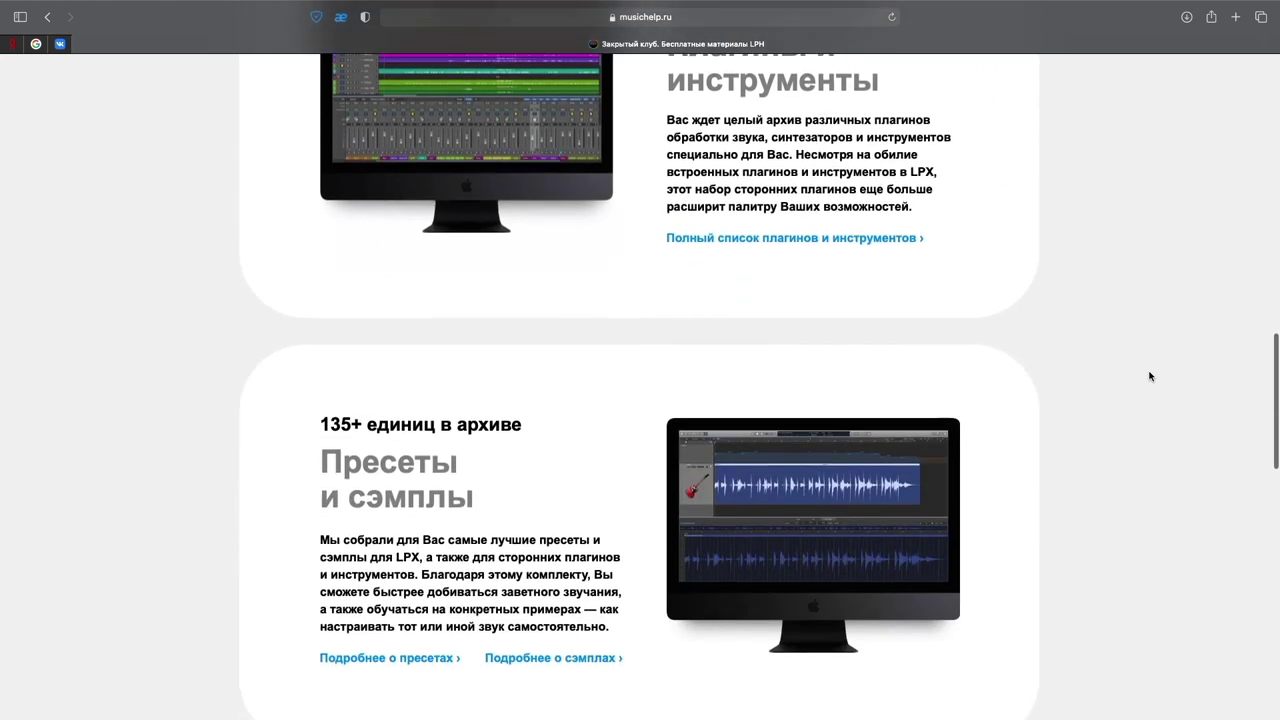
pyautogui.scroll(-6, 1150, 376)
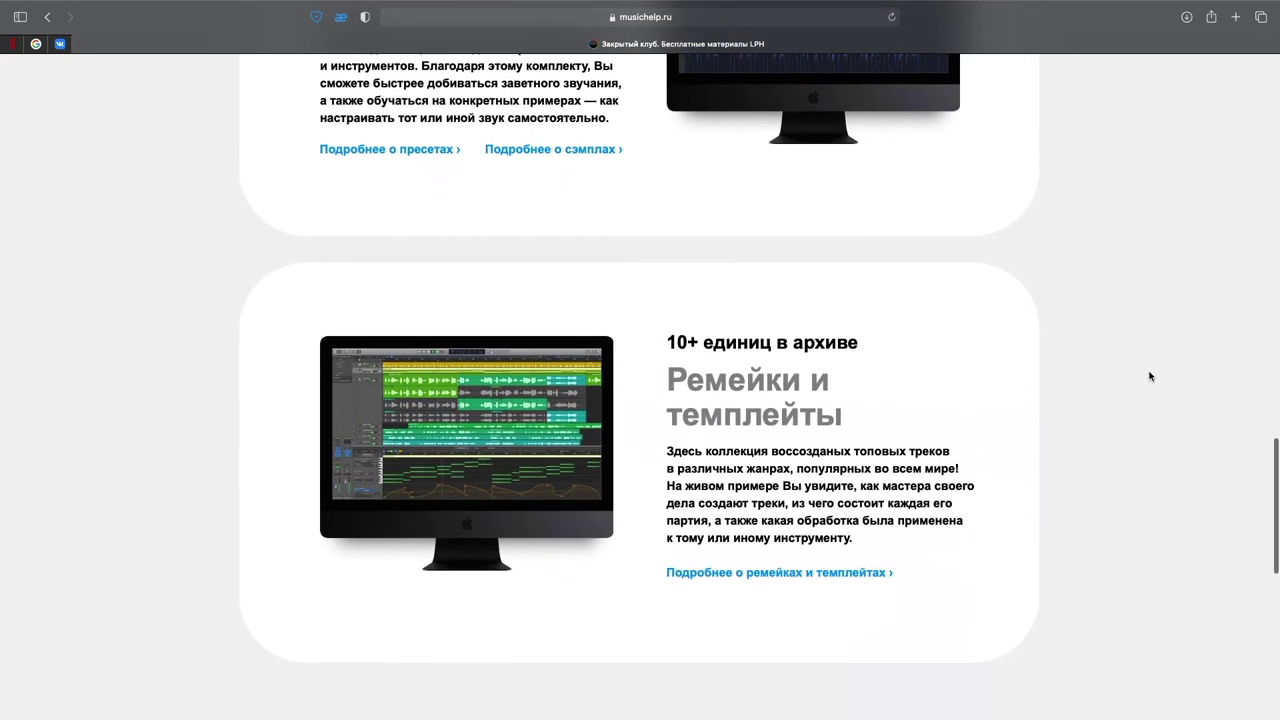
pyautogui.scroll(-2, 1150, 376)
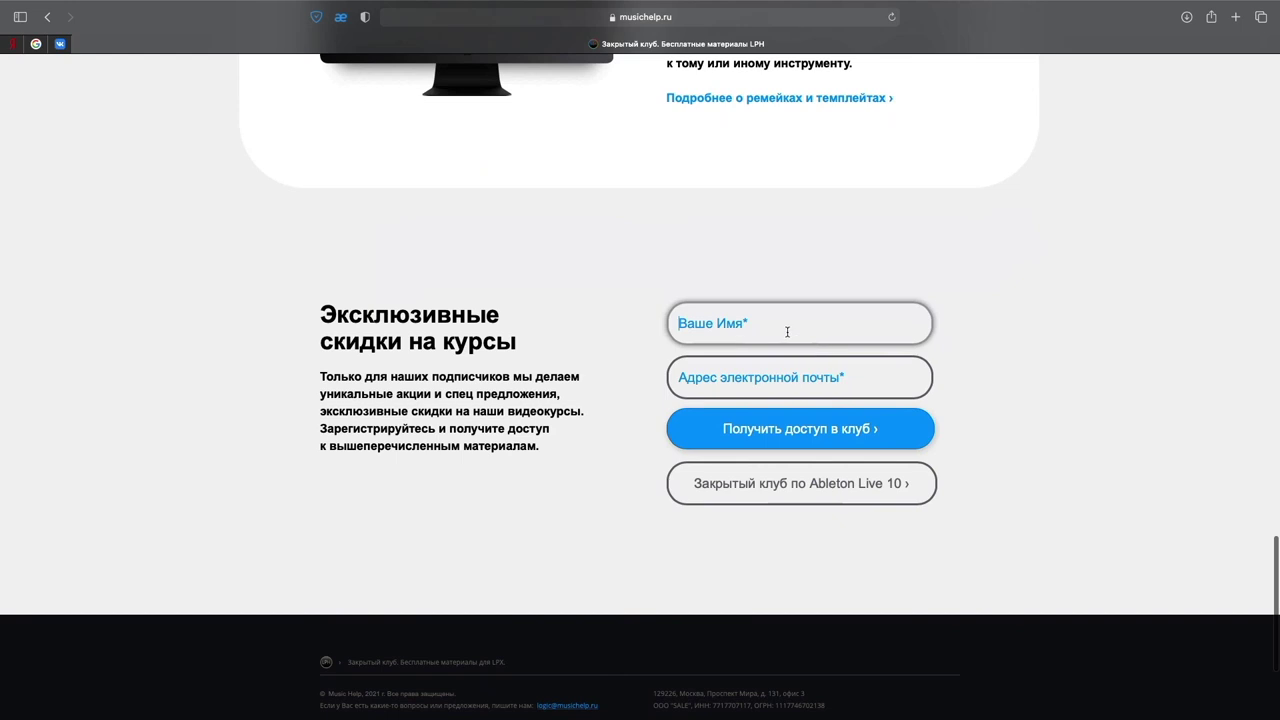
pyautogui.click(771, 324)
pyautogui.write('Dmitry')
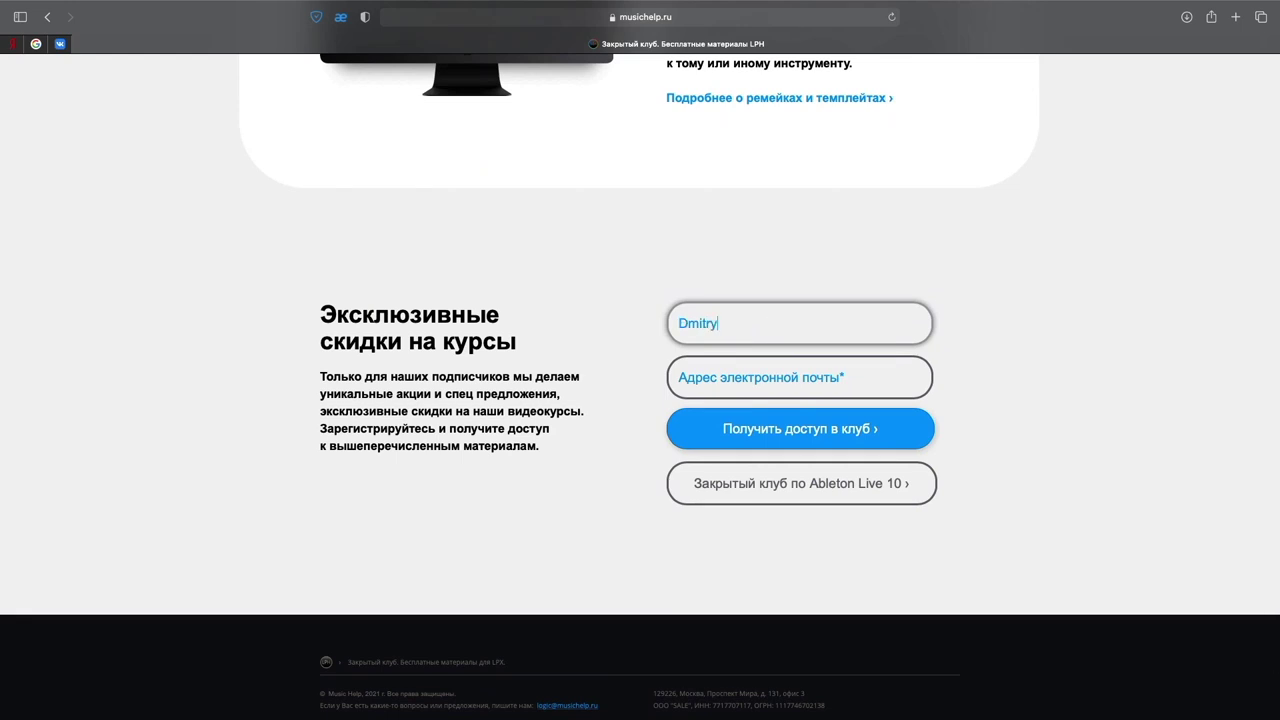
pyautogui.click(716, 377)
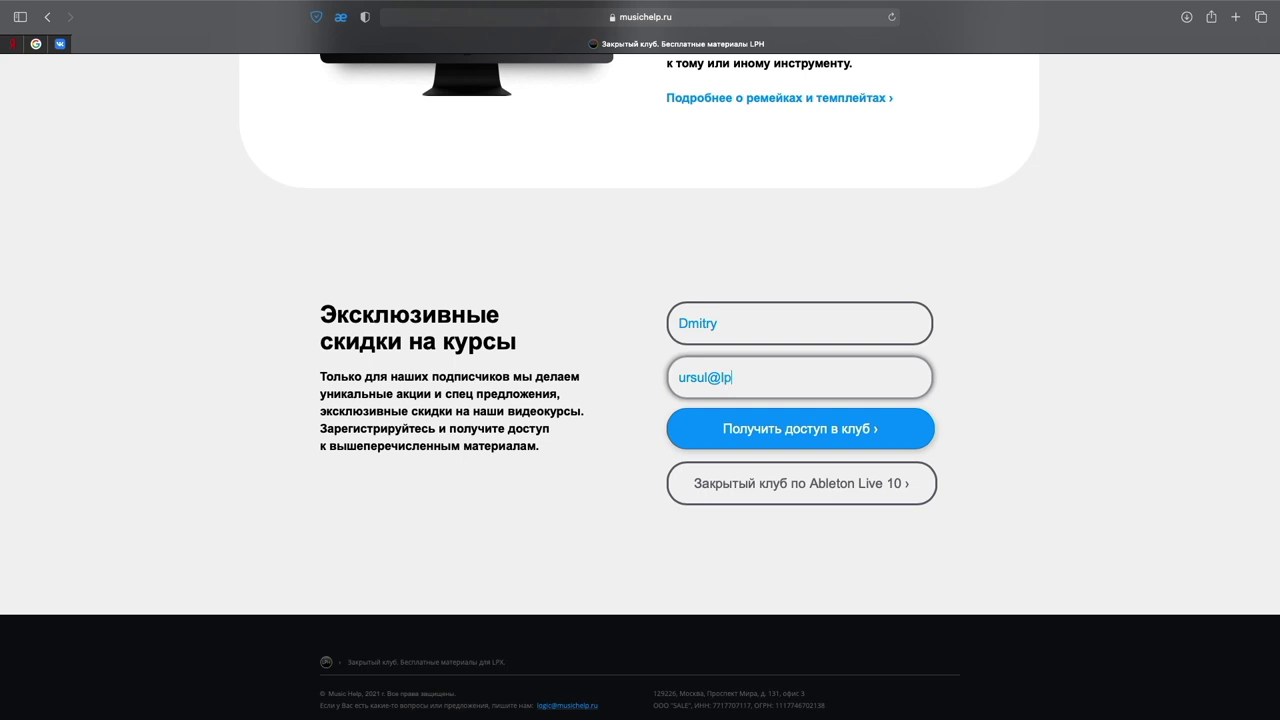
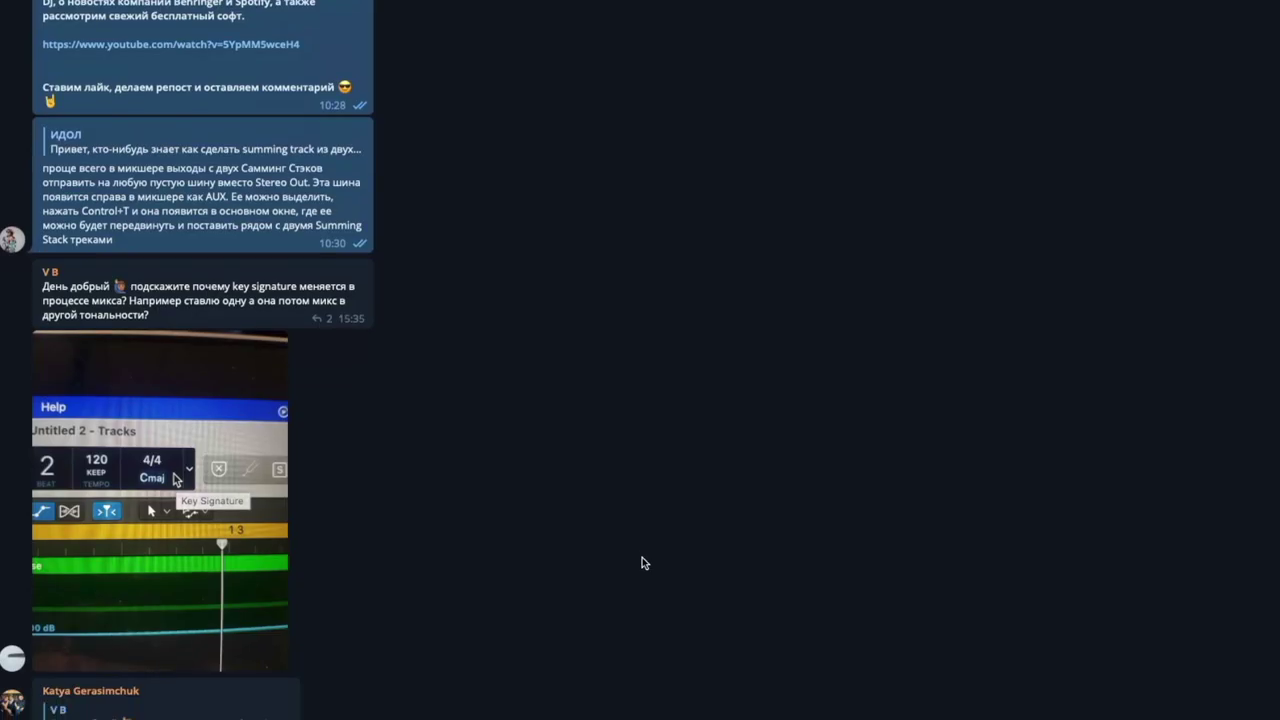
pyautogui.scroll(-10, 642, 563)
pyautogui.scroll(-5, 642, 563)
pyautogui.scroll(-5, 642, 563)
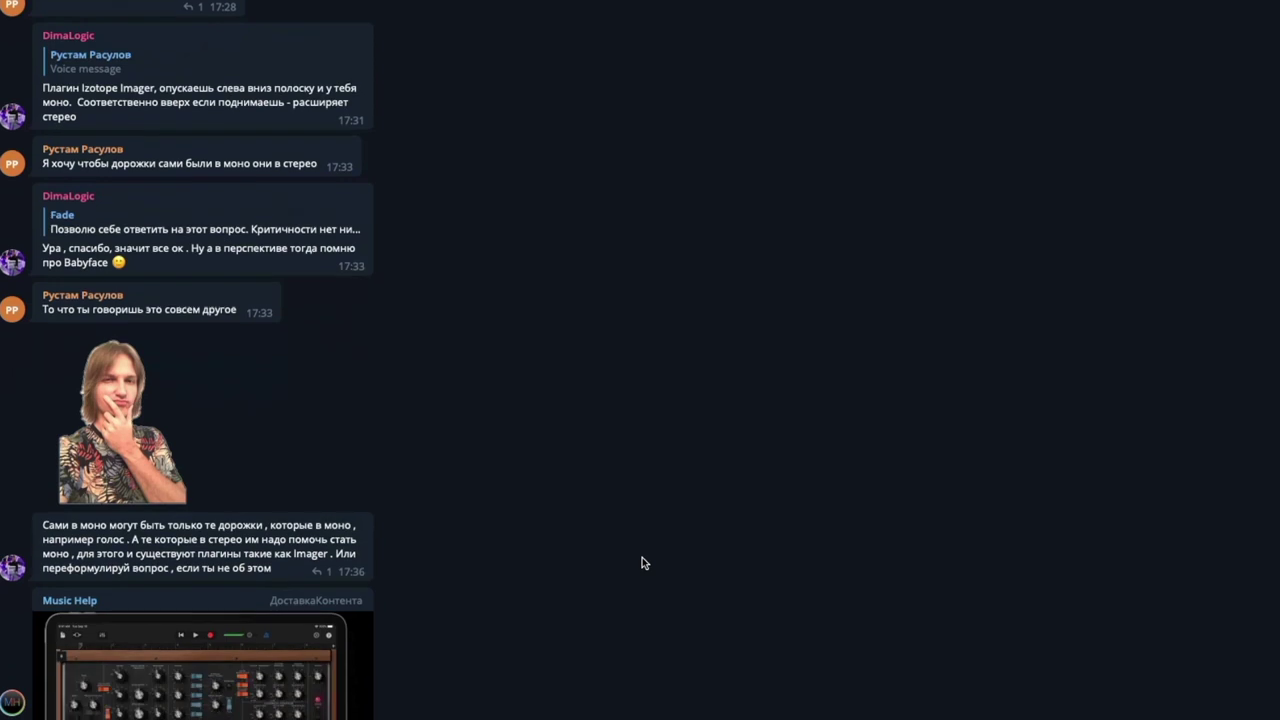
pyautogui.scroll(-8, 642, 563)
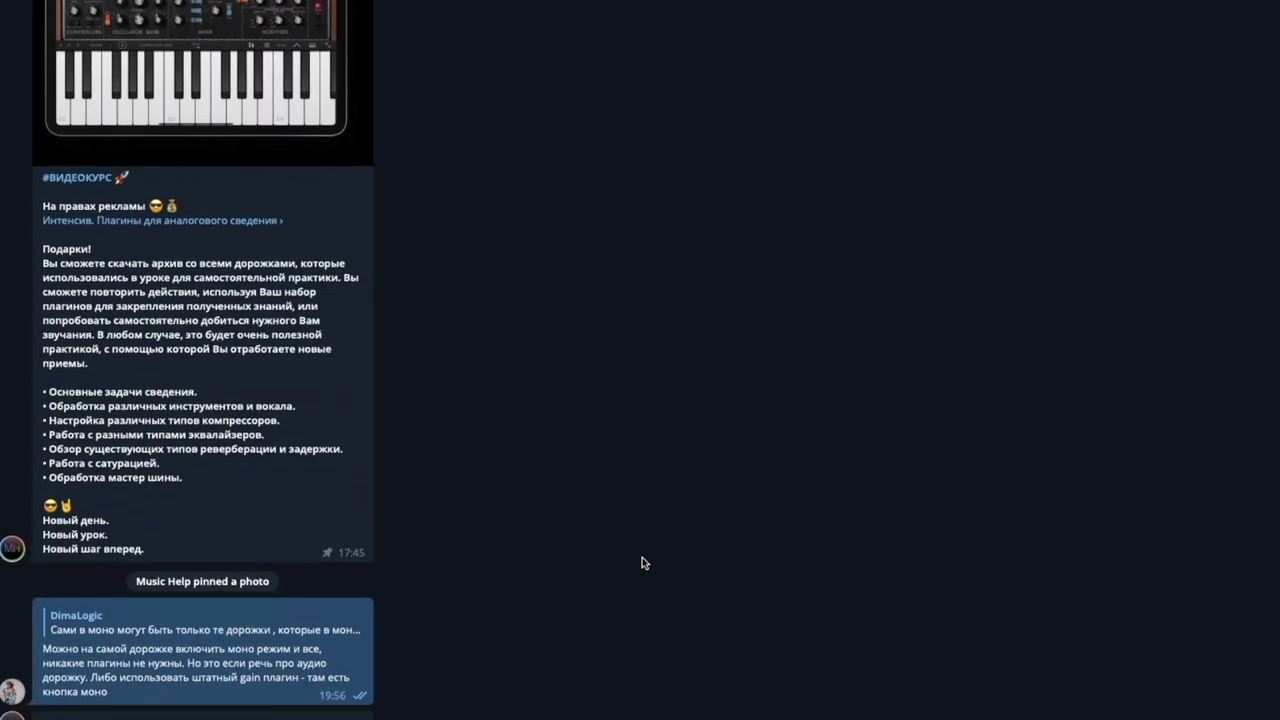
pyautogui.scroll(-8, 642, 563)
pyautogui.scroll(-4, 642, 557)
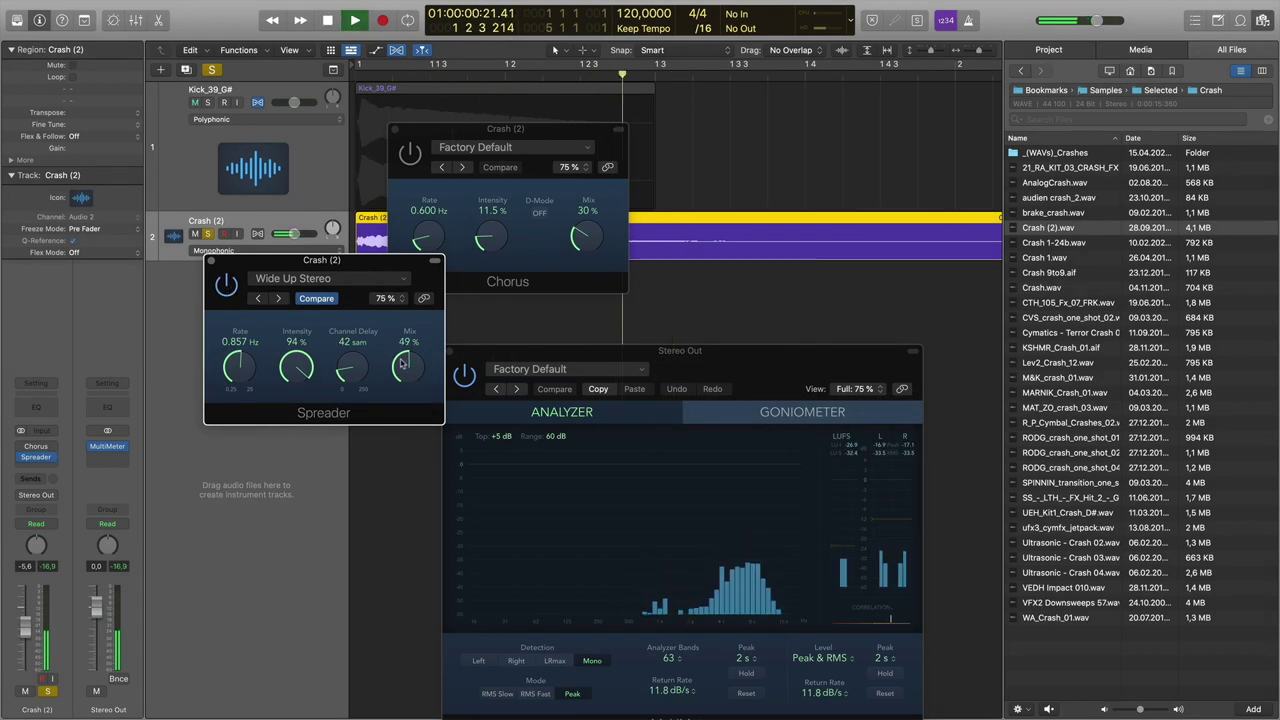
# - Turn the crash's Spreader mix down to 75% while auditioning playback
pyautogui.press('space')
pyautogui.moveTo(405, 368); pyautogui.dragTo(409, 386)
pyautogui.press('space')
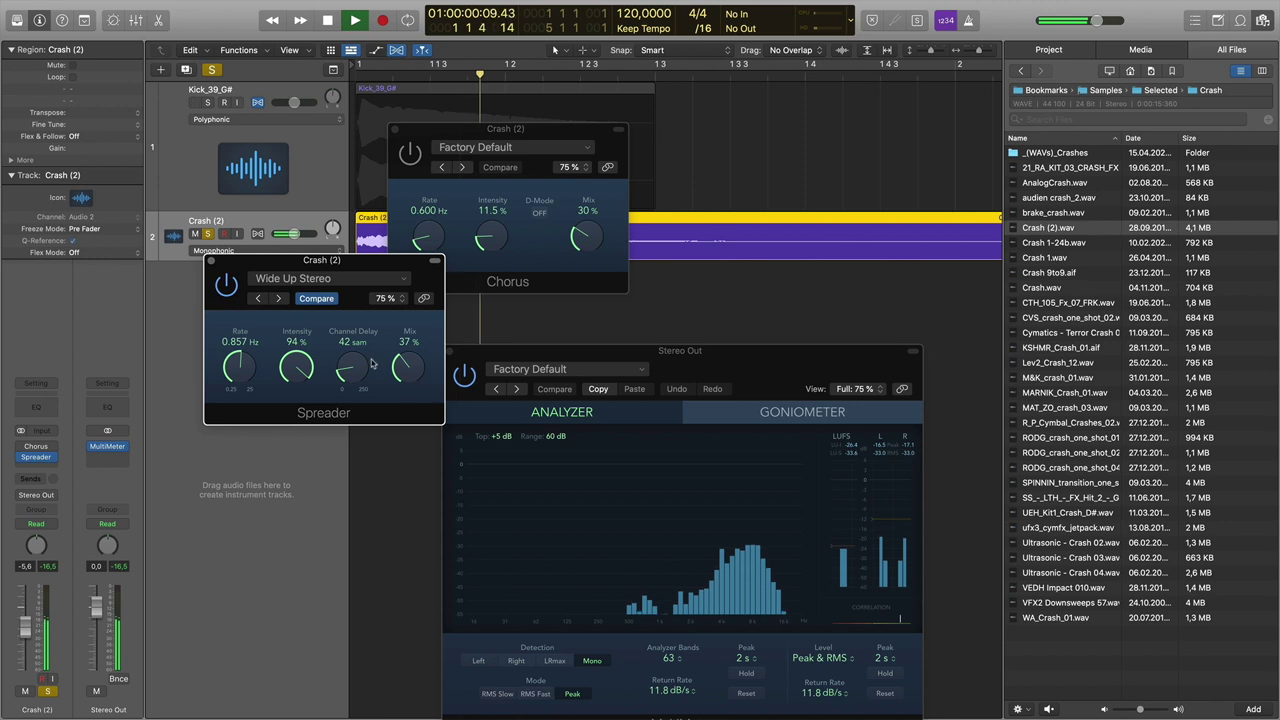
pyautogui.click(226, 285)
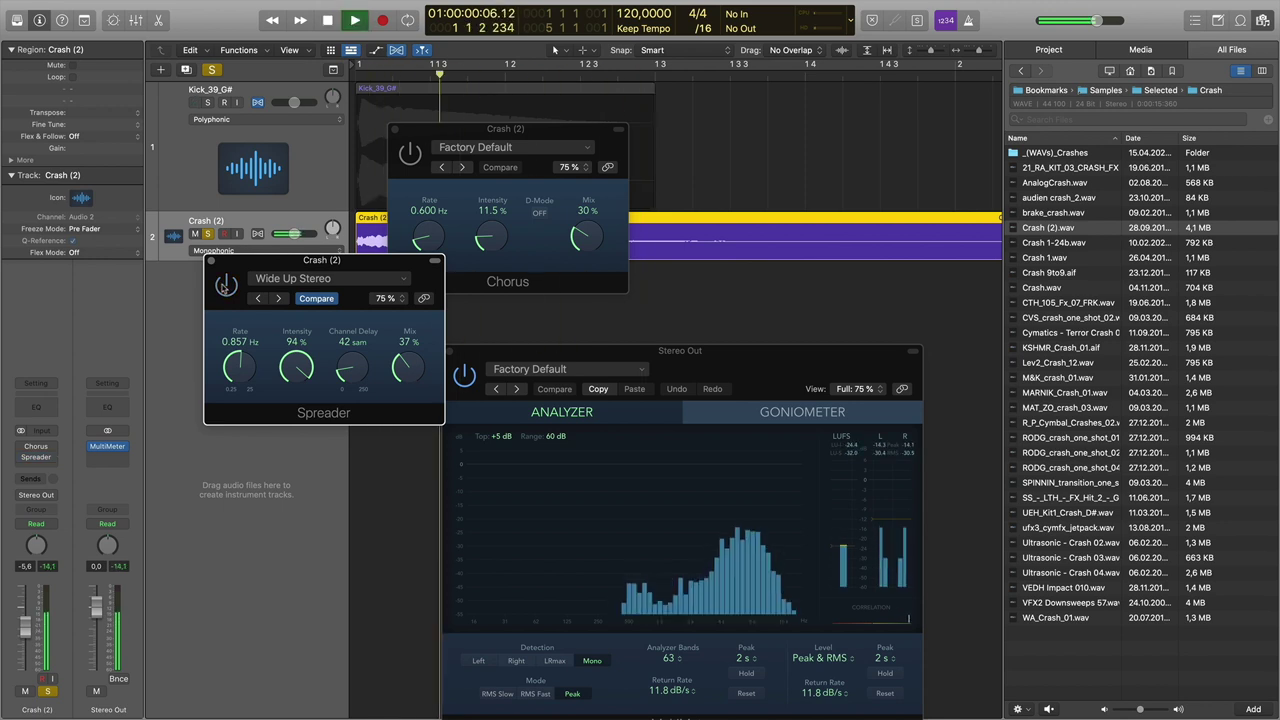
pyautogui.press('space')
pyautogui.press('space')
pyautogui.press('space')
pyautogui.press('space')
pyautogui.press('space')
pyautogui.moveTo(411, 361); pyautogui.dragTo(411, 380)
pyautogui.press('space')
pyautogui.press('space')
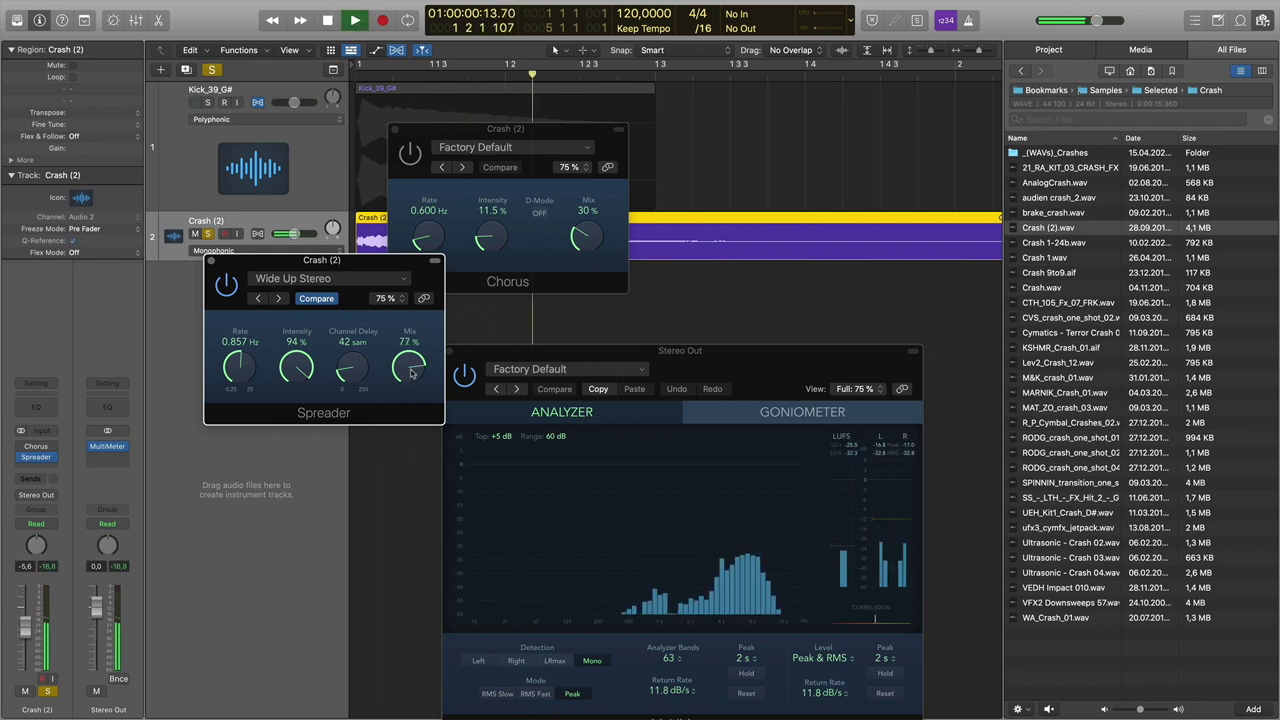
pyautogui.press('space')
pyautogui.press('space')
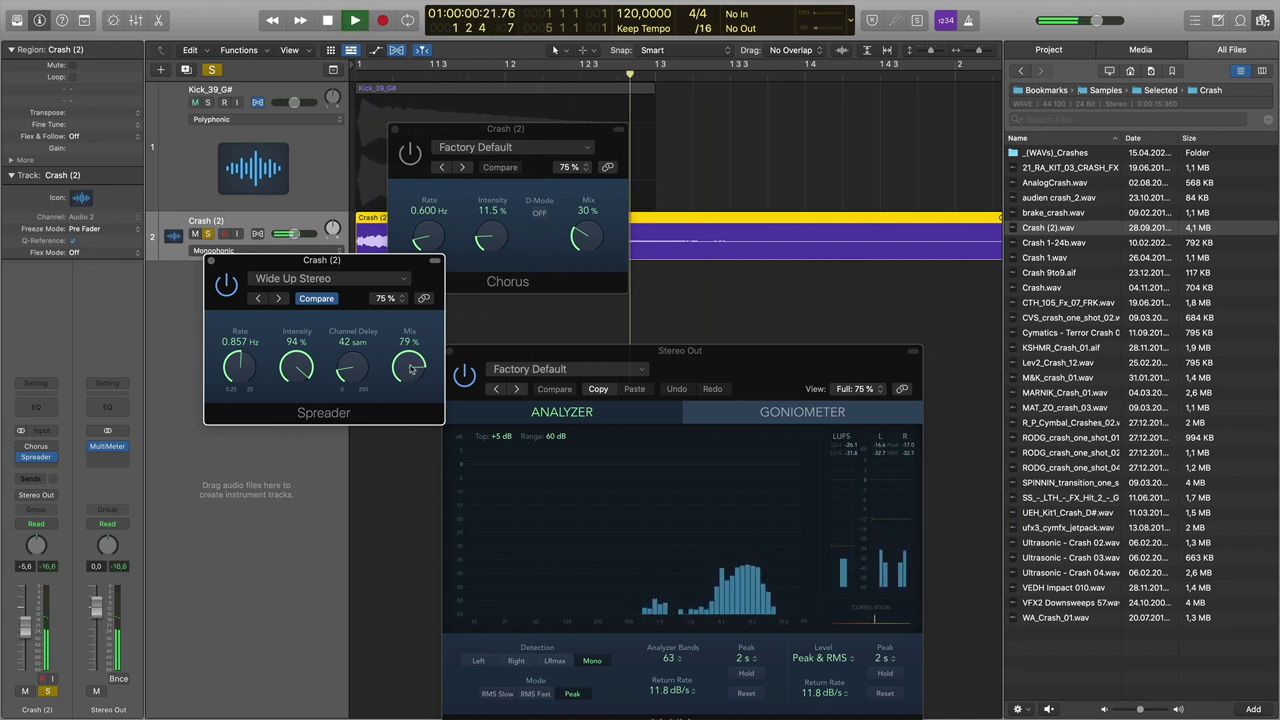
pyautogui.press('space')
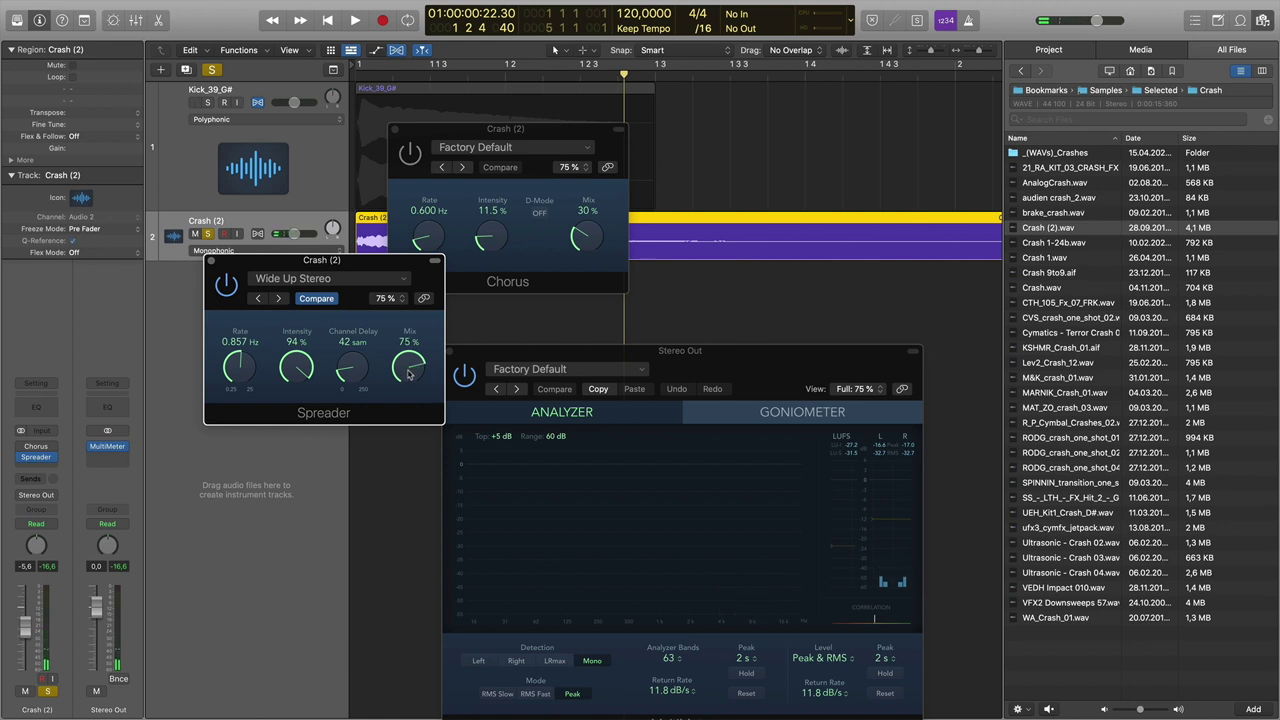
# - Close the Chorus and Spreader windows and unsolo the Crash track
pyautogui.click(395, 131)
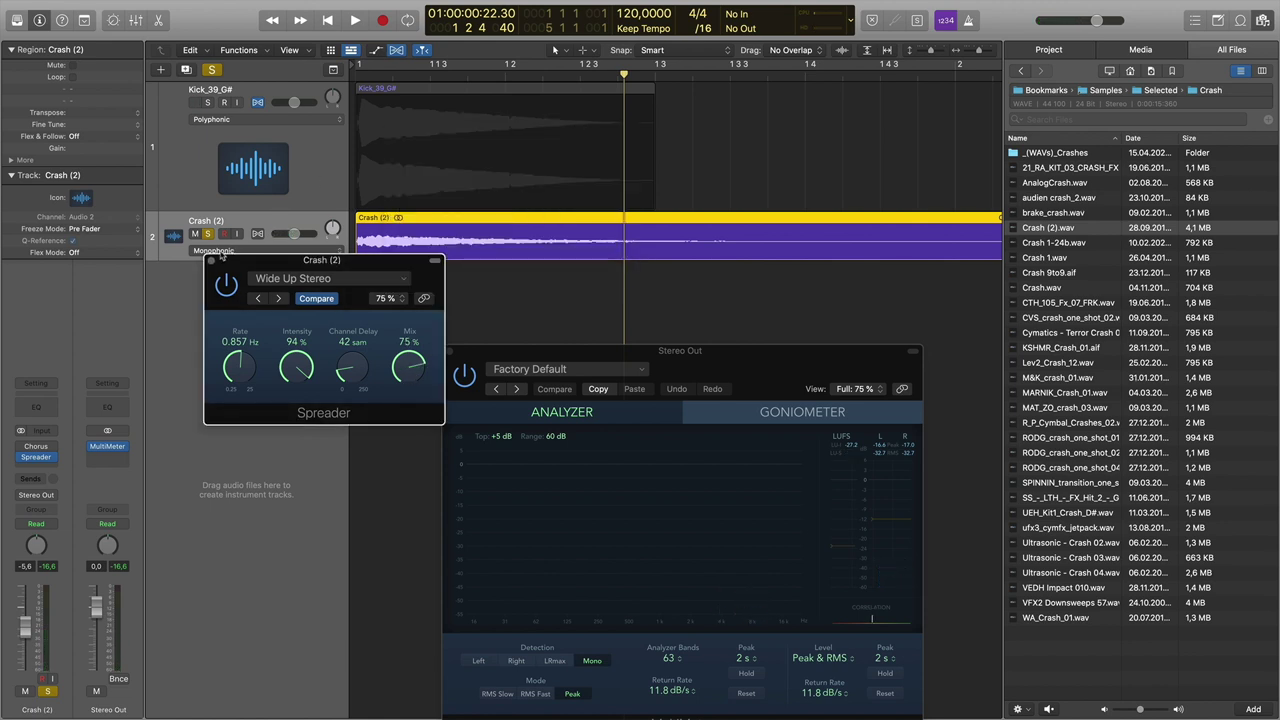
pyautogui.click(210, 262)
pyautogui.click(208, 234)
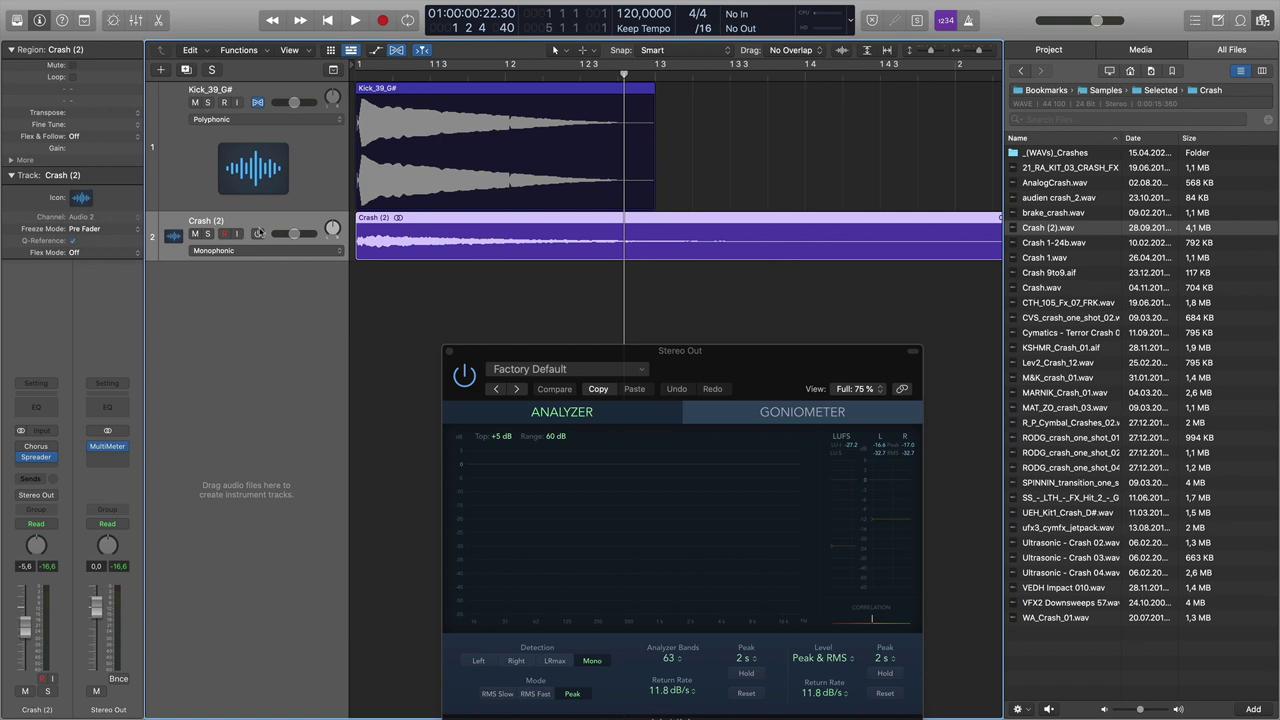
# - Group Kick_39_G# and Crash (2) into a Summing Track Stack, Sum 1, and select it
pyautogui.keyDown('shift'); pyautogui.click(313, 173); pyautogui.keyUp('shift')
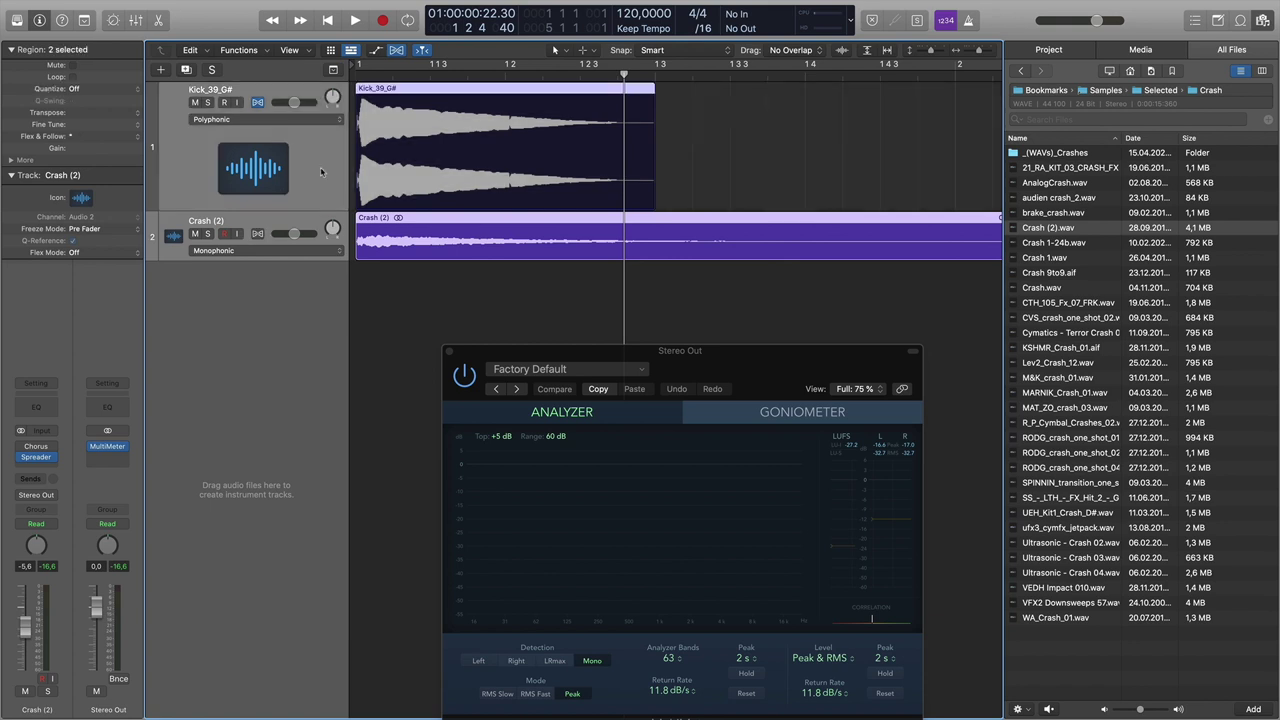
pyautogui.rightClick(322, 169)
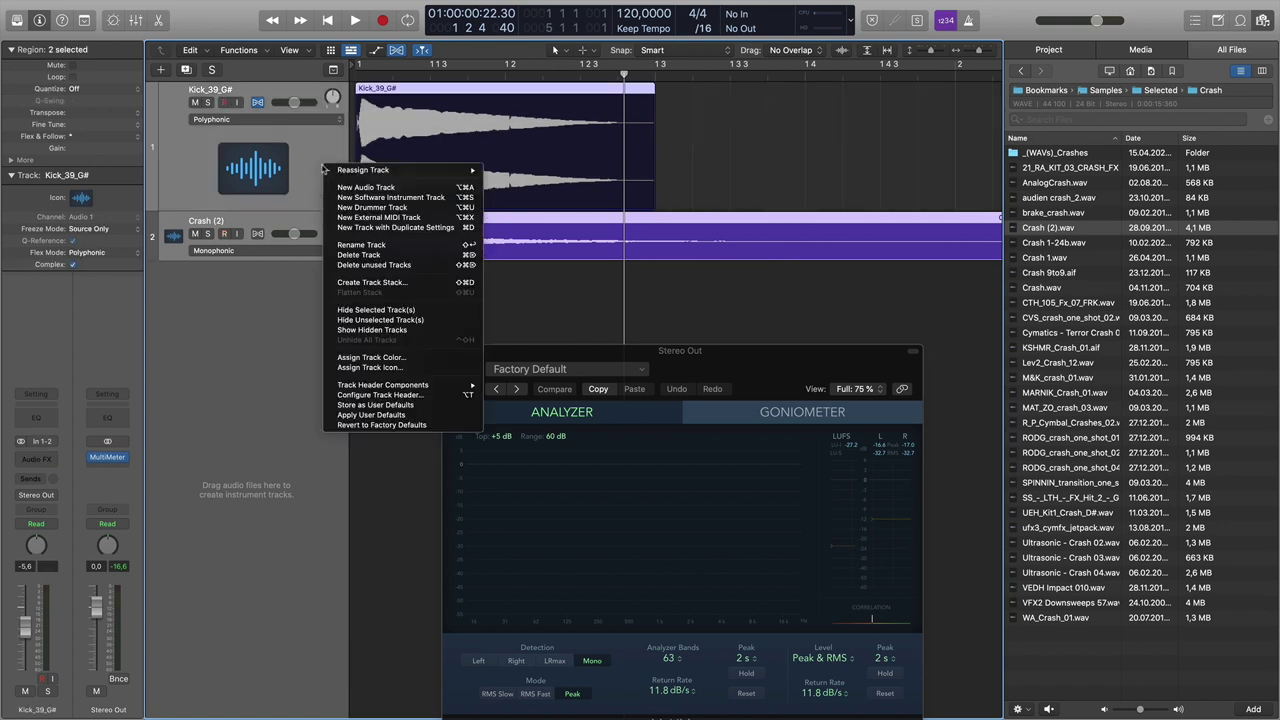
pyautogui.click(368, 283)
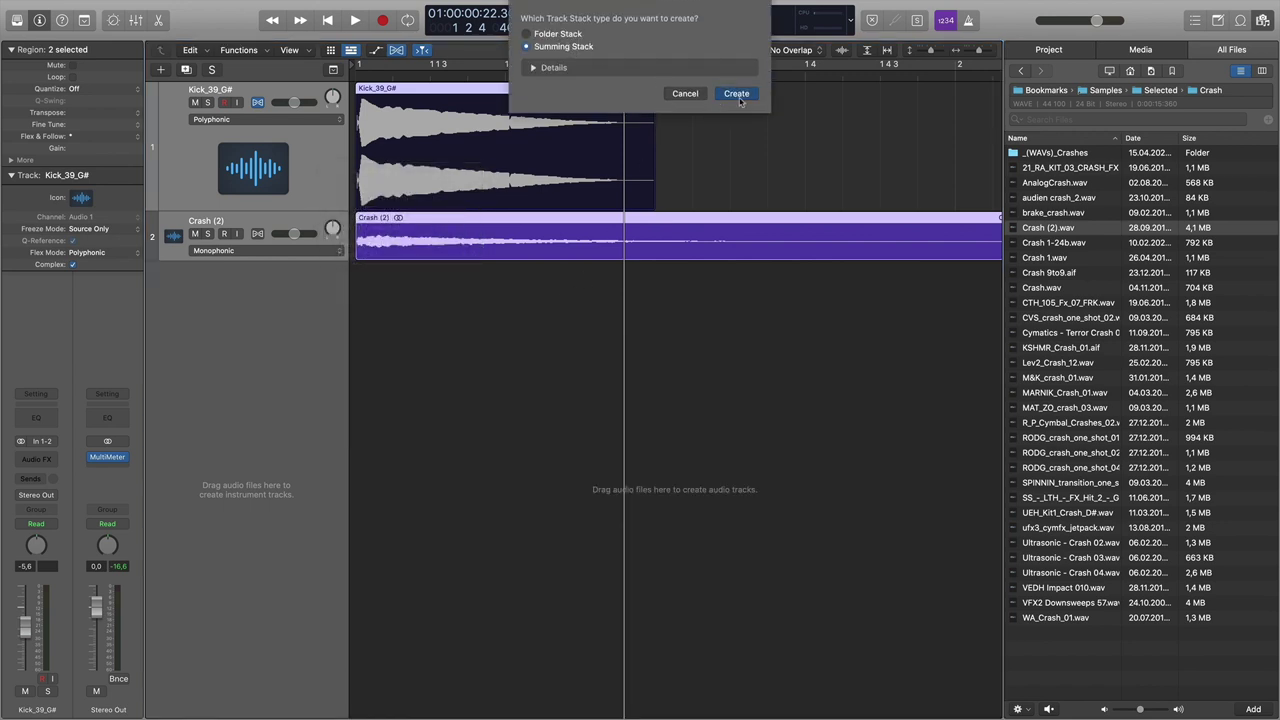
pyautogui.click(737, 95)
pyautogui.click(270, 97)
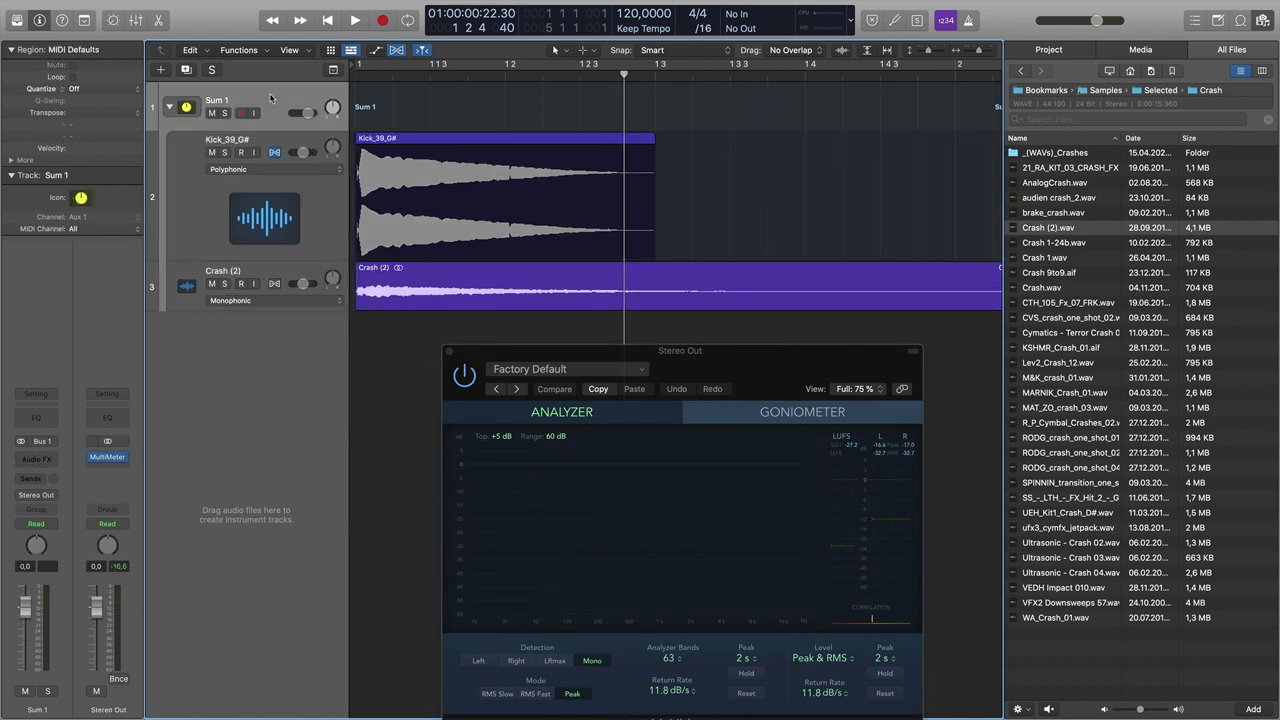
# - Insert ChromaVerb on Sum 1 and close the Stereo Out meter window
pyautogui.click(54, 459)
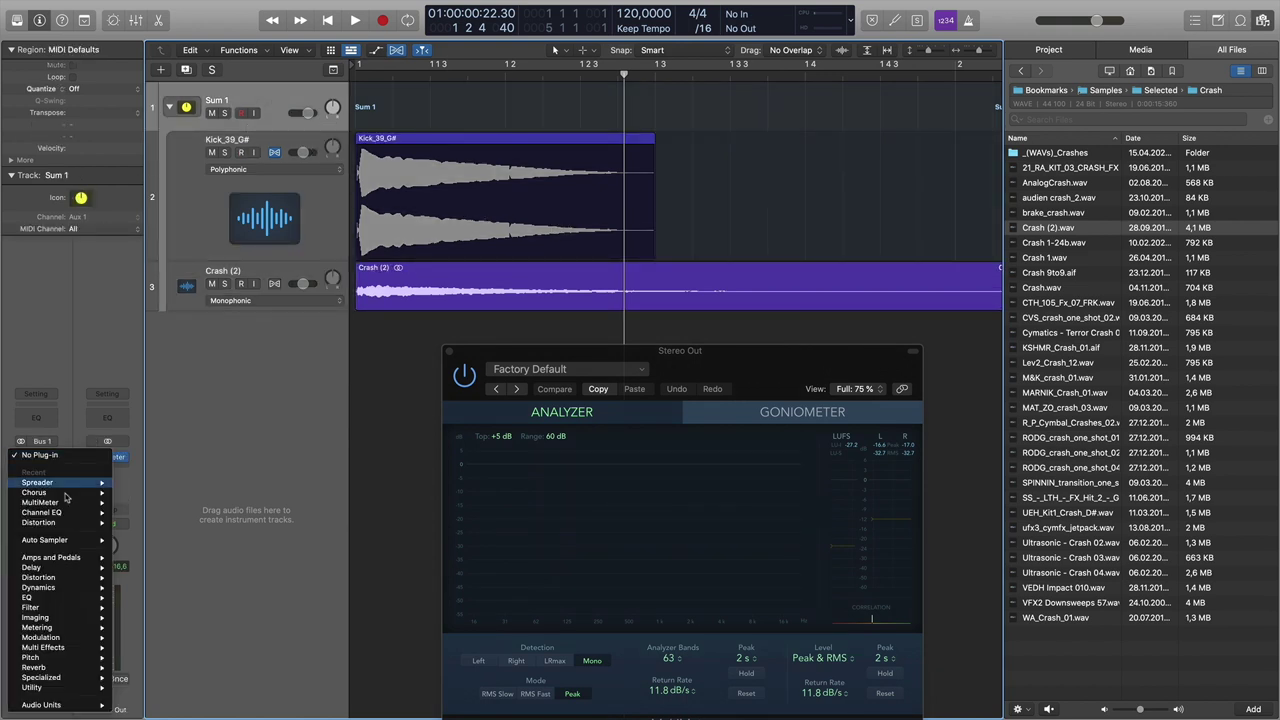
pyautogui.moveTo(73, 667)
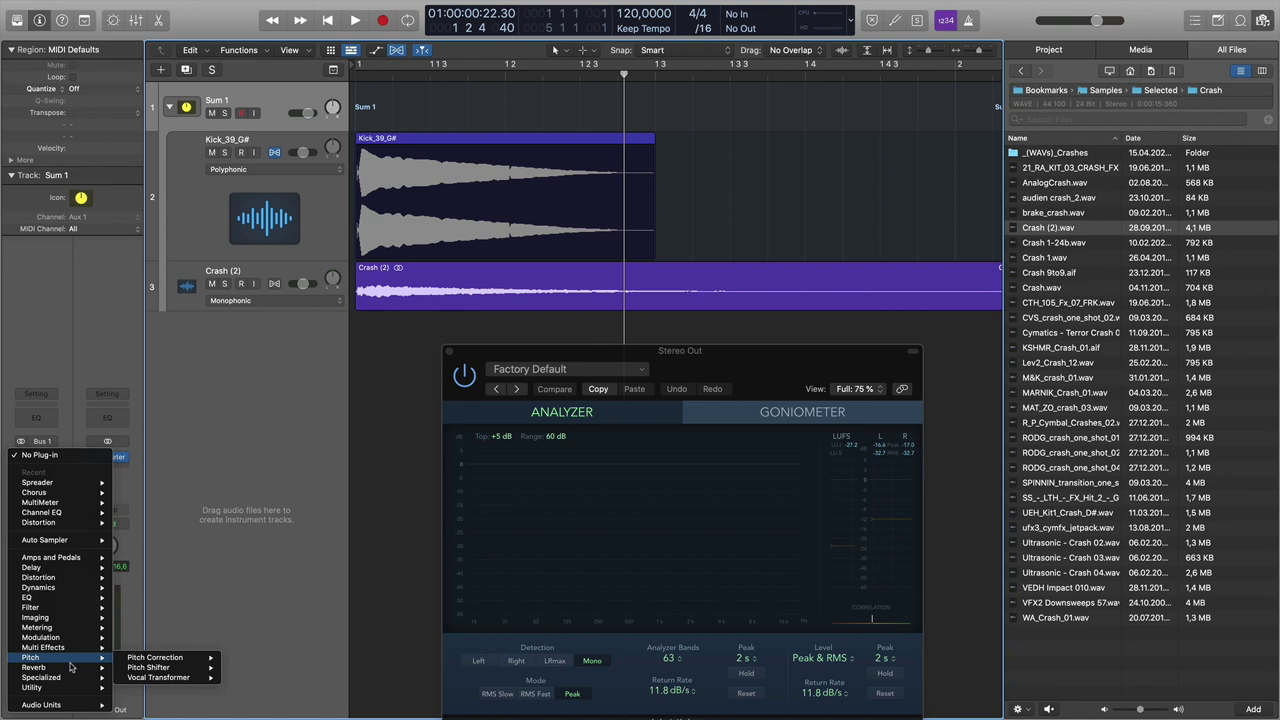
pyautogui.click(230, 668)
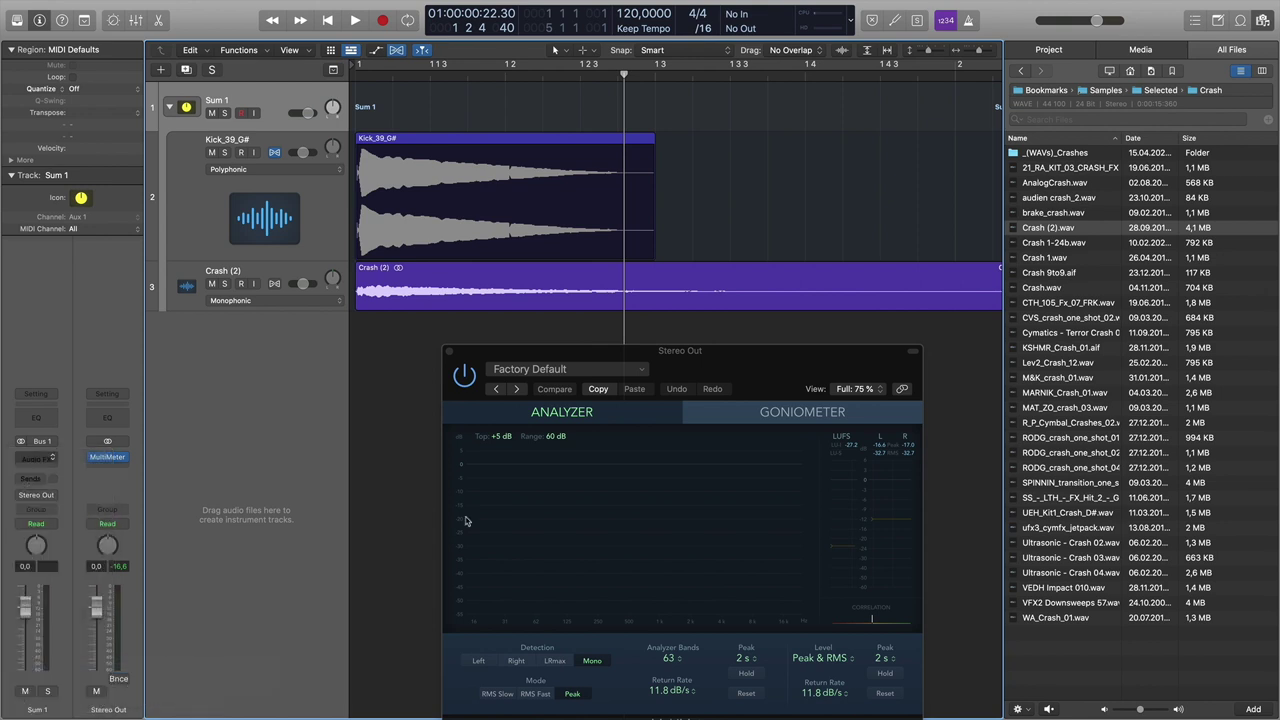
pyautogui.moveTo(752, 184); pyautogui.dragTo(352, 120)
pyautogui.moveTo(705, 365); pyautogui.dragTo(914, 335)
pyautogui.click(658, 323)
pyautogui.moveTo(160, 97); pyautogui.dragTo(470, 103)
# - Load the 80s Golden Gate preset and step through to Cavernous, then play back
pyautogui.click(461, 125)
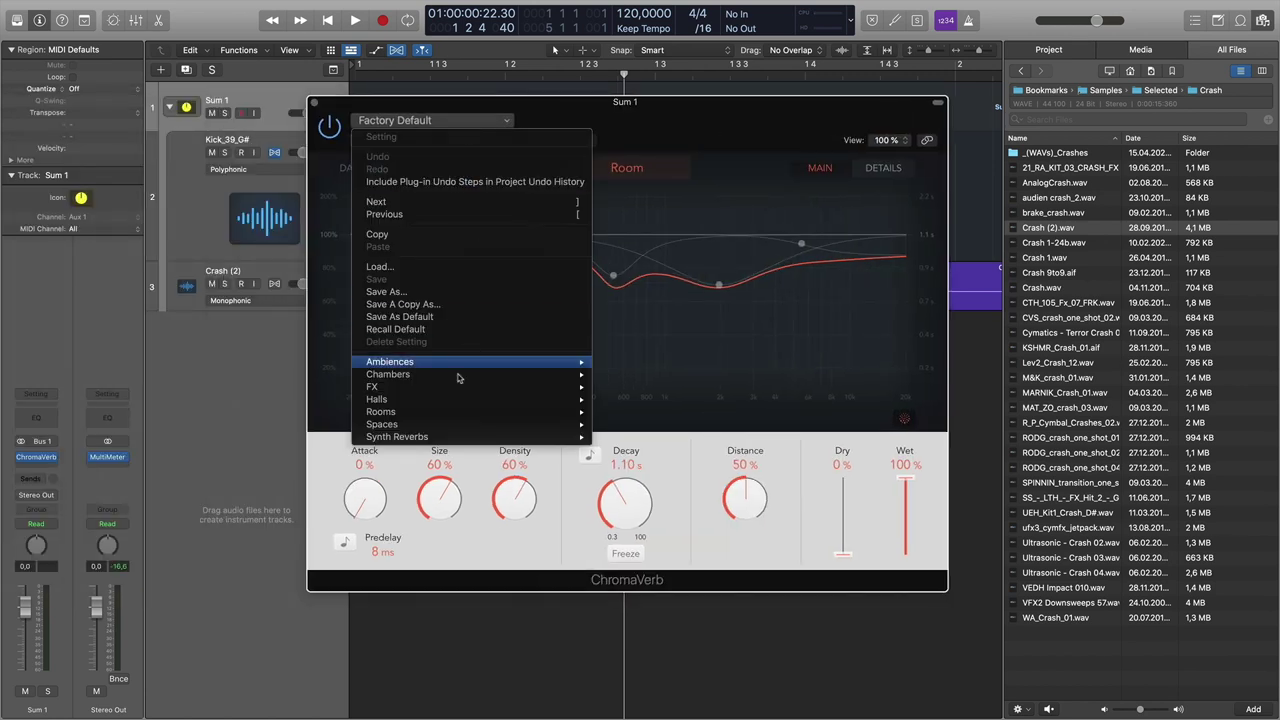
pyautogui.moveTo(461, 427)
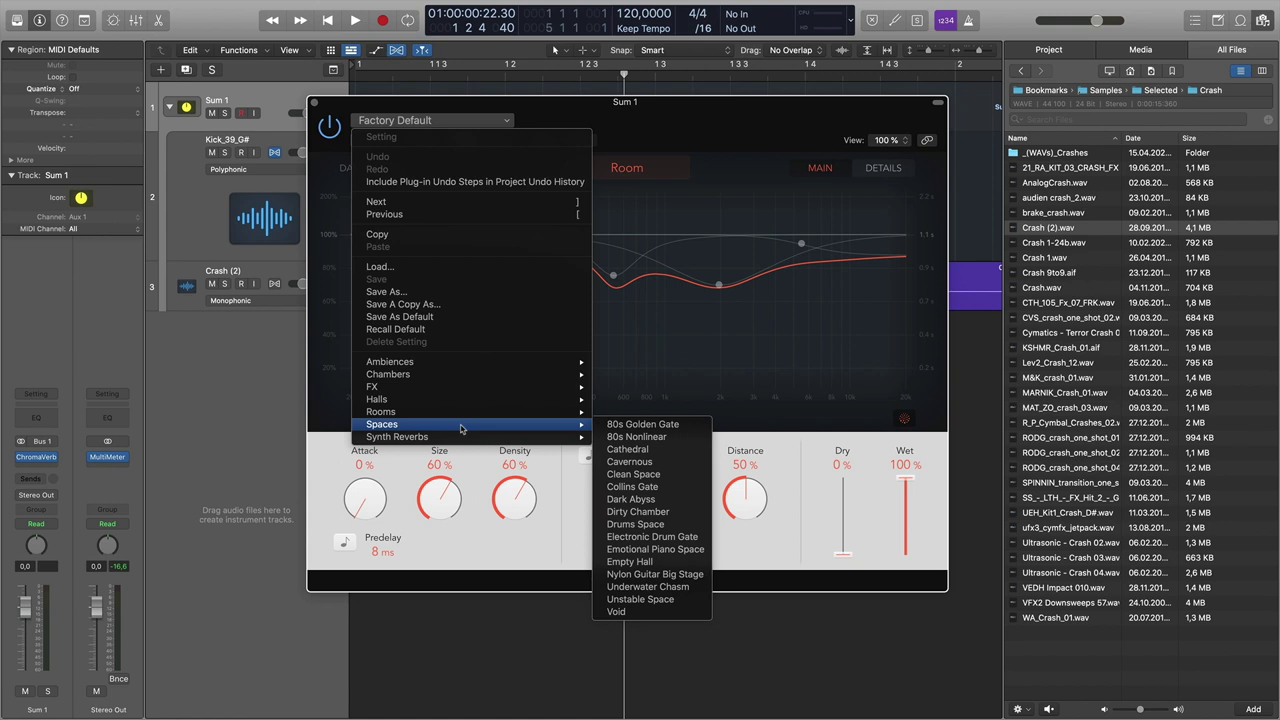
pyautogui.click(669, 426)
pyautogui.click(384, 140)
pyautogui.click(384, 140)
pyautogui.click(384, 140)
pyautogui.click(384, 140)
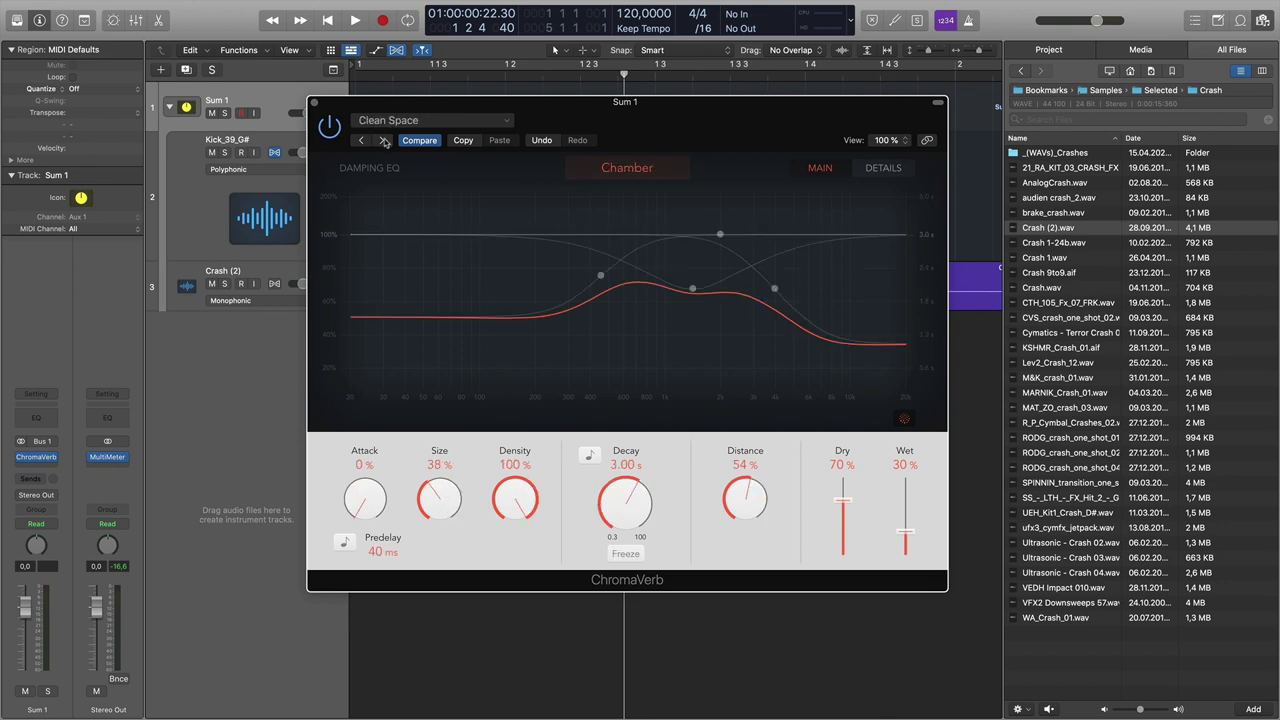
pyautogui.click(364, 141)
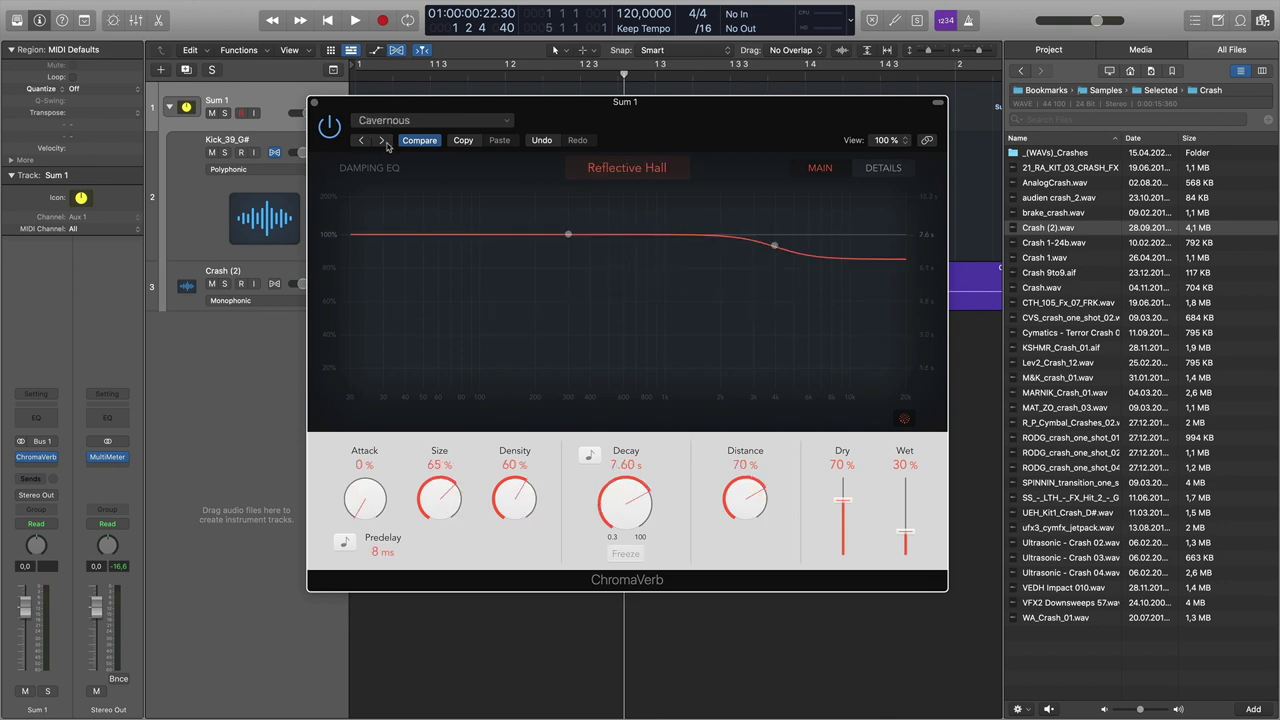
pyautogui.press('space')
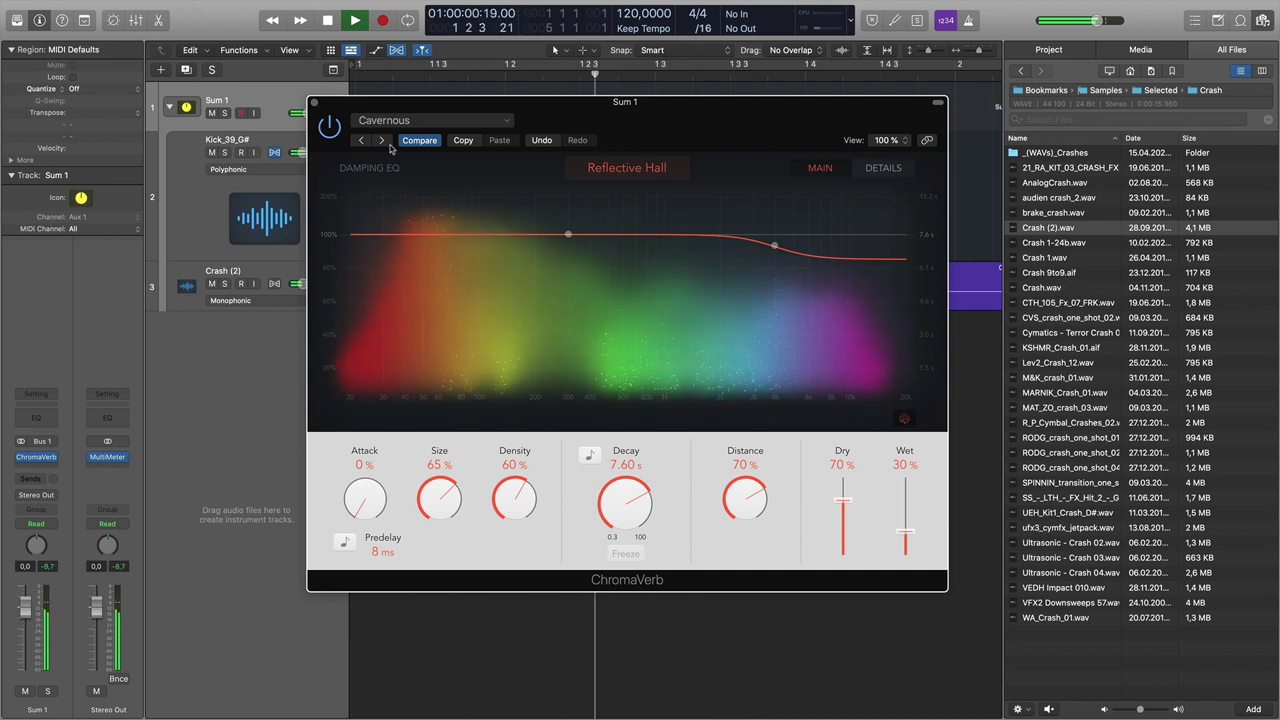
# - Cut the reverb's low end, raise Dry to 100% and lower Wet to 50%
pyautogui.press('space')
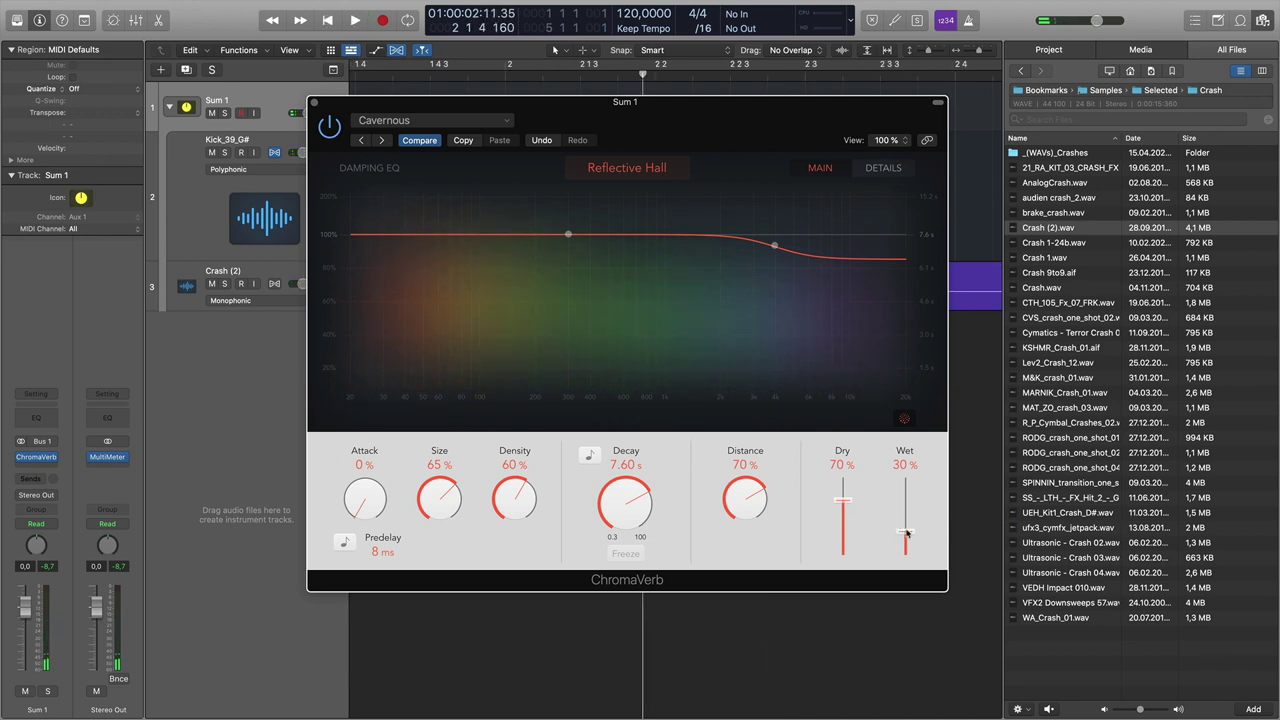
pyautogui.moveTo(556, 240); pyautogui.dragTo(510, 396)
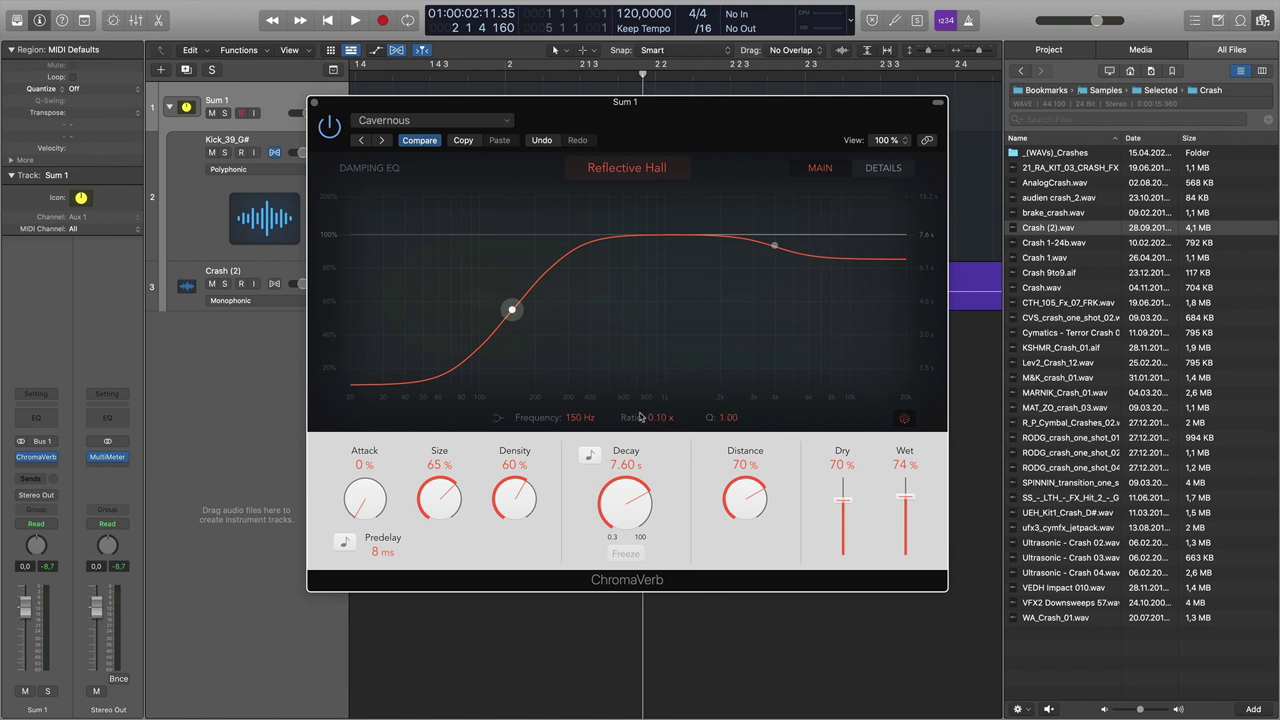
pyautogui.press('space')
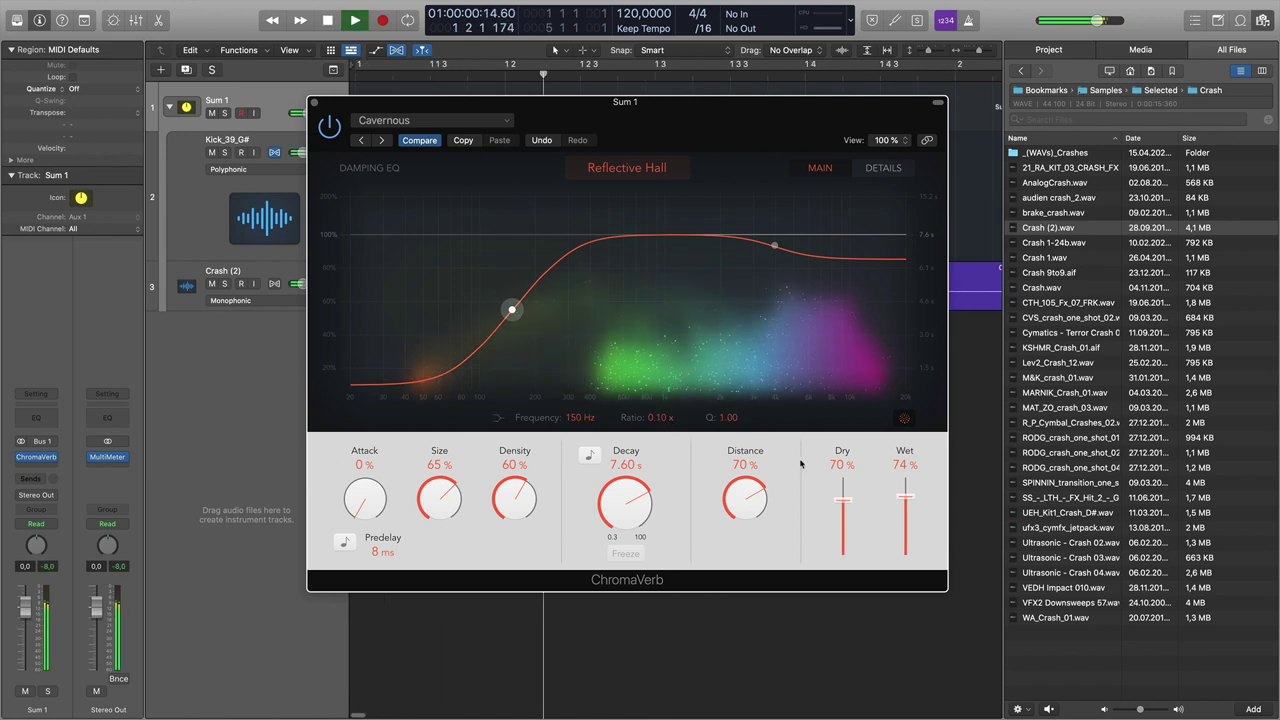
pyautogui.moveTo(843, 500); pyautogui.dragTo(852, 458)
pyautogui.moveTo(905, 493); pyautogui.dragTo(906, 518)
# - Lower the ChromaVerb Wet level to about 31% while listening, then close its window
pyautogui.press('space')
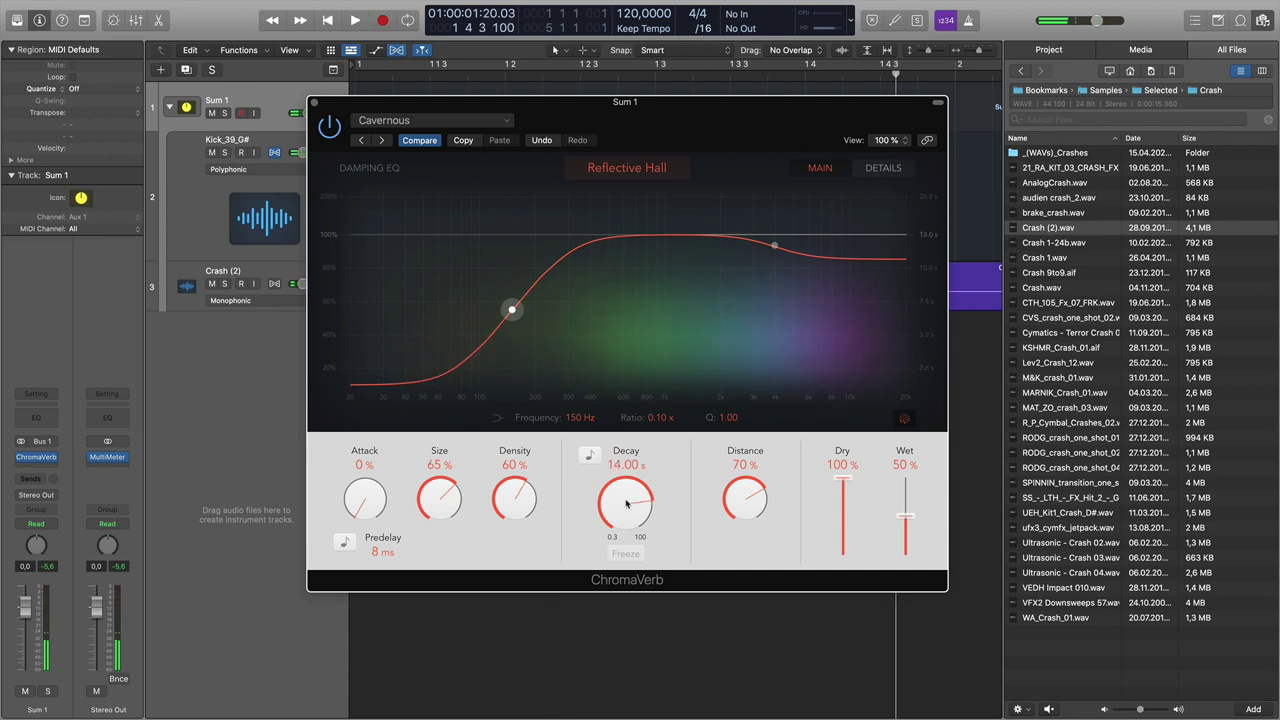
pyautogui.press('space')
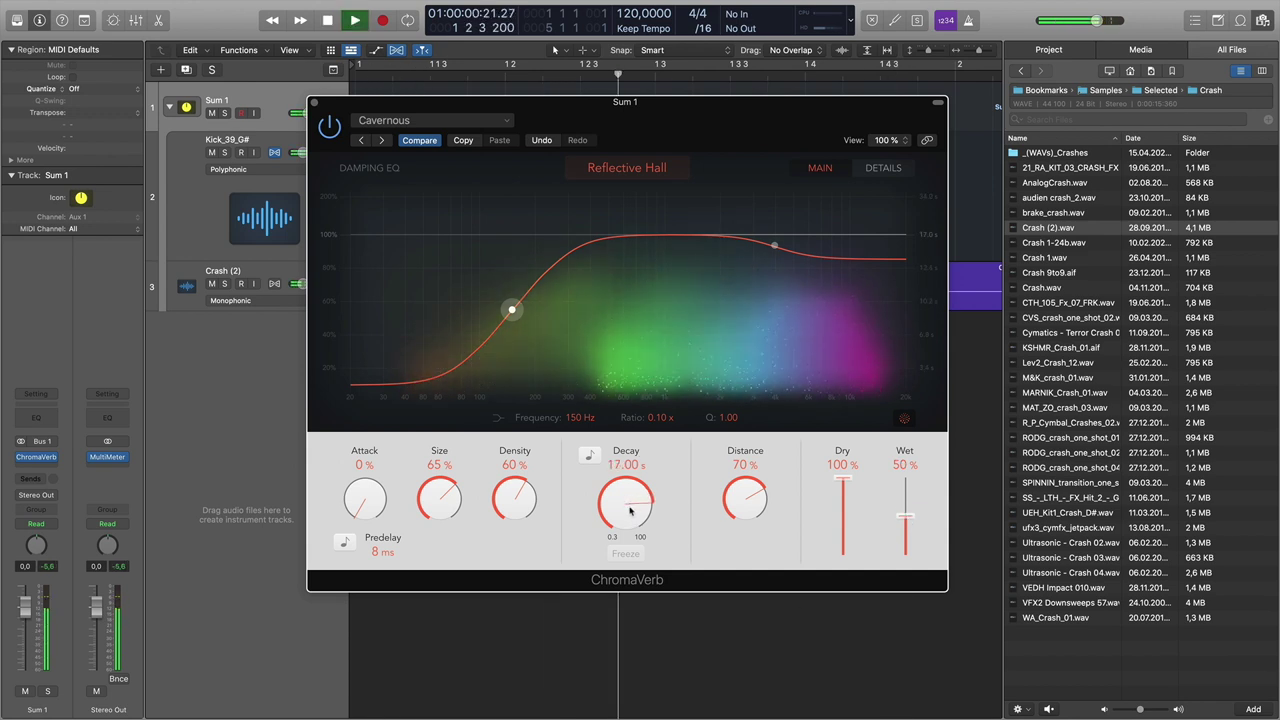
pyautogui.moveTo(905, 517); pyautogui.dragTo(904, 535)
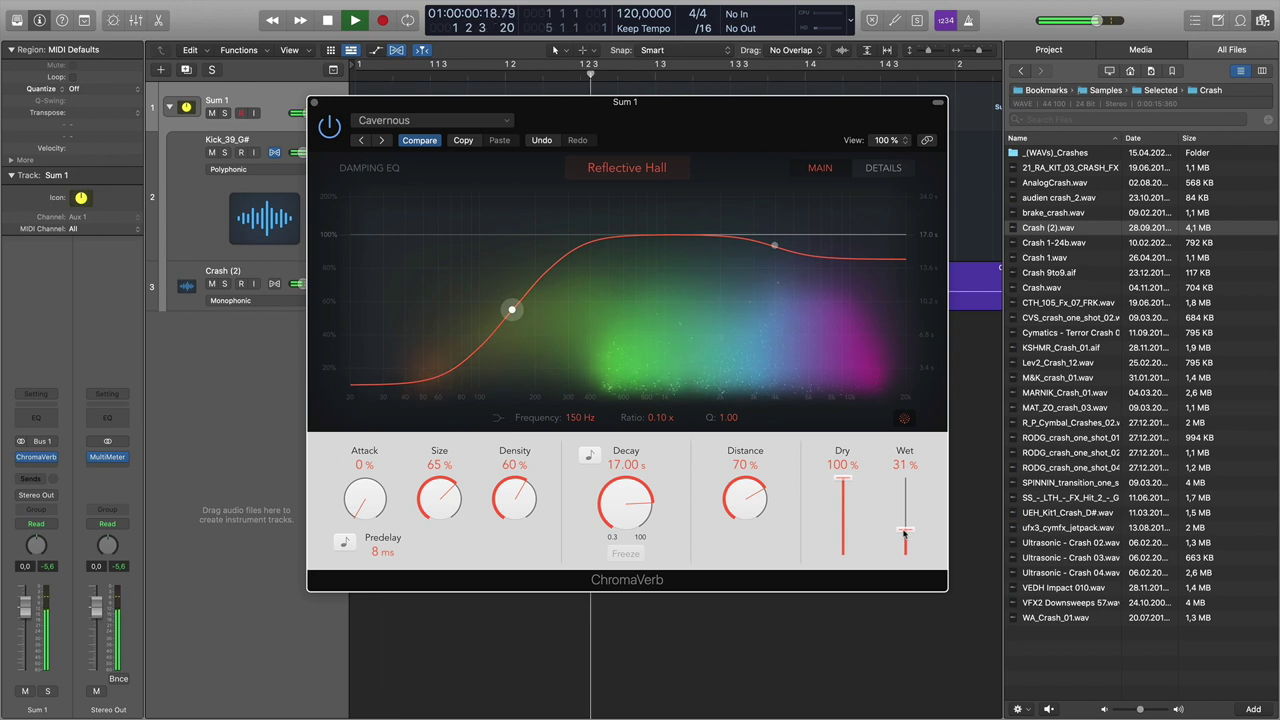
pyautogui.press('space')
pyautogui.press('space')
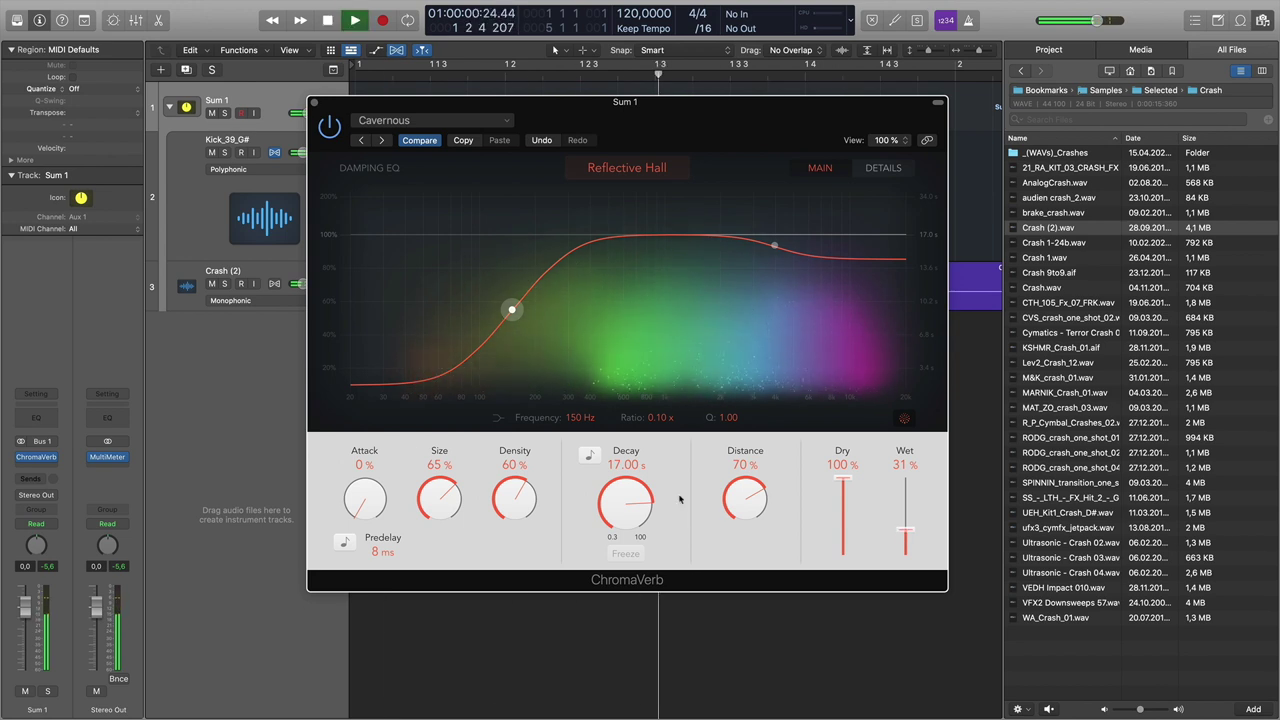
pyautogui.press('space')
pyautogui.click(314, 102)
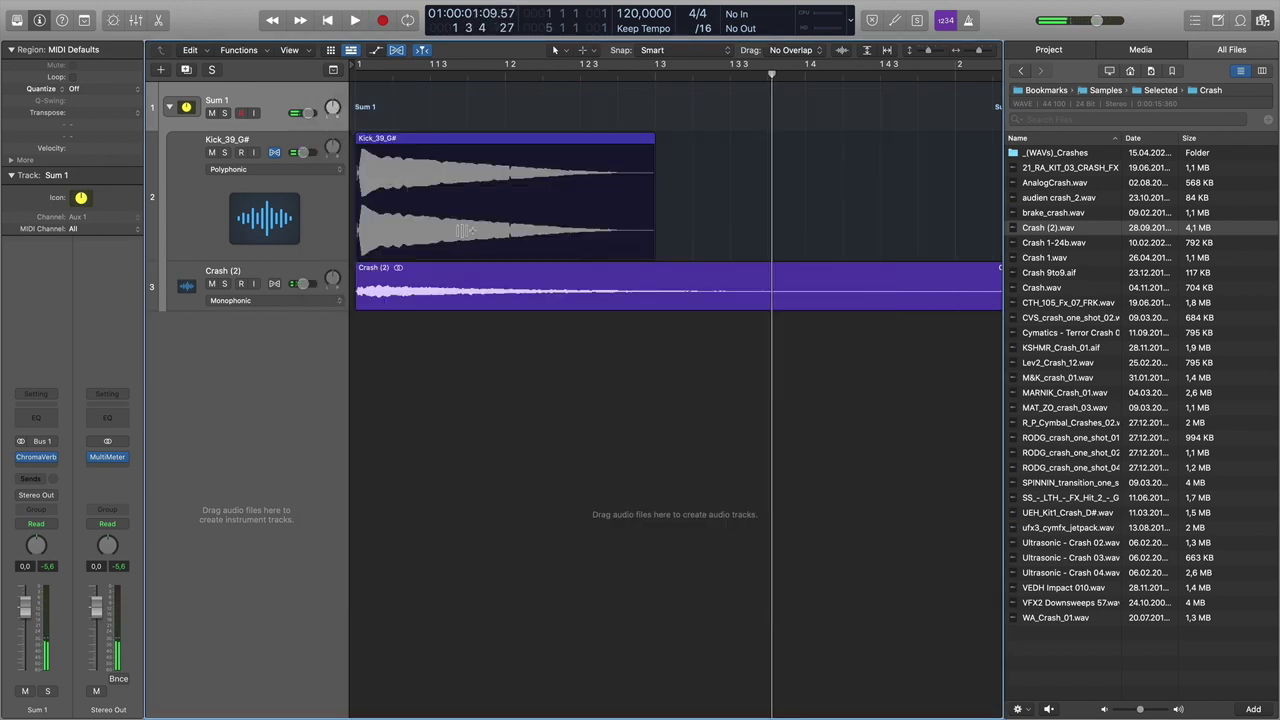
# - With Crash (2) selected and playing, set Sum 1's ChromaVerb decay to 6.10 s, then close it
pyautogui.scroll(-5, 465, 231)
pyautogui.press('space')
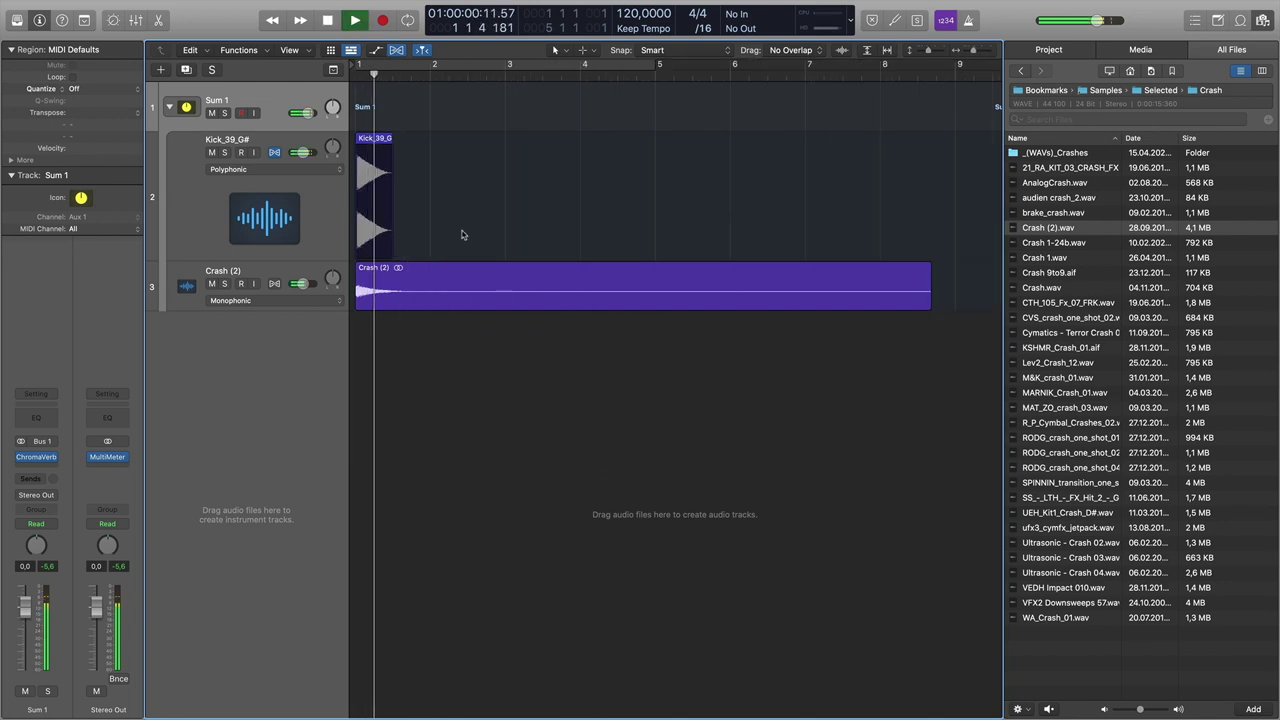
pyautogui.click(250, 276)
pyautogui.press('space')
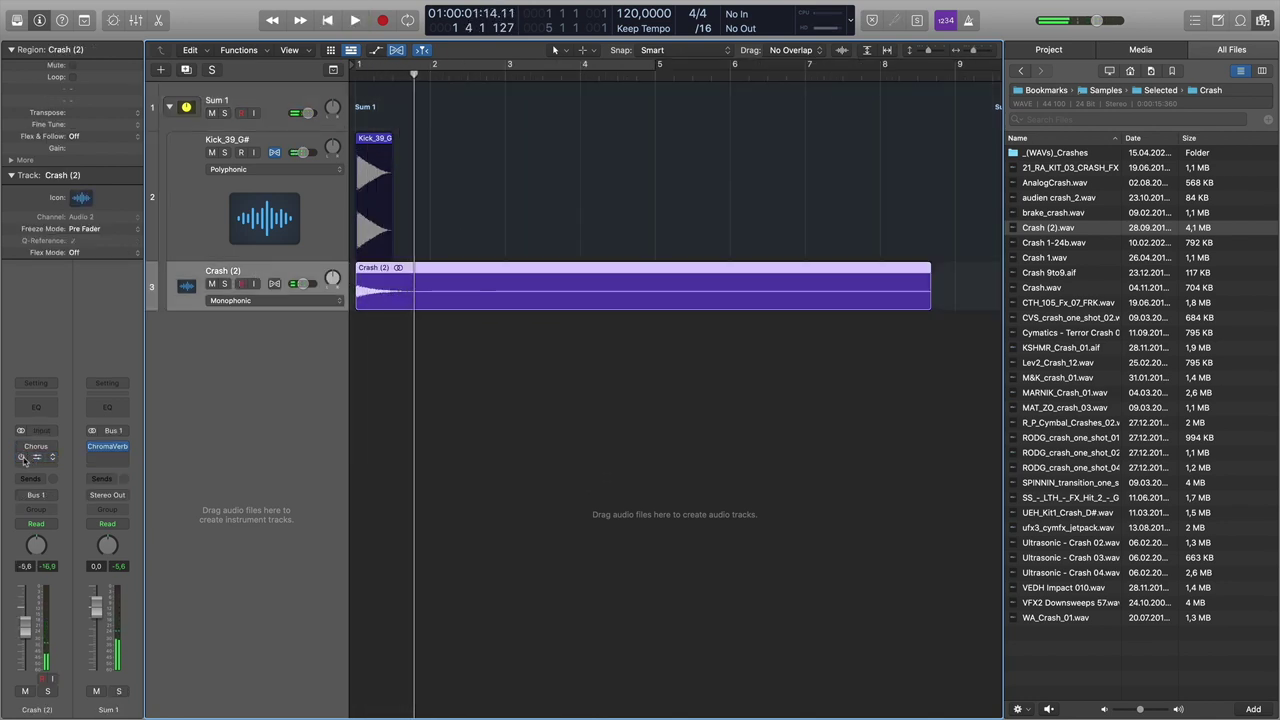
pyautogui.press('space')
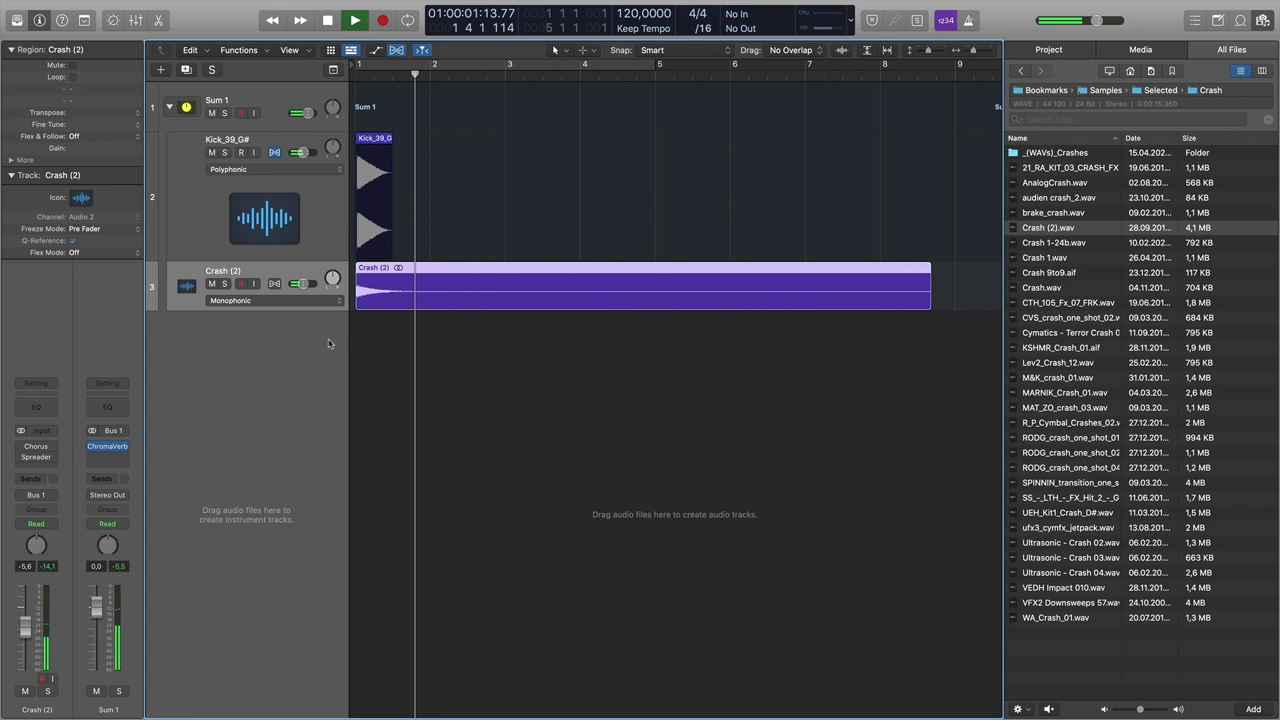
pyautogui.click(107, 446)
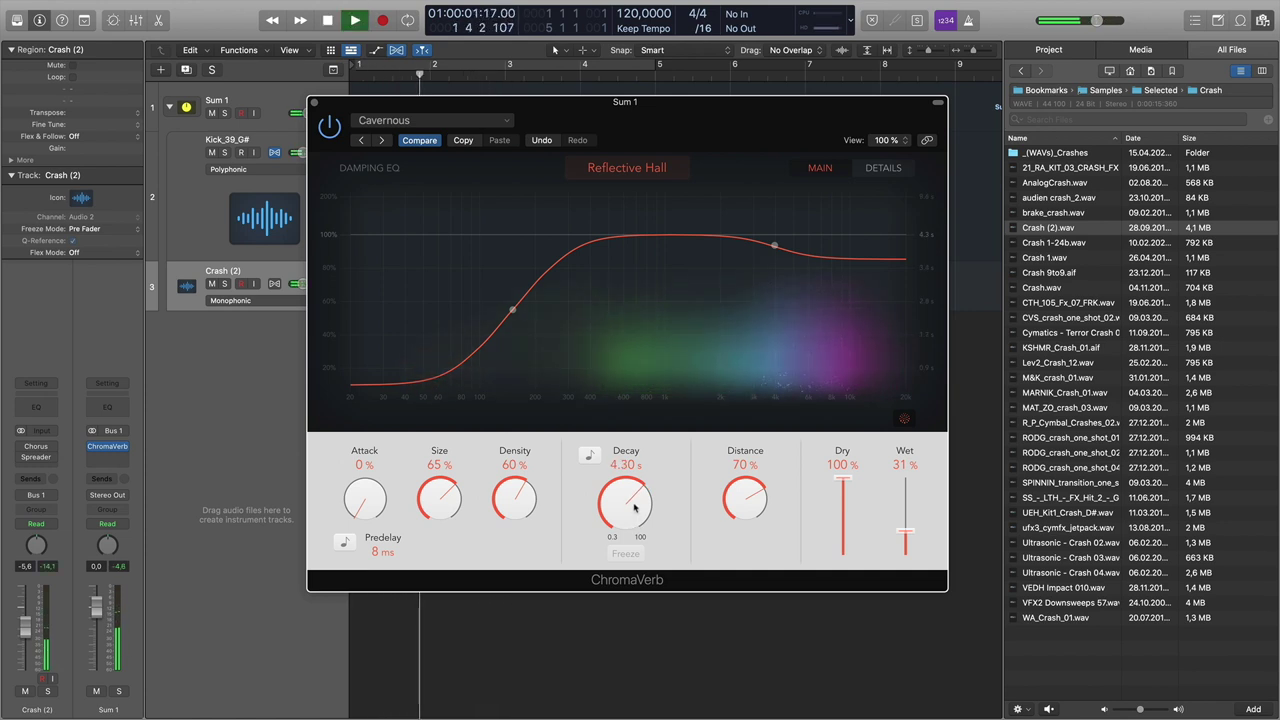
pyautogui.moveTo(635, 507); pyautogui.dragTo(635, 497)
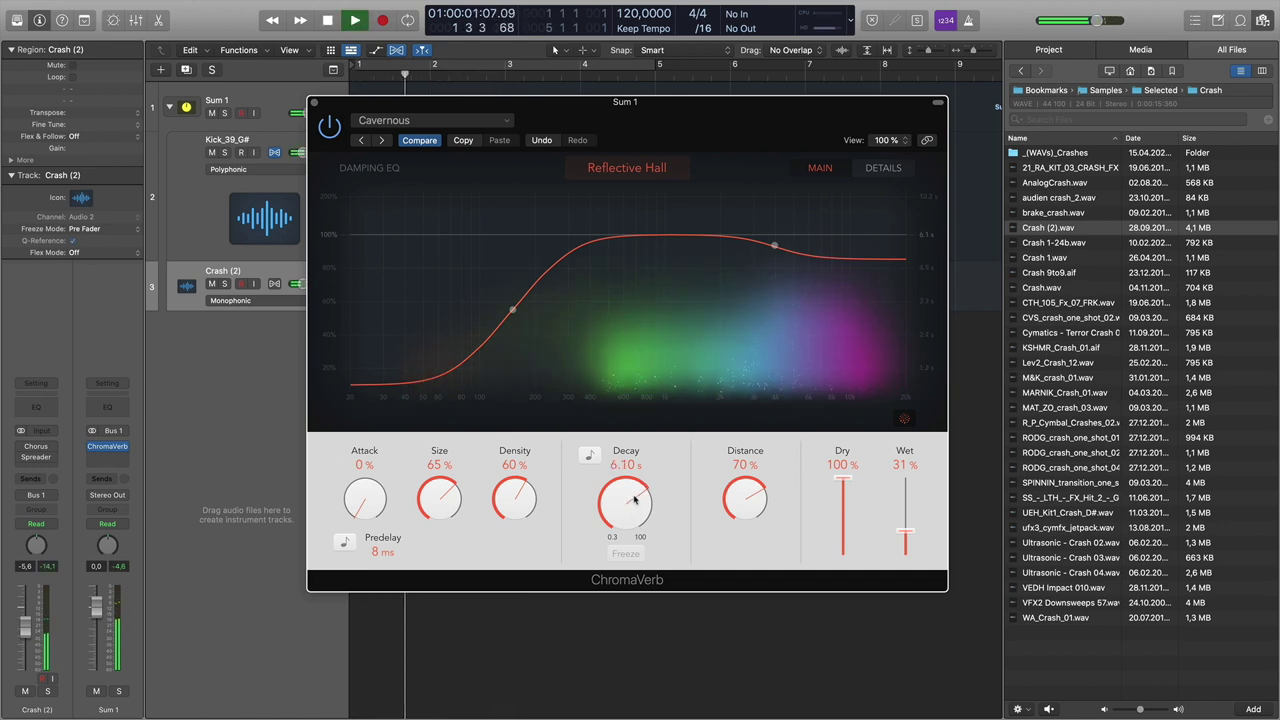
pyautogui.press('space')
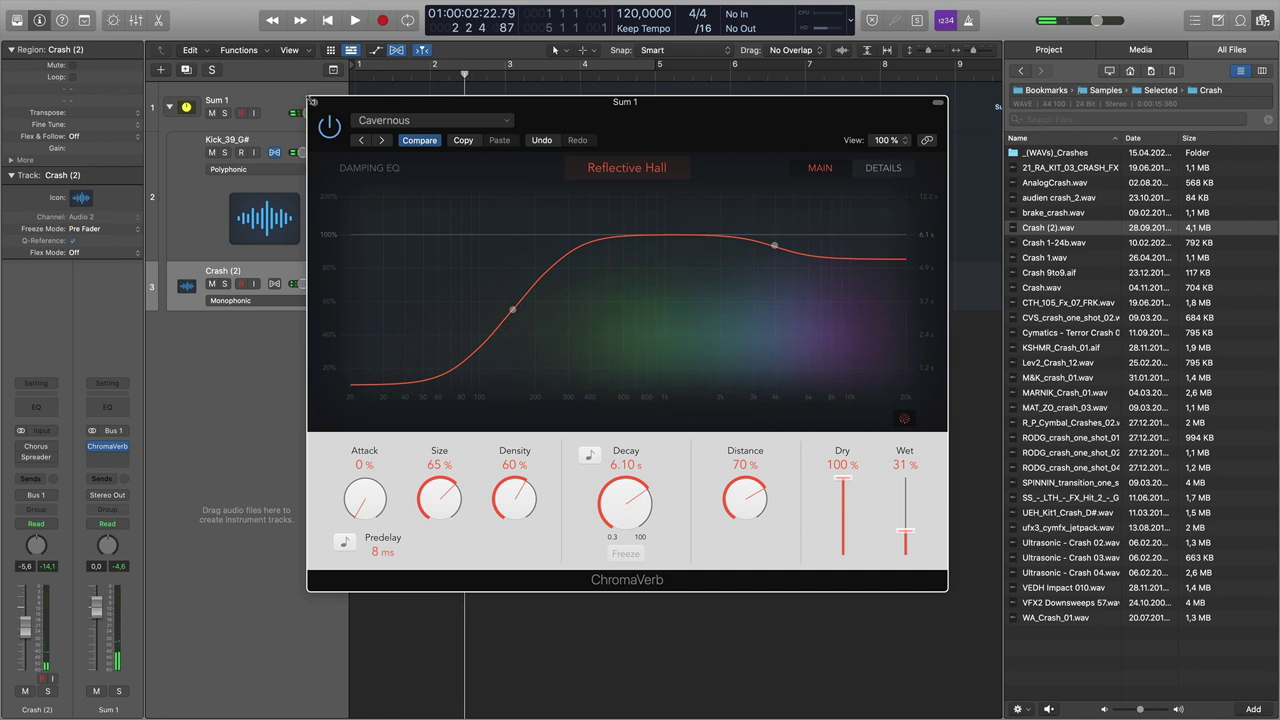
pyautogui.click(311, 101)
# - Add a stereo Channel EQ to Kick_39_G# with its low-pass band at 770 Hz, 24 dB/Oct
pyautogui.click(269, 160)
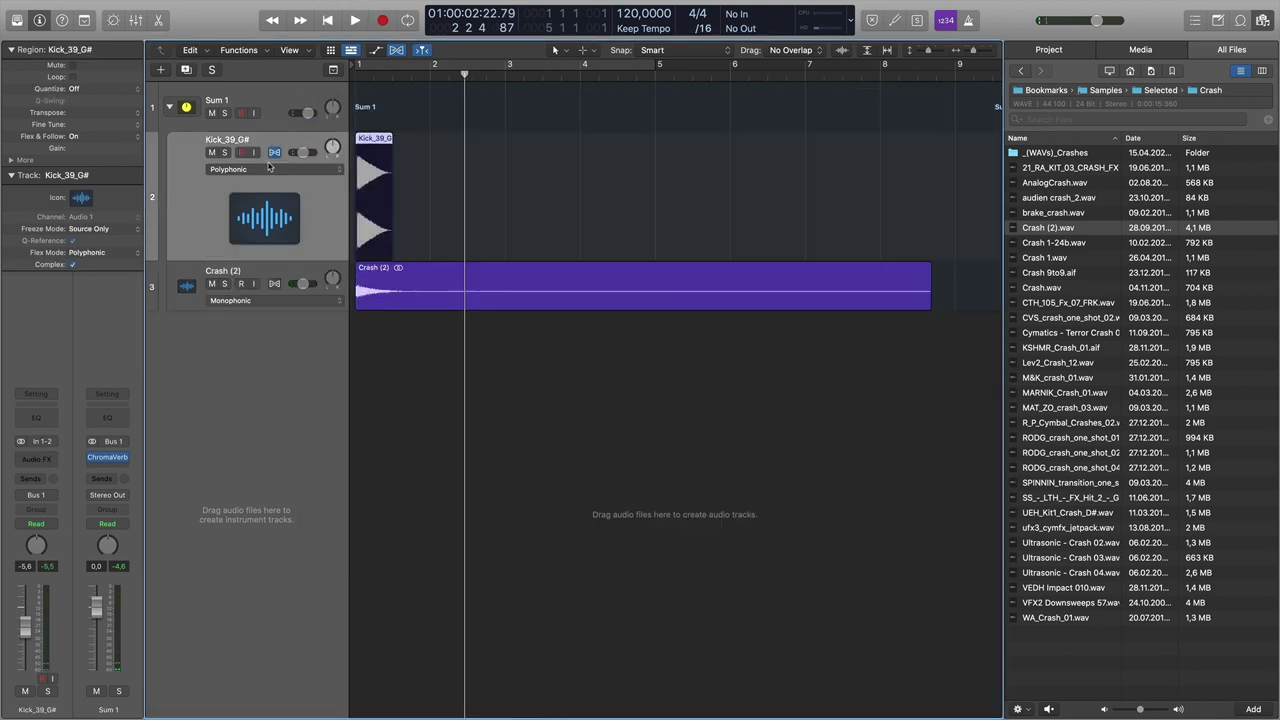
pyautogui.click(54, 459)
pyautogui.moveTo(66, 525)
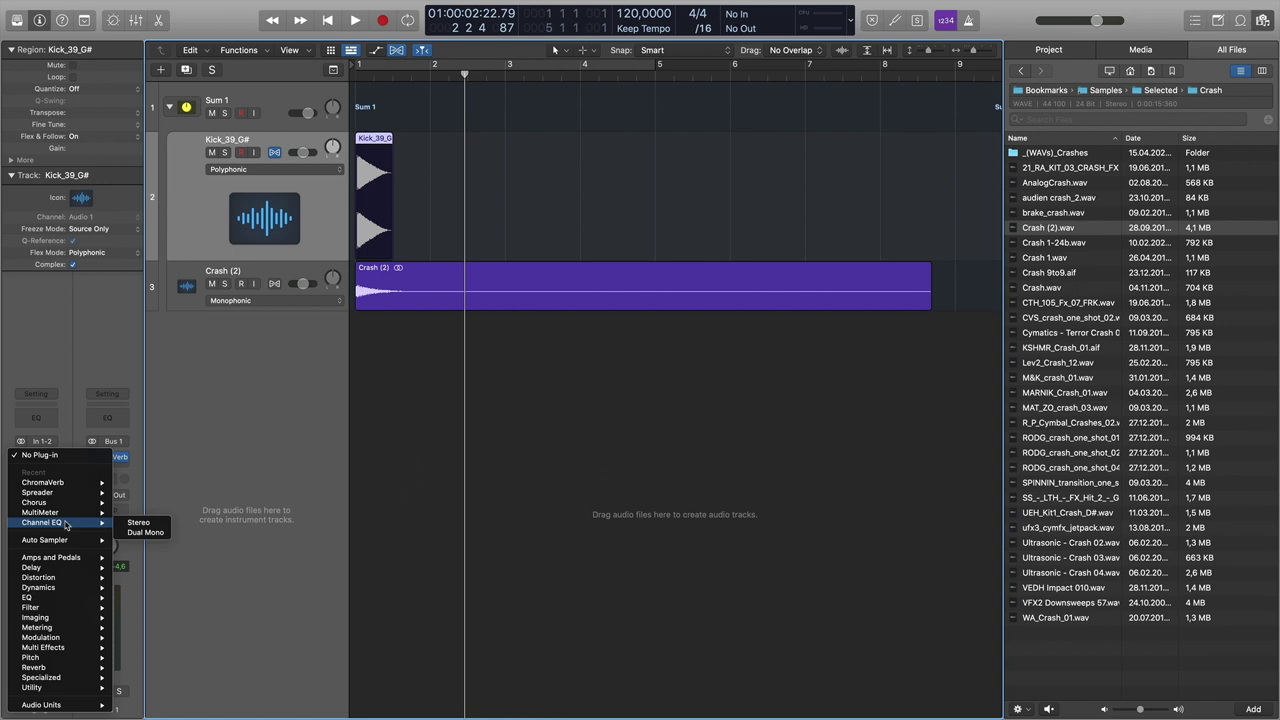
pyautogui.click(139, 523)
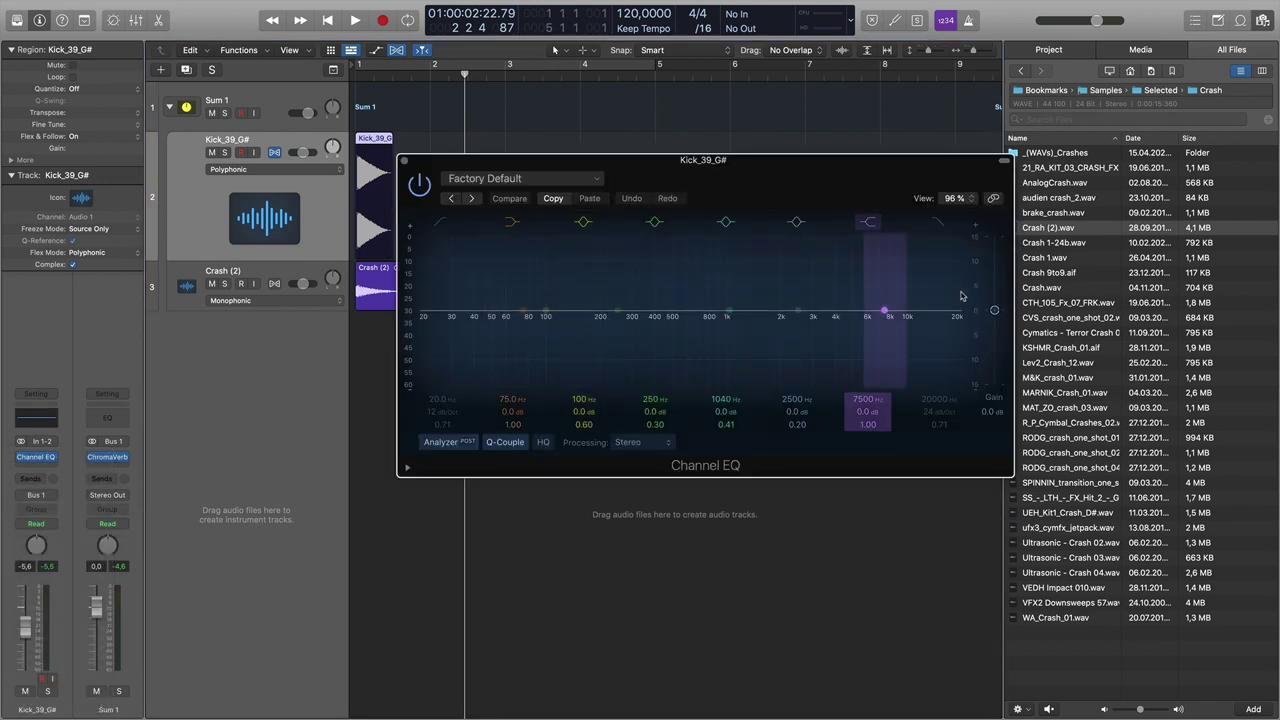
pyautogui.click(939, 224)
pyautogui.moveTo(955, 322); pyautogui.dragTo(708, 335)
pyautogui.press('space')
# - Close the Channel EQ and lengthen the kick region to about bar 2
pyautogui.press('space')
pyautogui.click(402, 161)
pyautogui.moveTo(391, 157); pyautogui.dragTo(428, 158)
pyautogui.press('space')
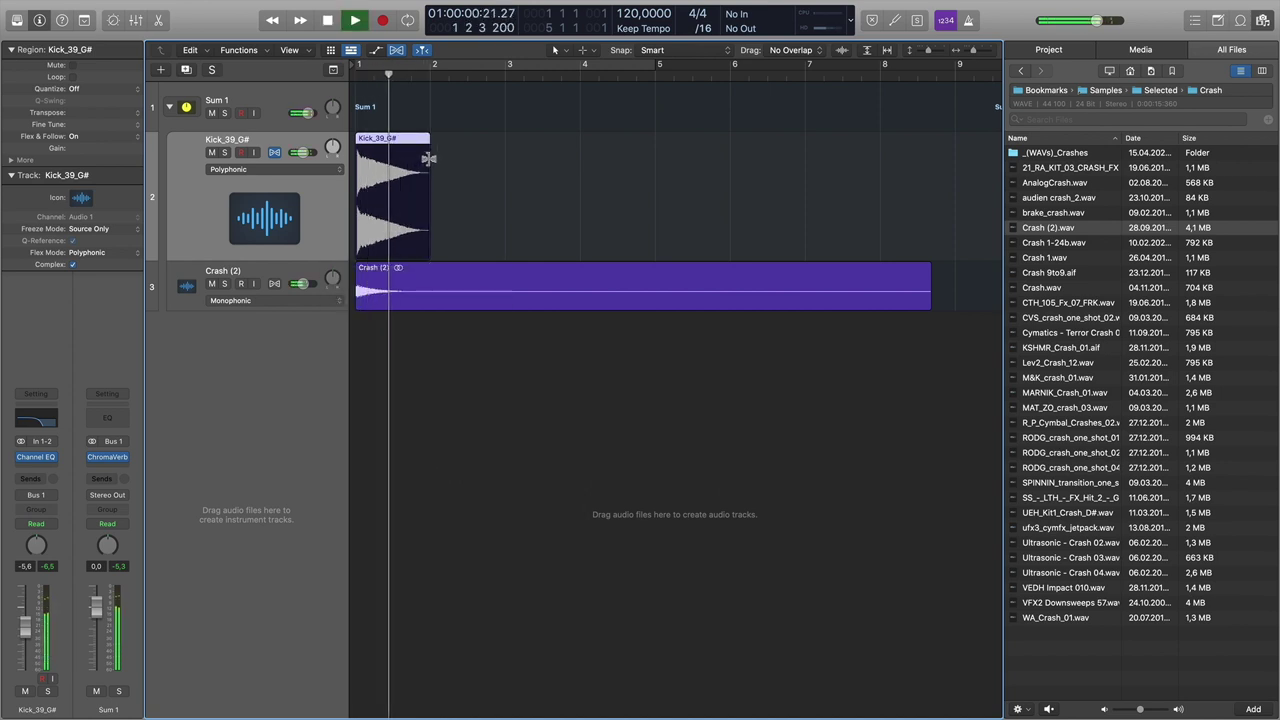
pyautogui.press('space')
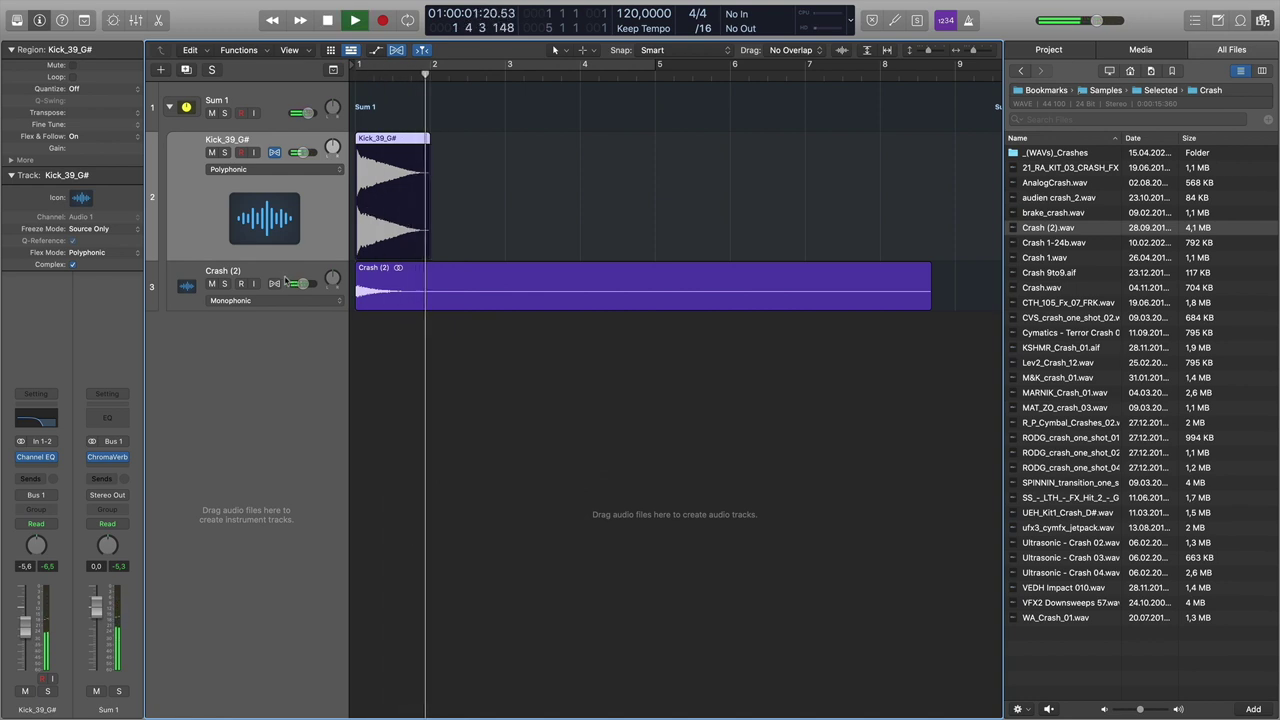
# - Lower the Crash (2) track volume to about -9.6 dB, play back, then select the kick track
pyautogui.click(285, 281)
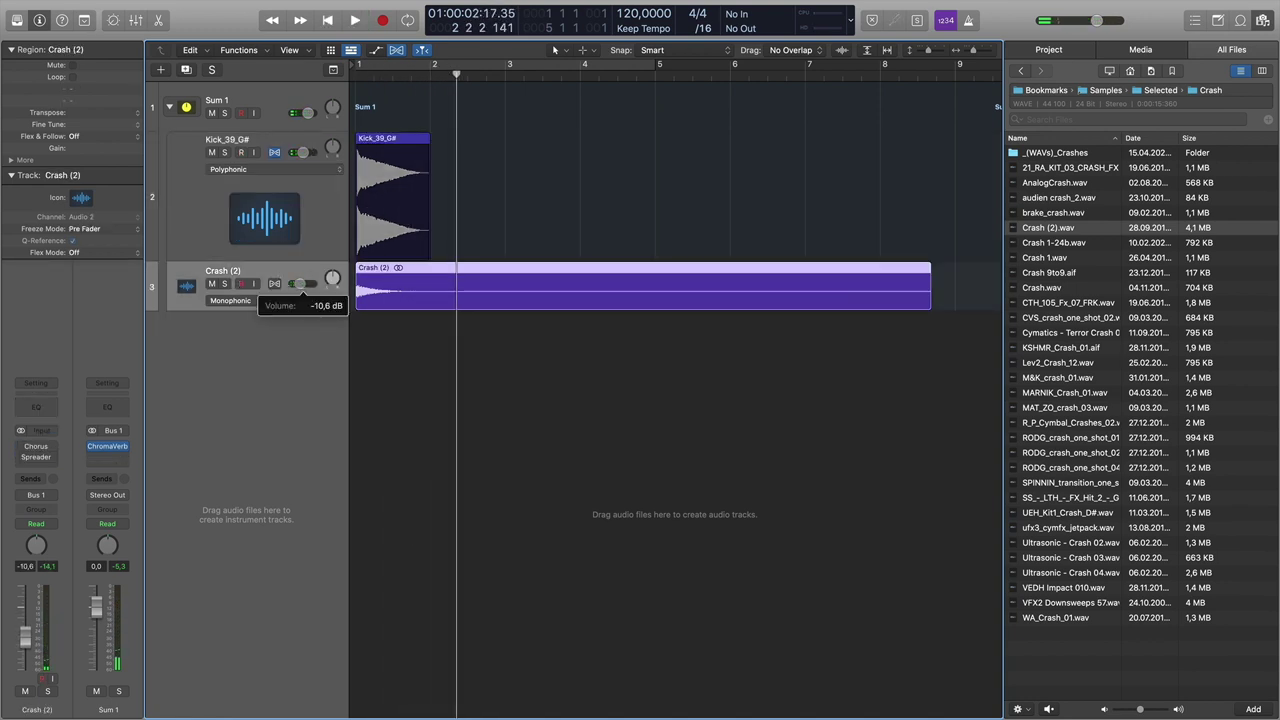
pyautogui.press('space')
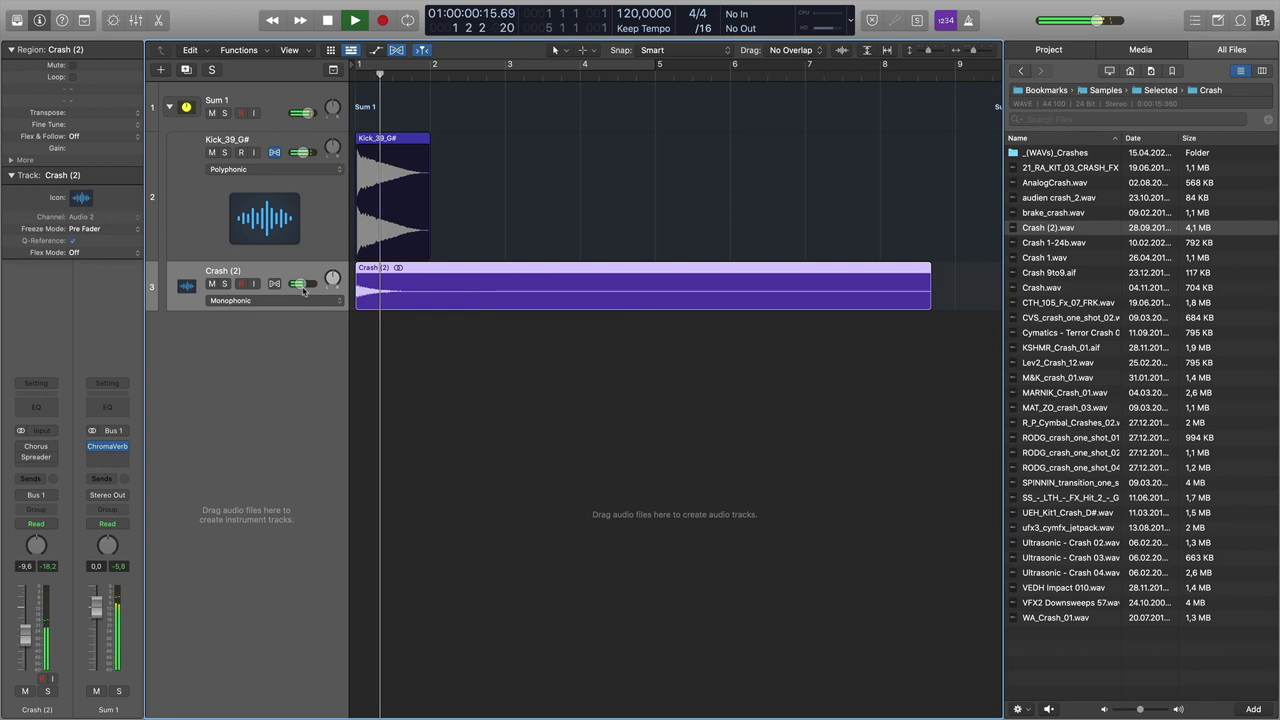
pyautogui.click(329, 214)
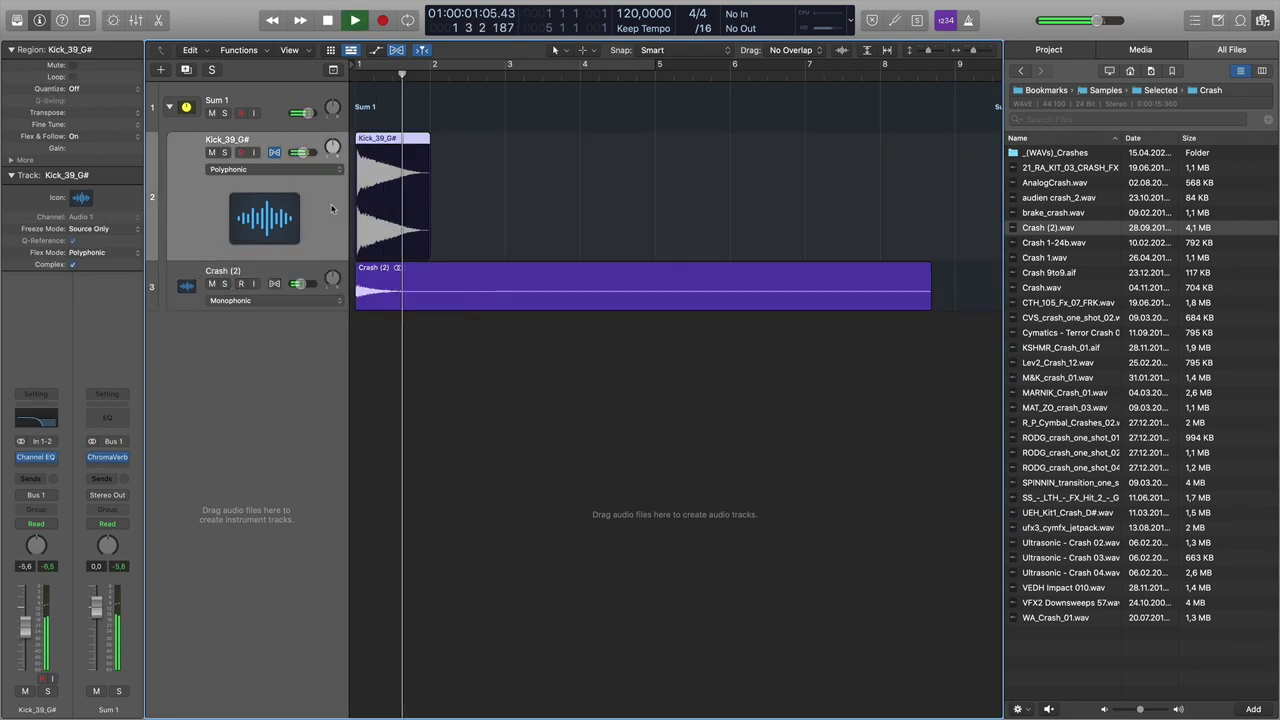
# - Lower the kick's Channel EQ low-pass cutoff to around 356 Hz while listening
pyautogui.press('space')
pyautogui.press('space')
pyautogui.click(47, 457)
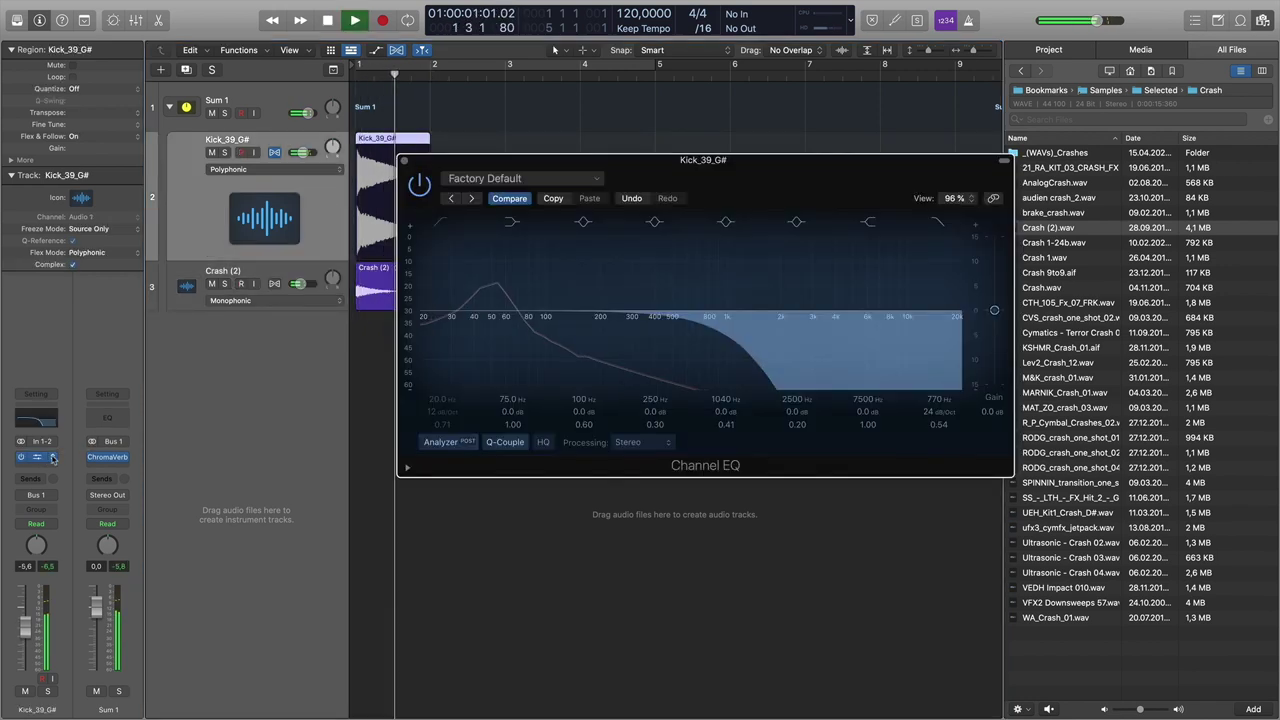
pyautogui.press('space')
pyautogui.moveTo(712, 322); pyautogui.dragTo(647, 326)
pyautogui.press('space')
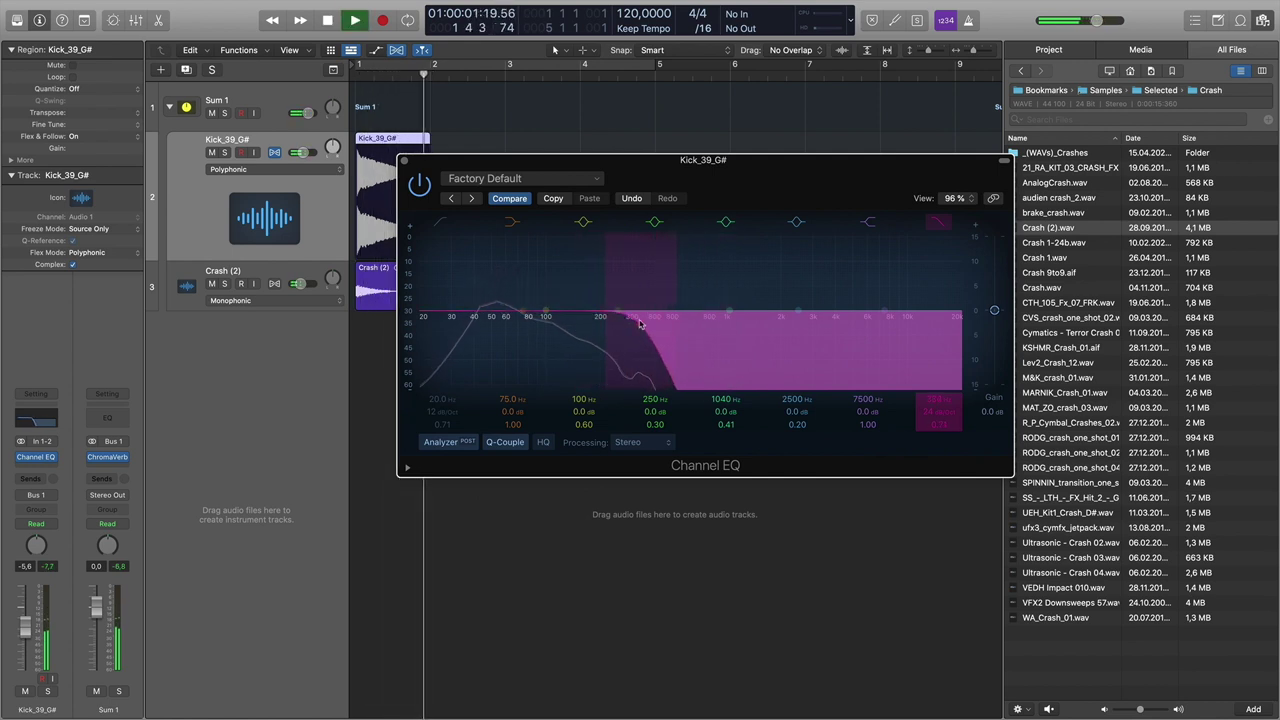
pyautogui.press('space')
pyautogui.press('space')
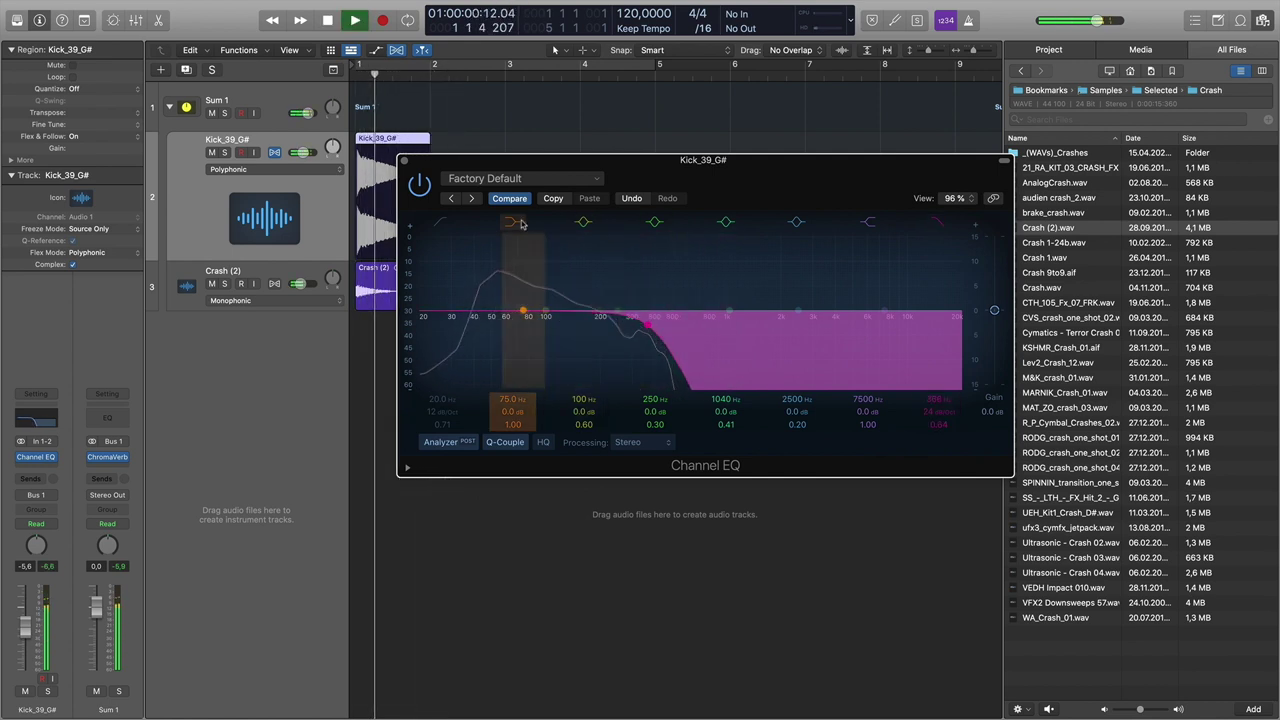
pyautogui.press('super+w')
pyautogui.press('space')
pyautogui.press('space')
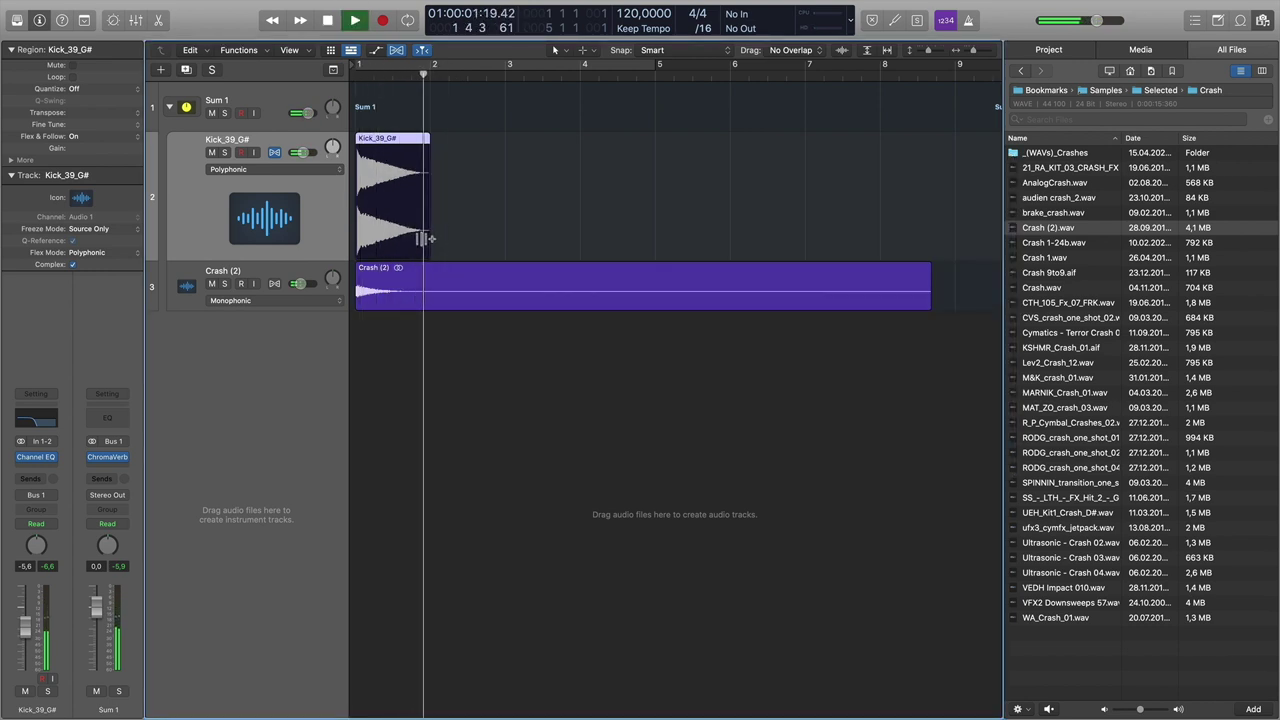
pyautogui.press('space')
pyautogui.press('space')
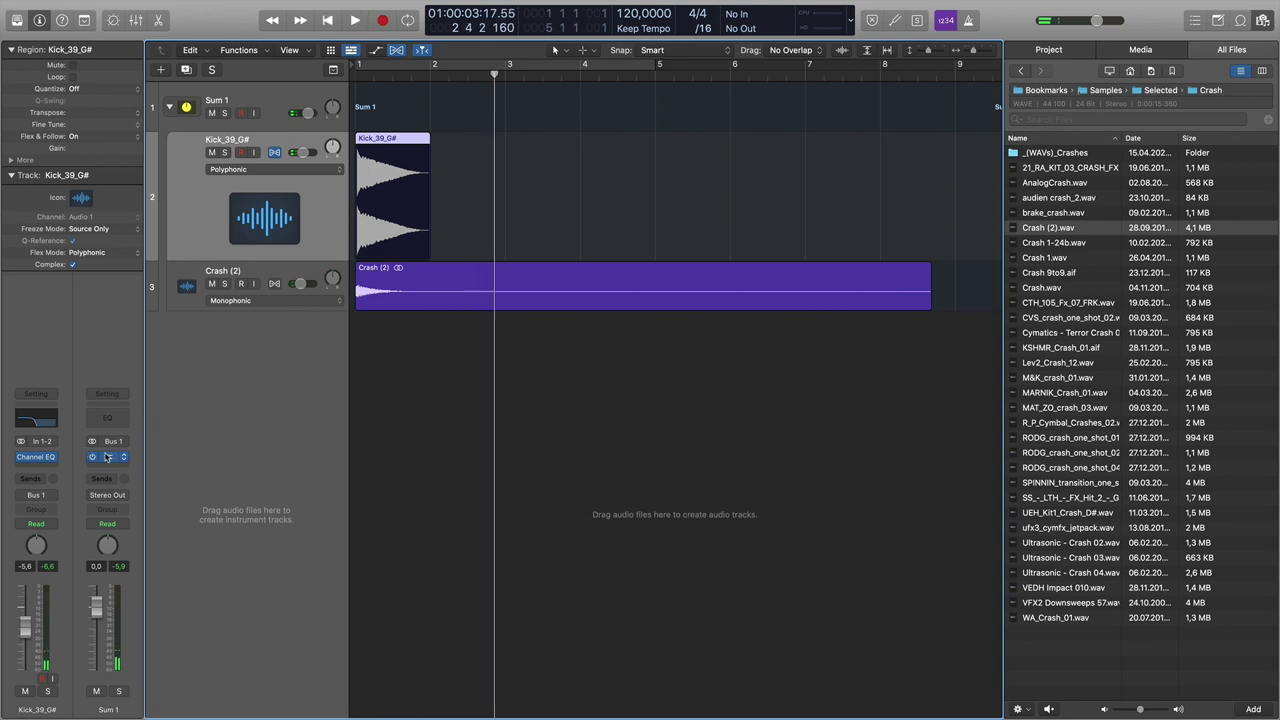
# - Shorten Sum 1's ChromaVerb decay to 3.90 s, then select the Crash (2) region
pyautogui.click(108, 458)
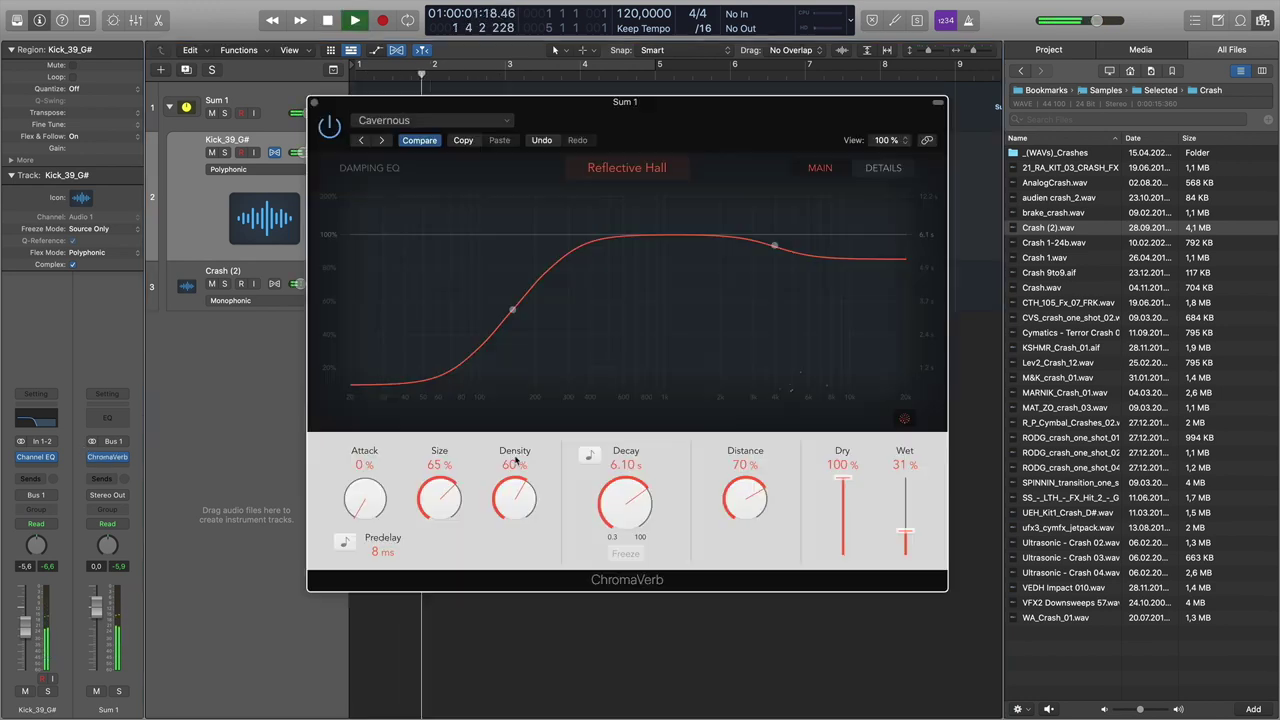
pyautogui.press('space')
pyautogui.press('space')
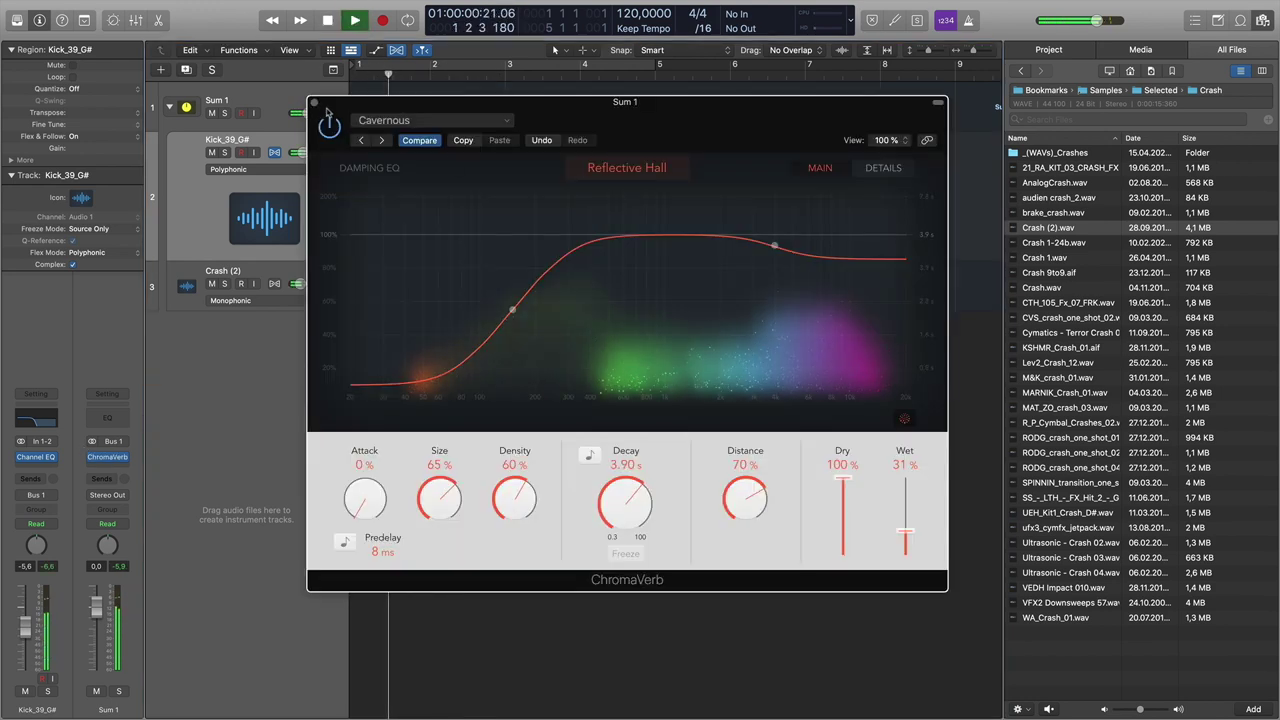
pyautogui.click(314, 102)
pyautogui.press('space')
pyautogui.click(432, 289)
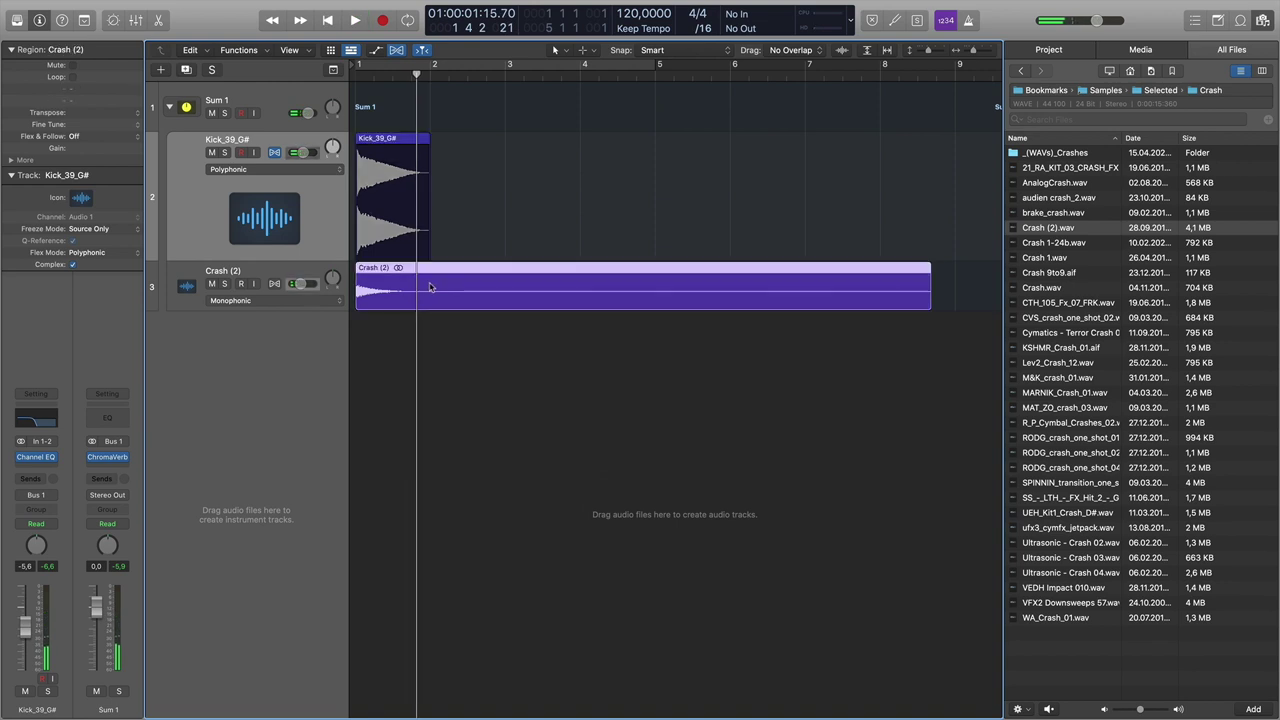
# - Trim the Crash (2) region to end near bar 2 and make its track taller
pyautogui.moveTo(831, 301); pyautogui.dragTo(430, 285)
pyautogui.scroll(5, 429, 277)
pyautogui.hscroll(-5, 495, 345)
pyautogui.moveTo(296, 343); pyautogui.dragTo(296, 411)
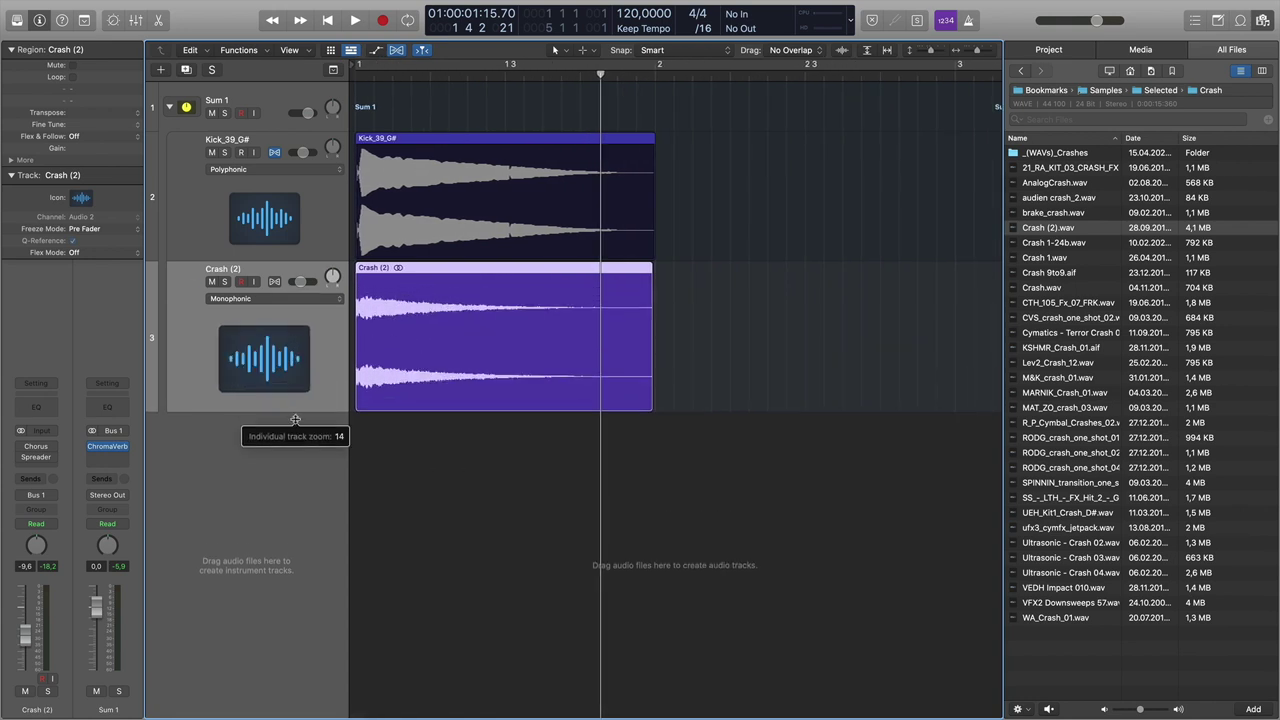
# - Fade out the Crash (2) region across its whole length with the Fade Tool
pyautogui.press('t')
pyautogui.click(582, 488)
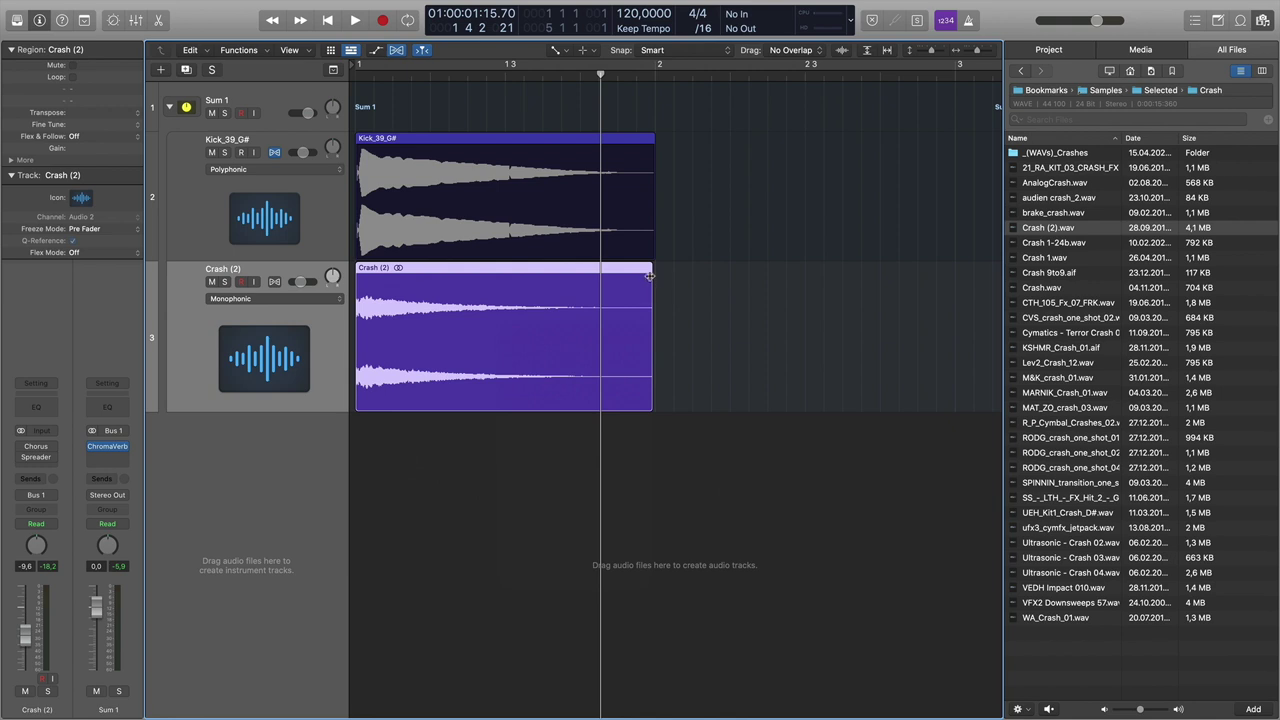
pyautogui.moveTo(635, 277); pyautogui.dragTo(347, 277)
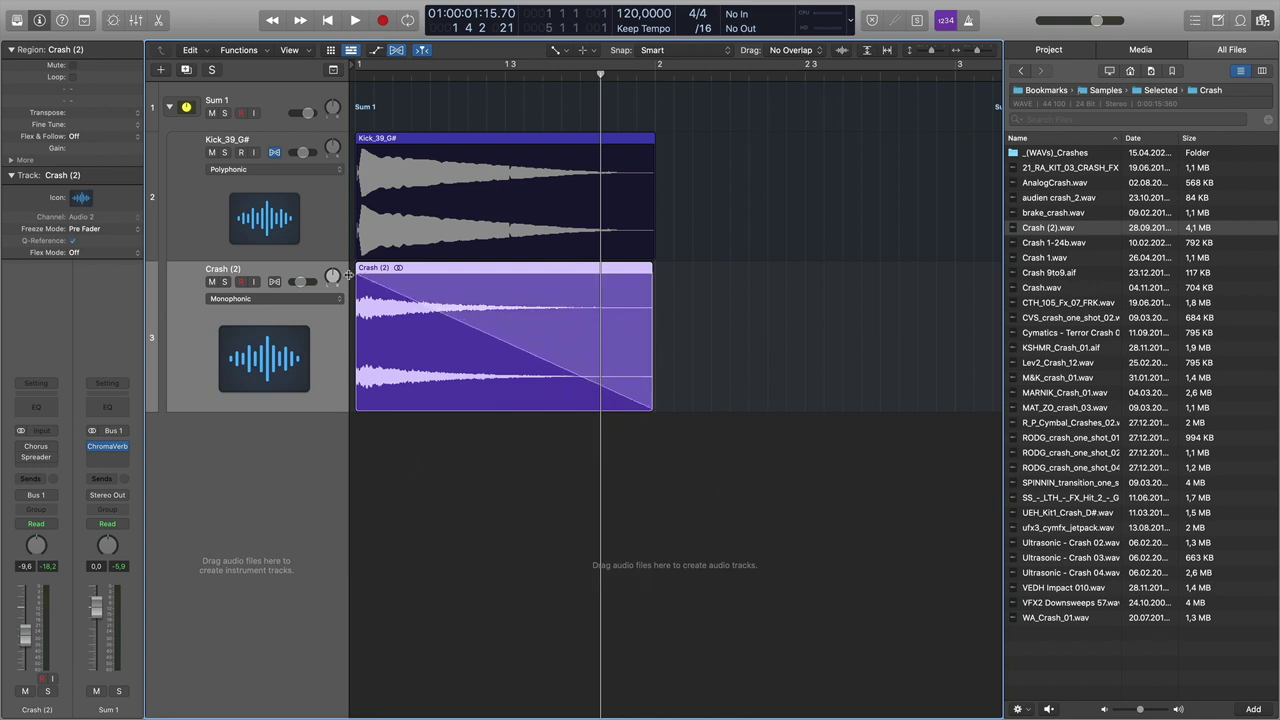
pyautogui.press('Return')
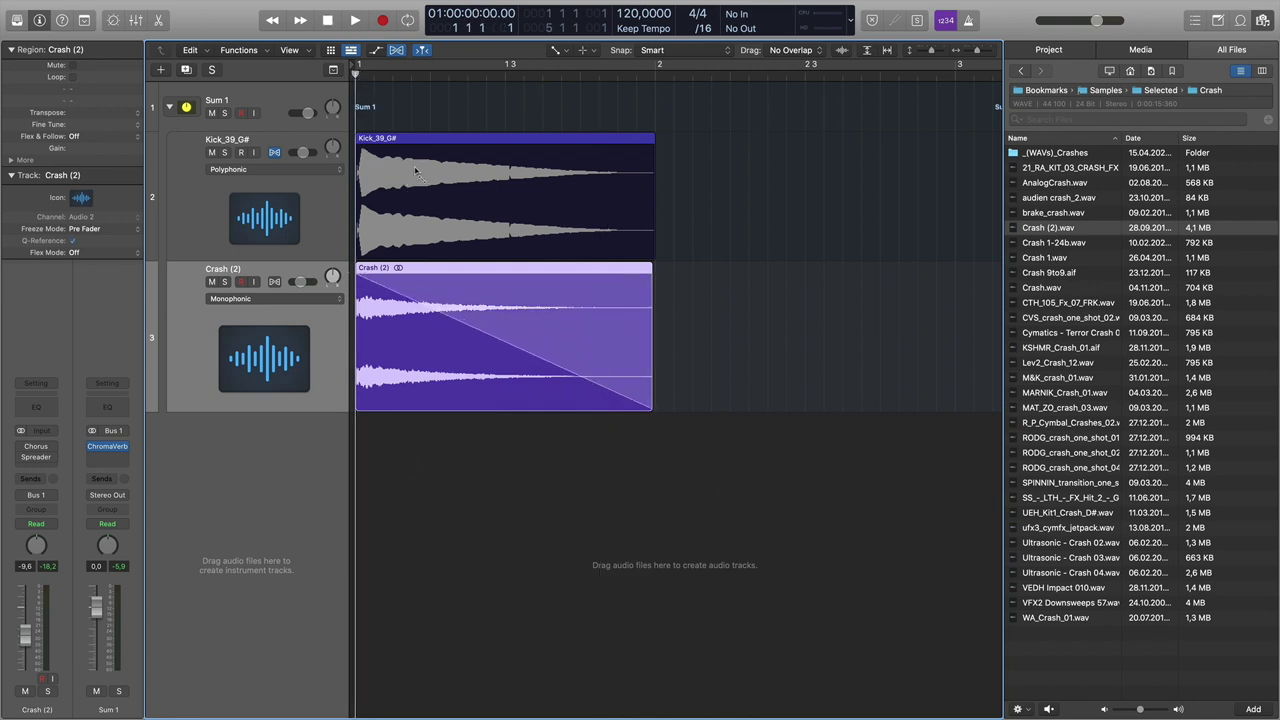
# - Play the faded crash with the kick from the start a few times
pyautogui.press('space')
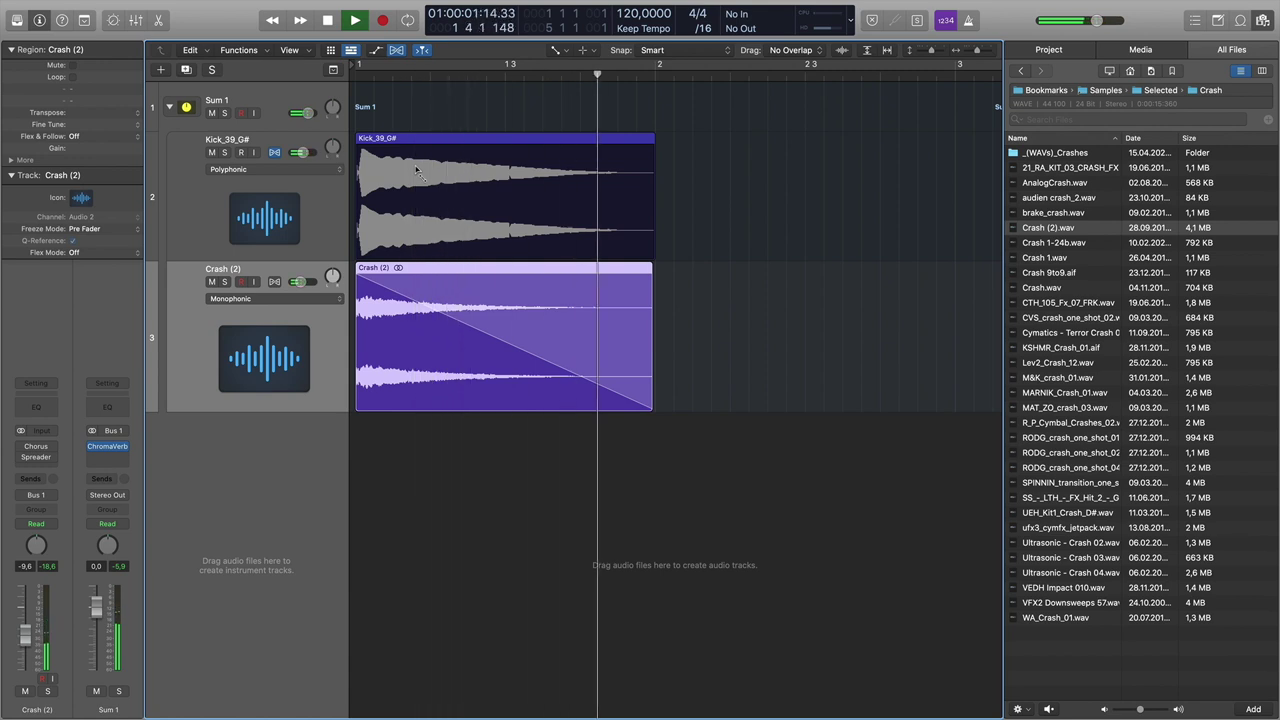
pyautogui.press('Return')
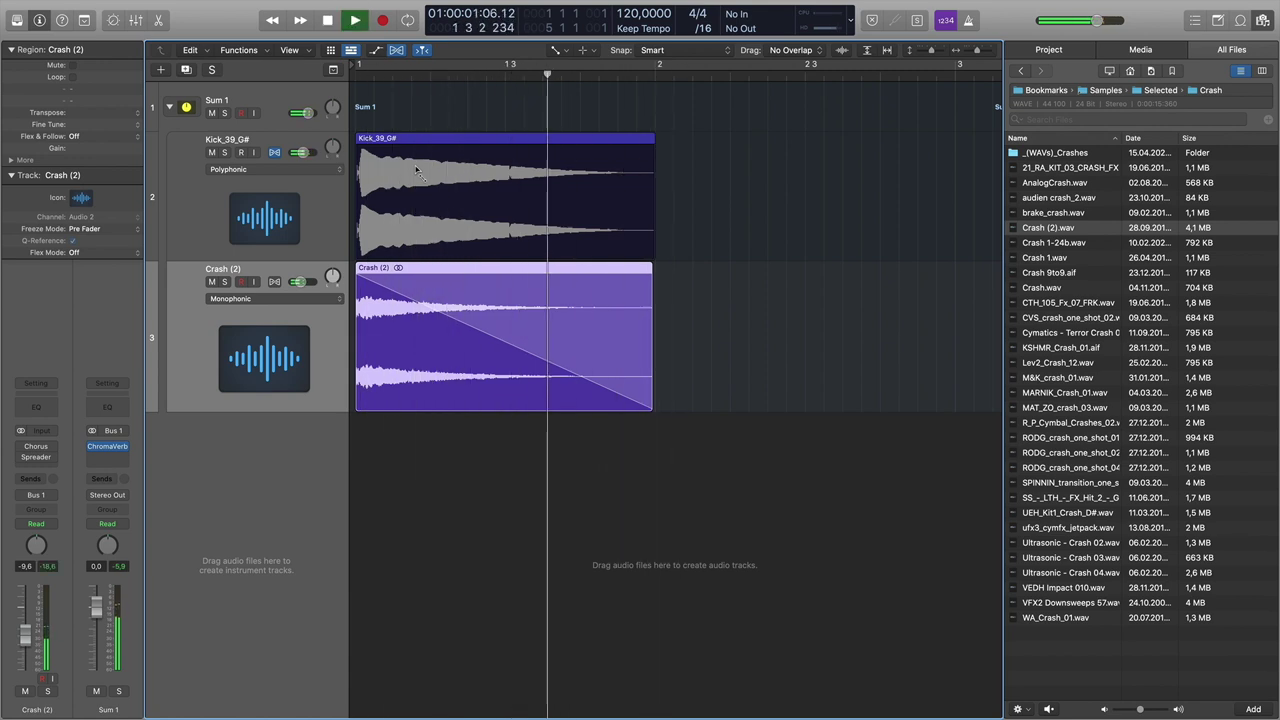
pyautogui.press('space')
pyautogui.press('space')
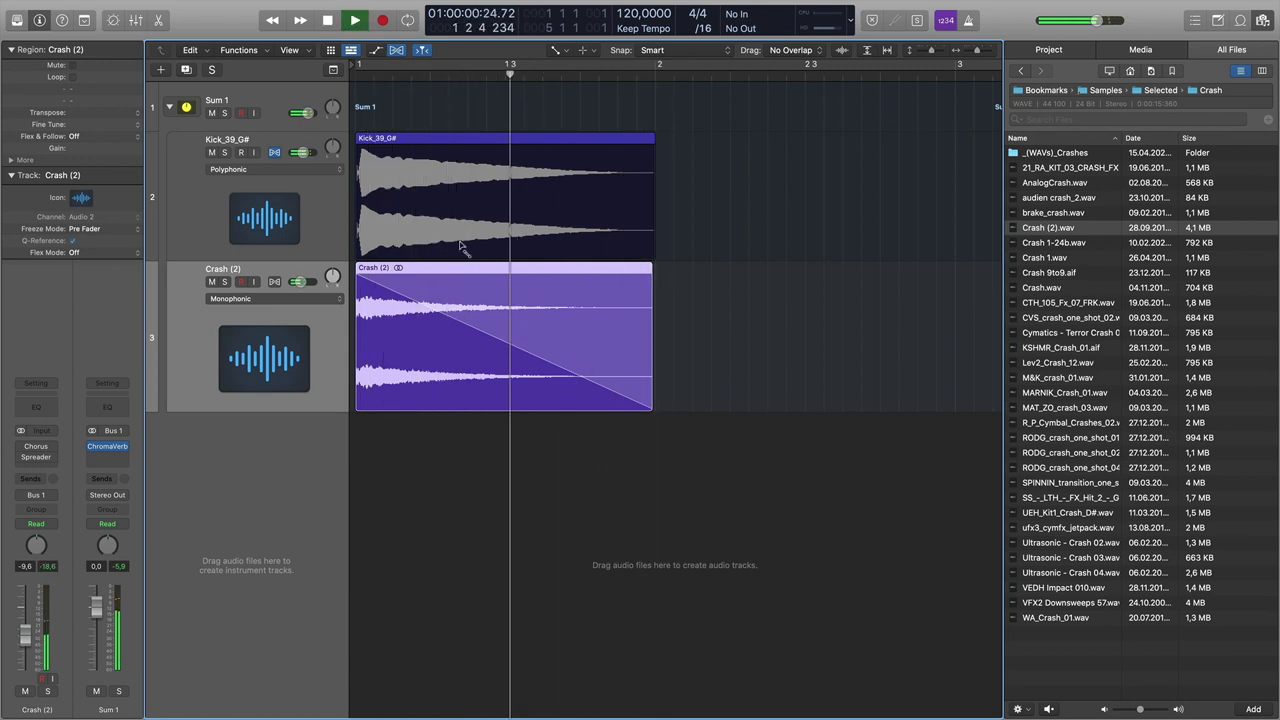
pyautogui.press('Return')
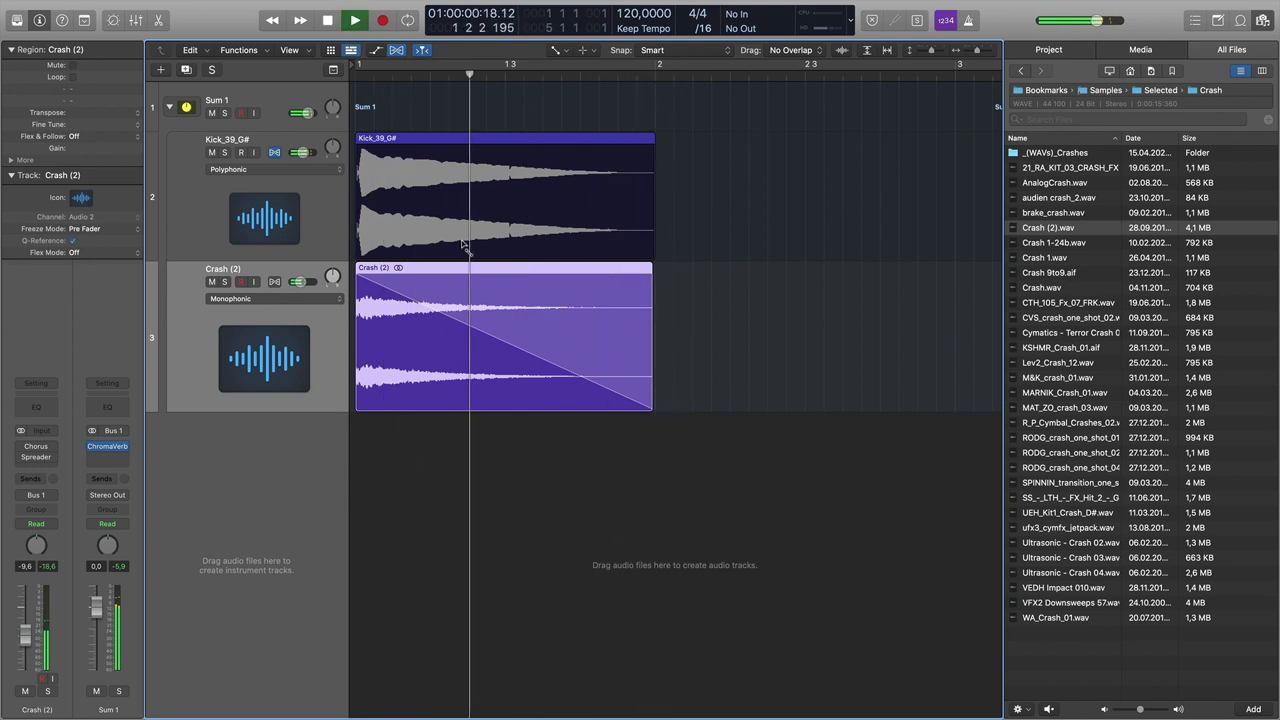
pyautogui.press('space')
# - Switch back to the Pointer Tool and select the Sum 1 stack
pyautogui.press('t')
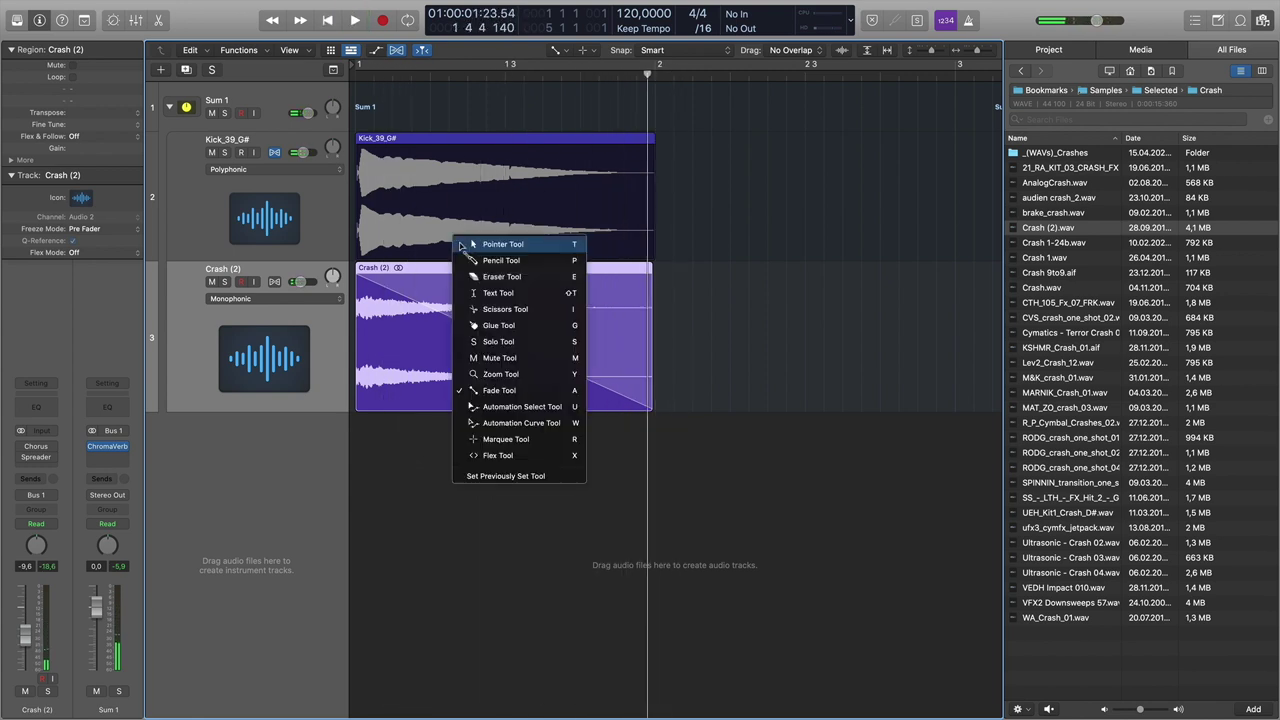
pyautogui.click(488, 248)
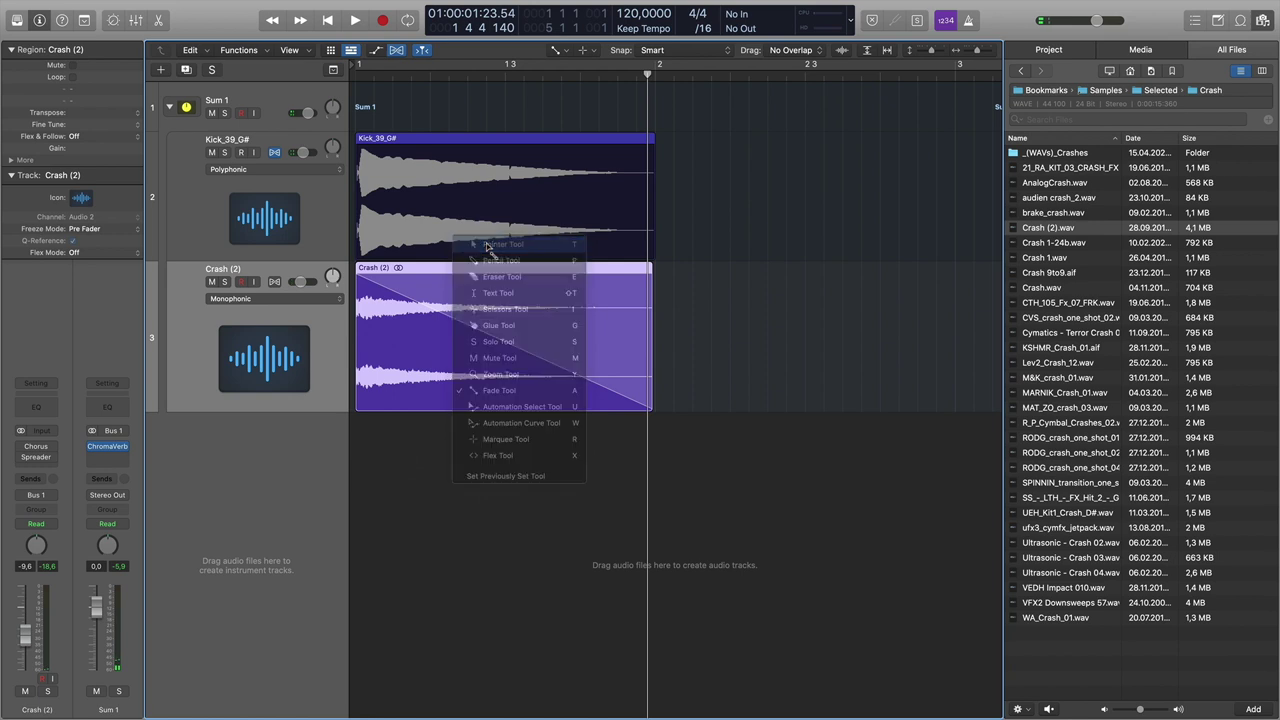
pyautogui.click(270, 107)
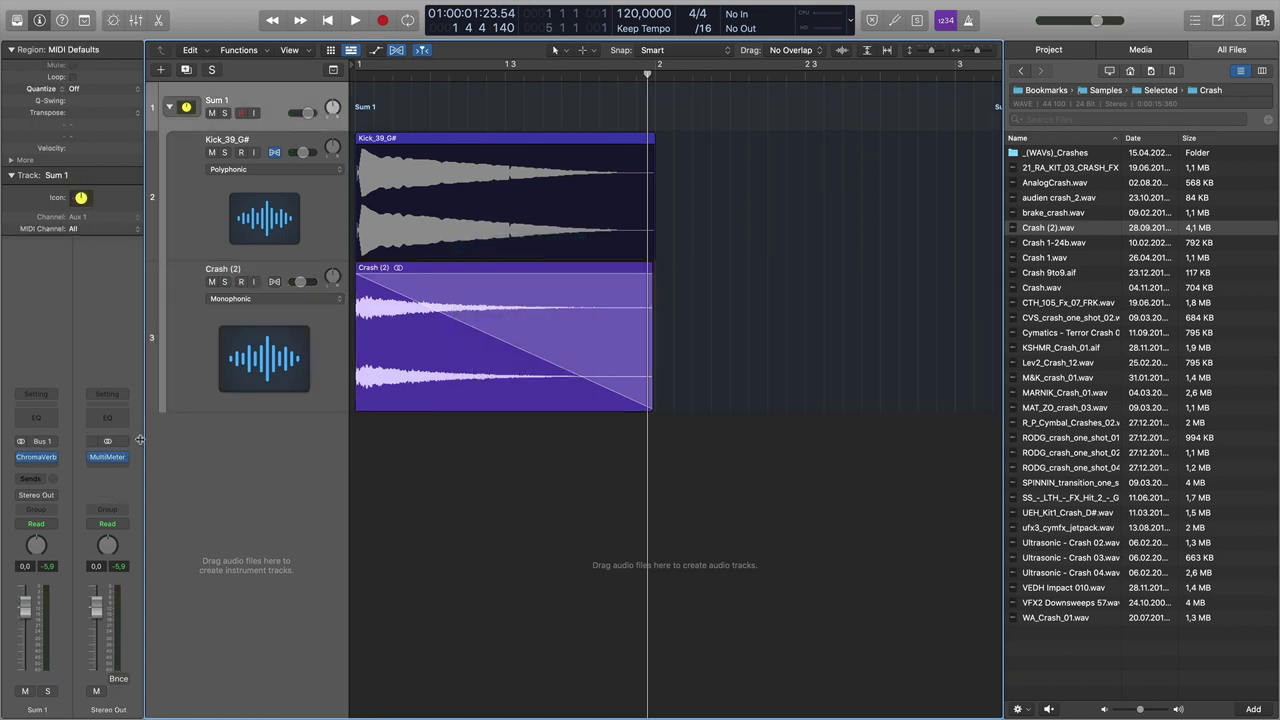
# - Add a stereo Compressor after ChromaVerb on Sum 1 with its threshold lowered to about -24 dB
pyautogui.click(45, 462)
pyautogui.moveTo(64, 597)
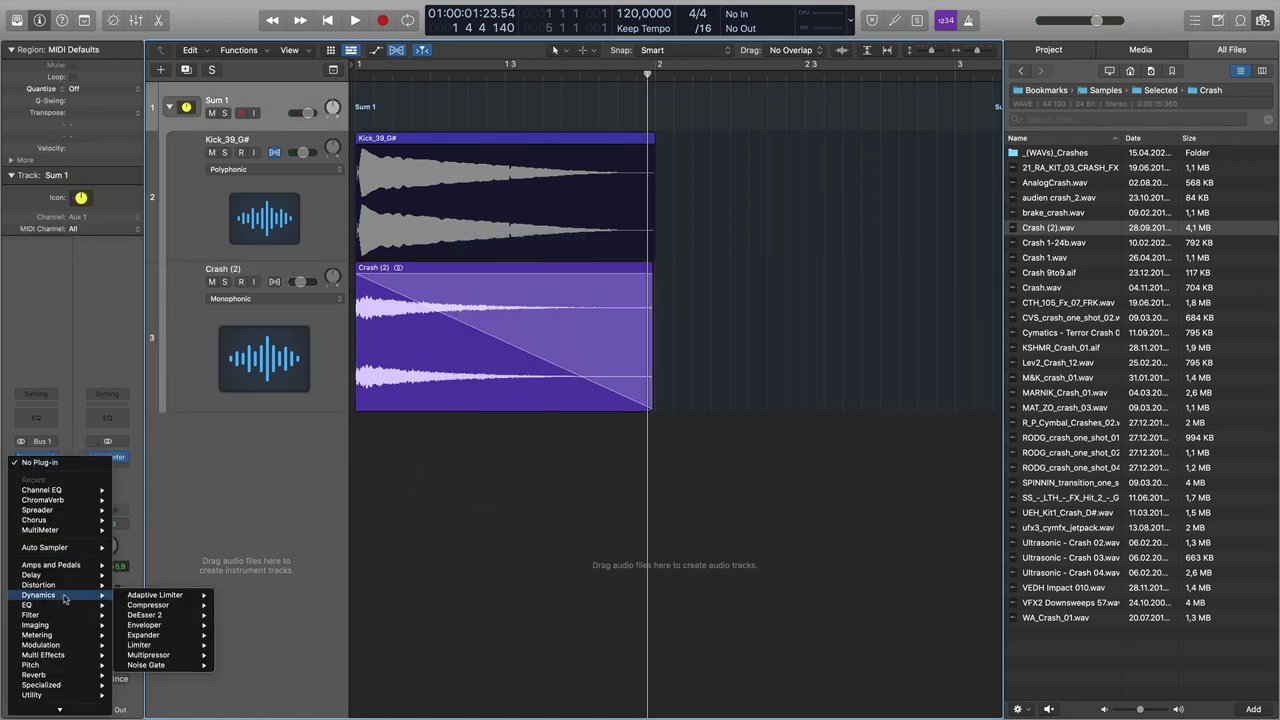
pyautogui.click(232, 605)
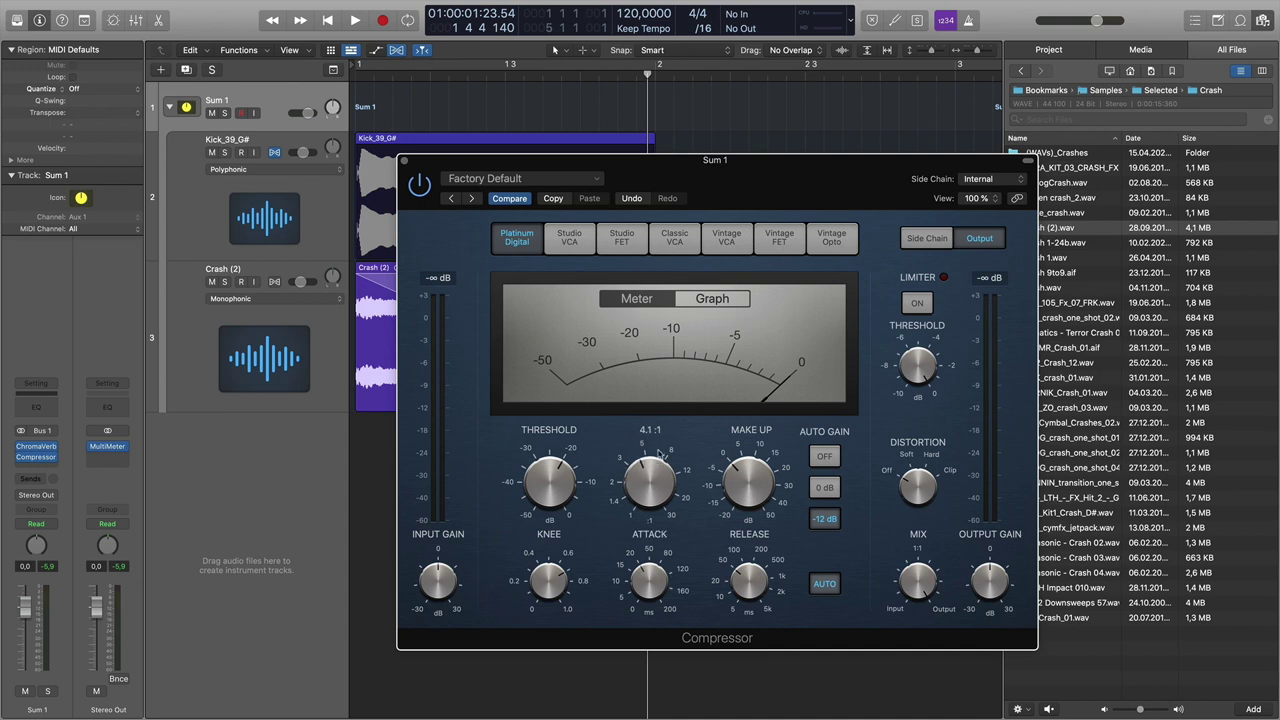
pyautogui.press('space')
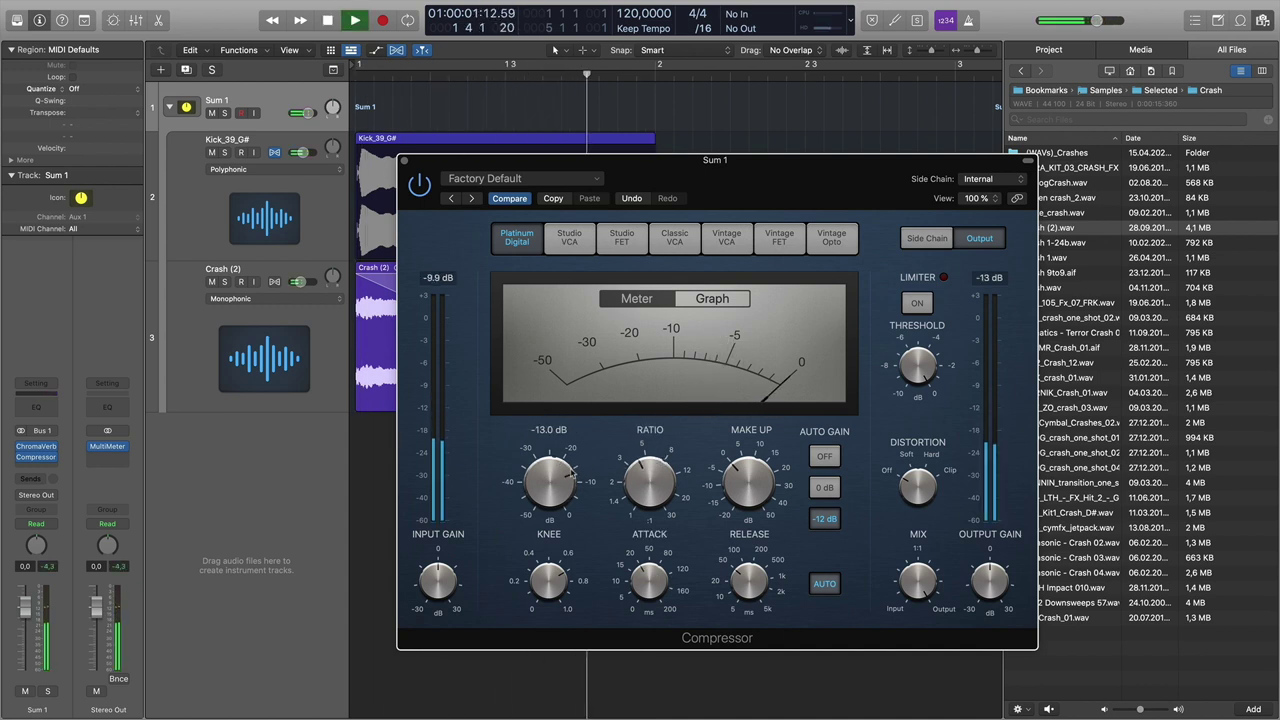
pyautogui.moveTo(557, 436); pyautogui.dragTo(556, 439)
pyautogui.press('Return')
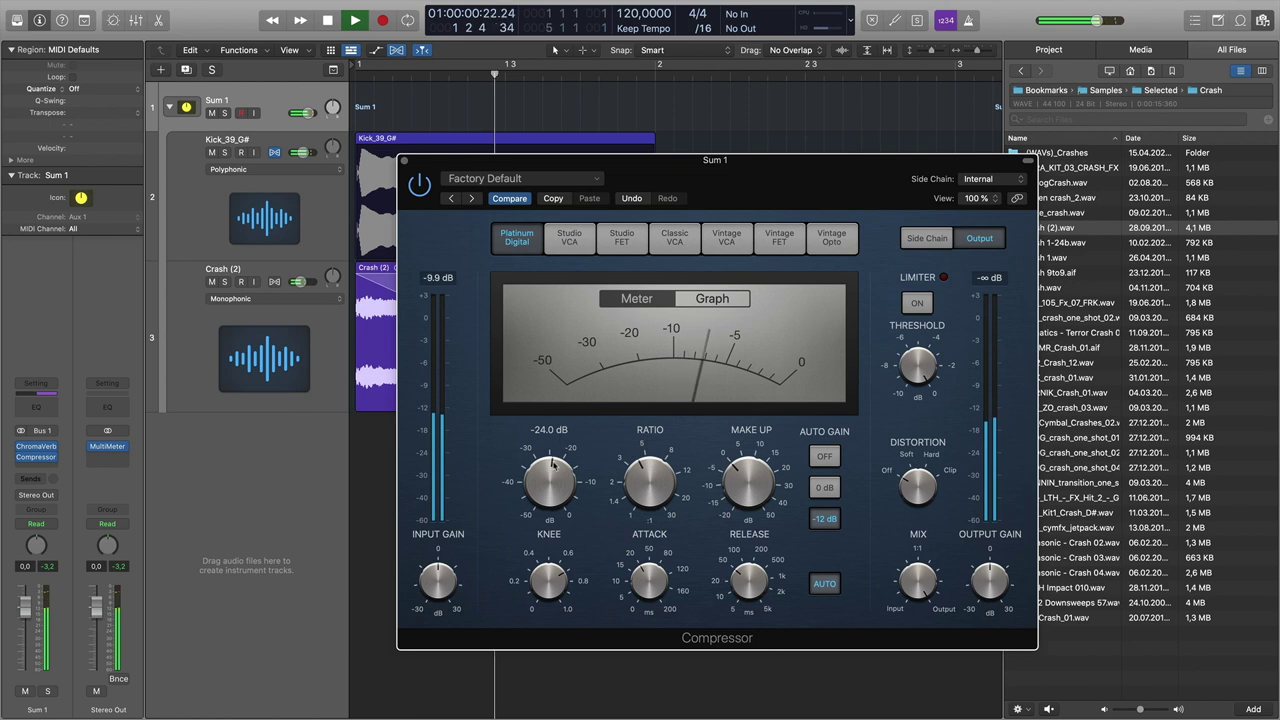
pyautogui.press('Return')
pyautogui.press('space')
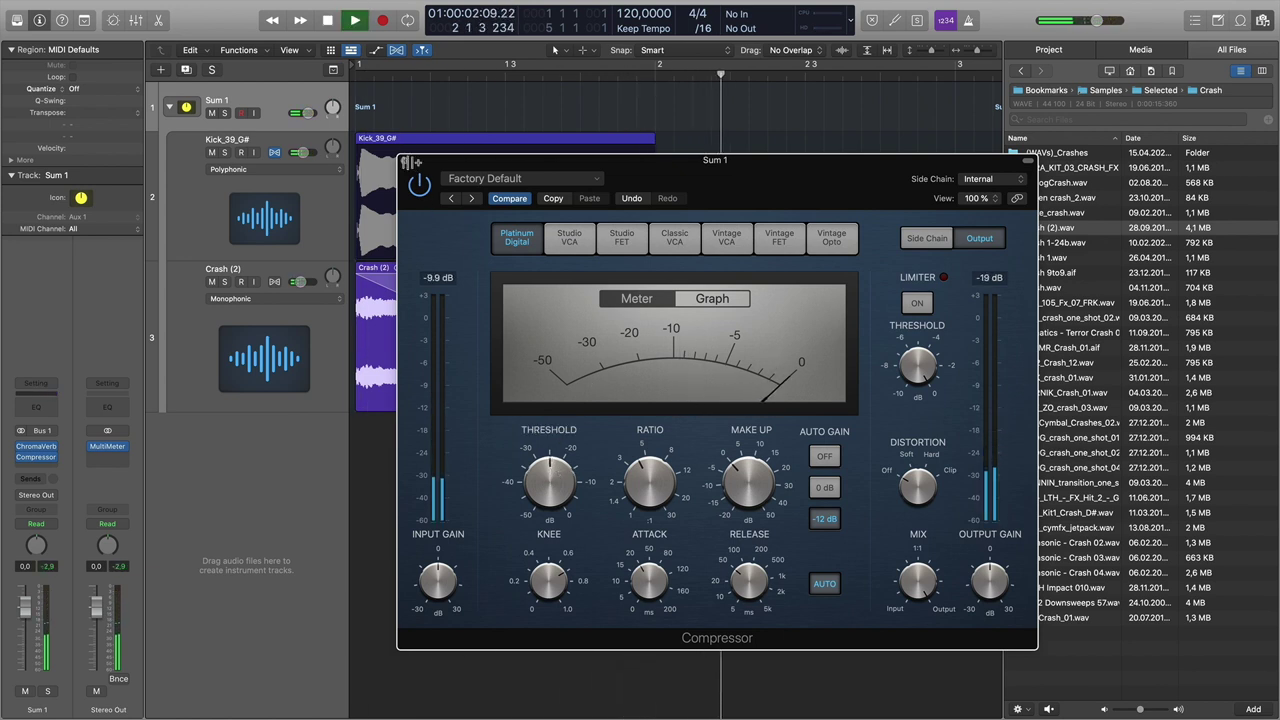
pyautogui.click(405, 162)
# - Stretch the Kick_39_G# region so it ends past bar 2
pyautogui.press('space')
pyautogui.moveTo(656, 164); pyautogui.dragTo(742, 161)
pyautogui.press('space')
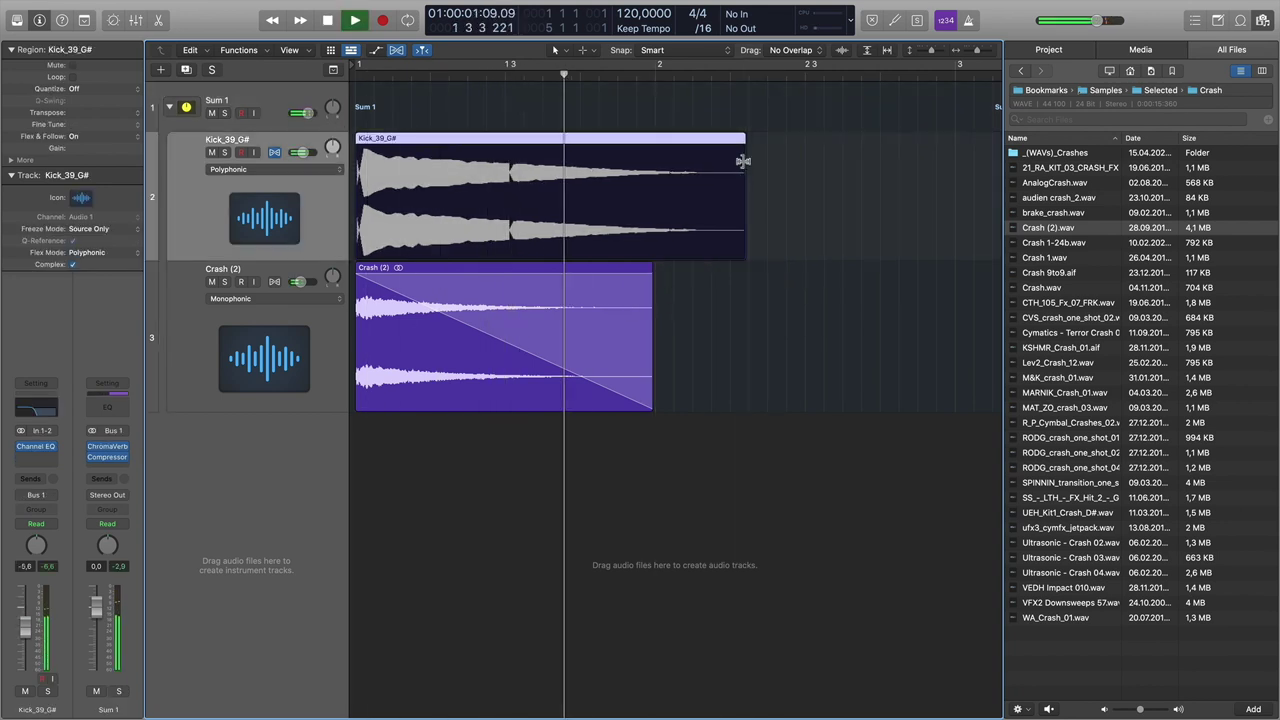
# - Open the ChromaVerb on the Sum 1 stack and audition the reverb during playback
pyautogui.press('space')
pyautogui.press('space')
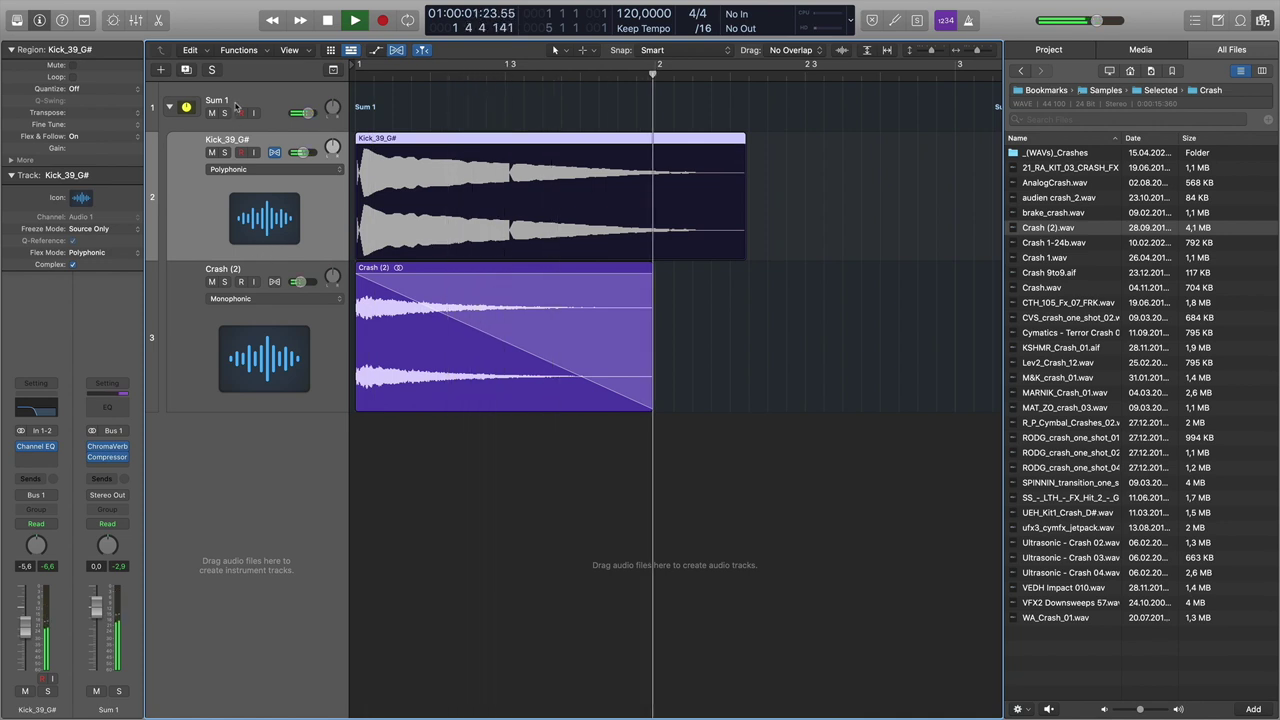
pyautogui.click(237, 103)
pyautogui.press('space')
pyautogui.press('space')
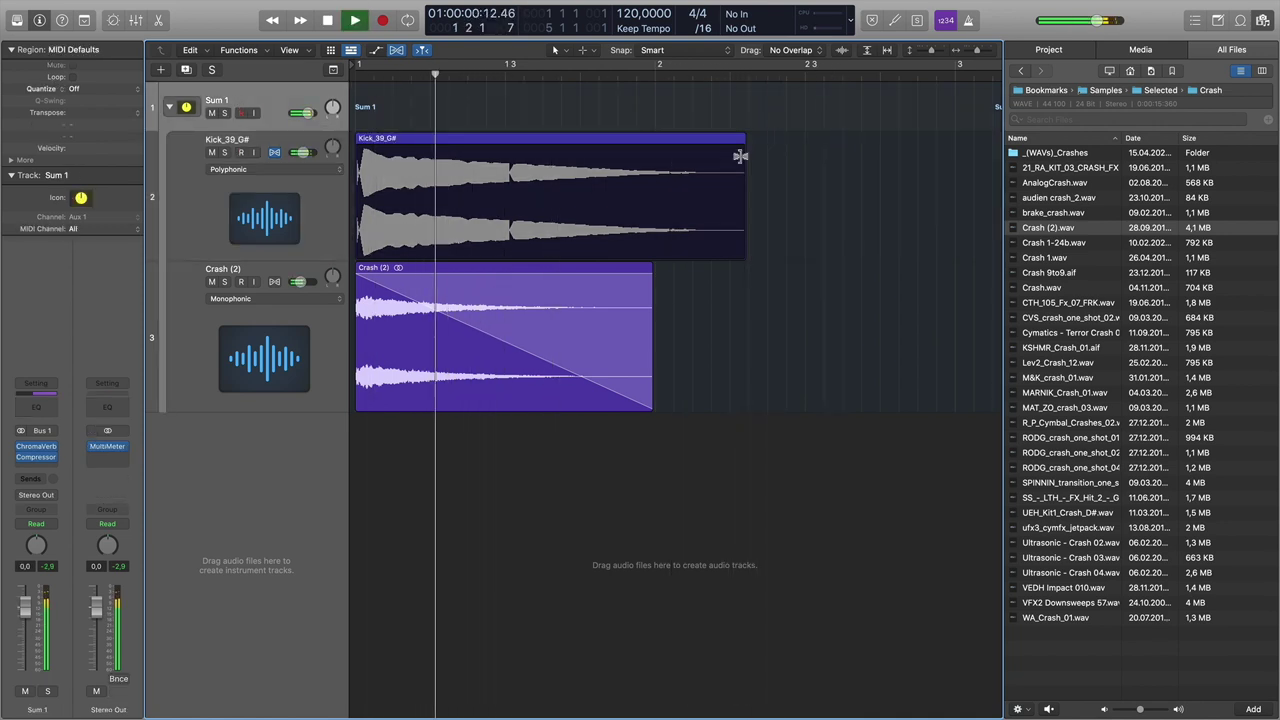
pyautogui.moveTo(47, 460)
pyautogui.press('space')
pyautogui.click(44, 455)
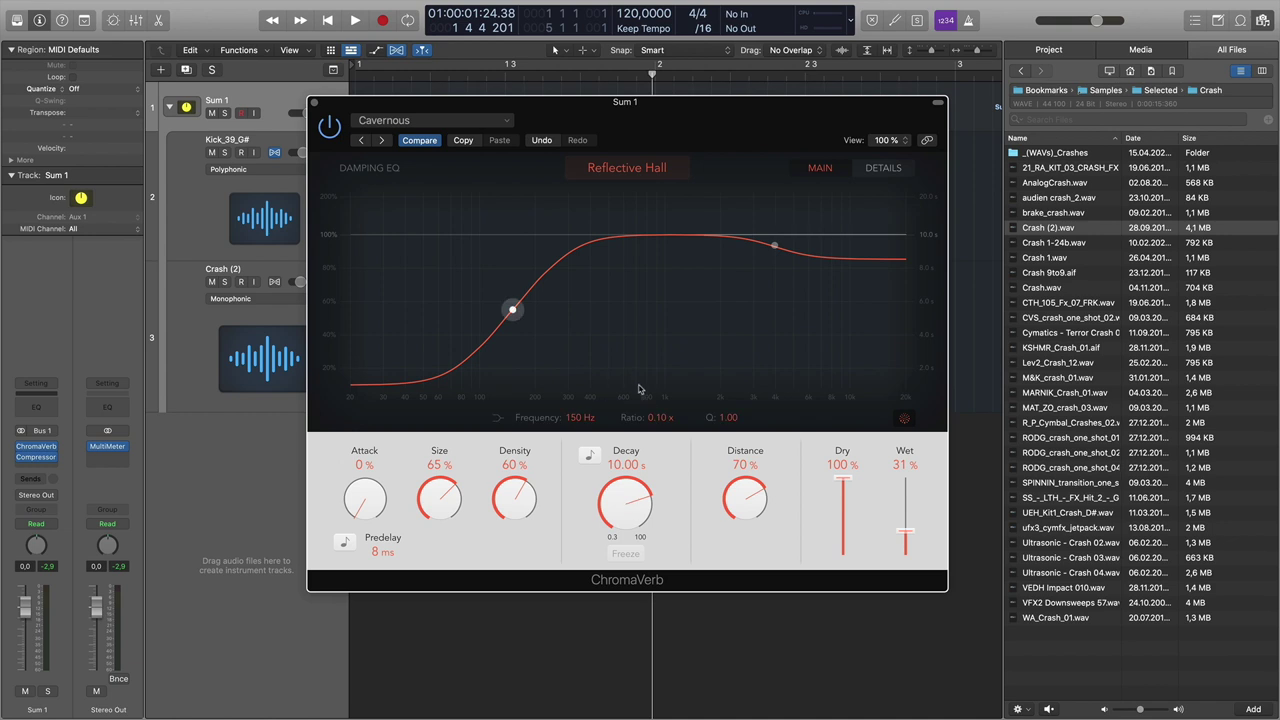
pyautogui.press('space')
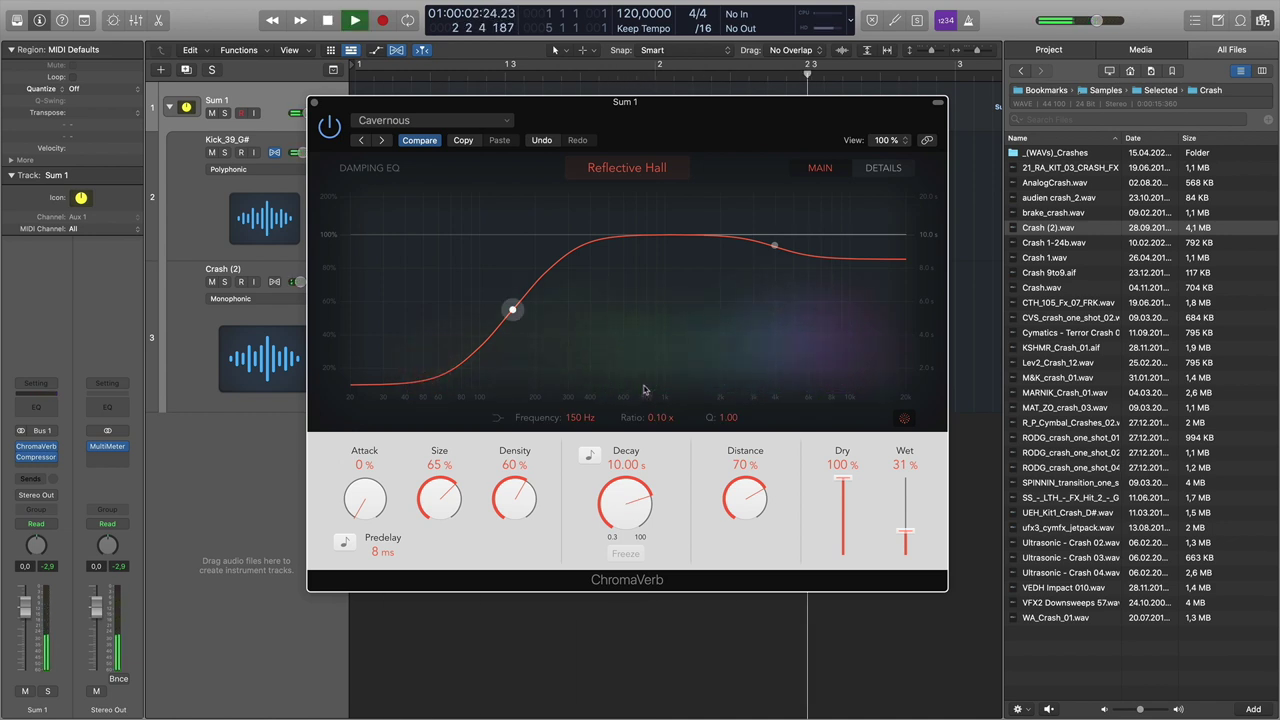
pyautogui.press('Return')
pyautogui.press('space')
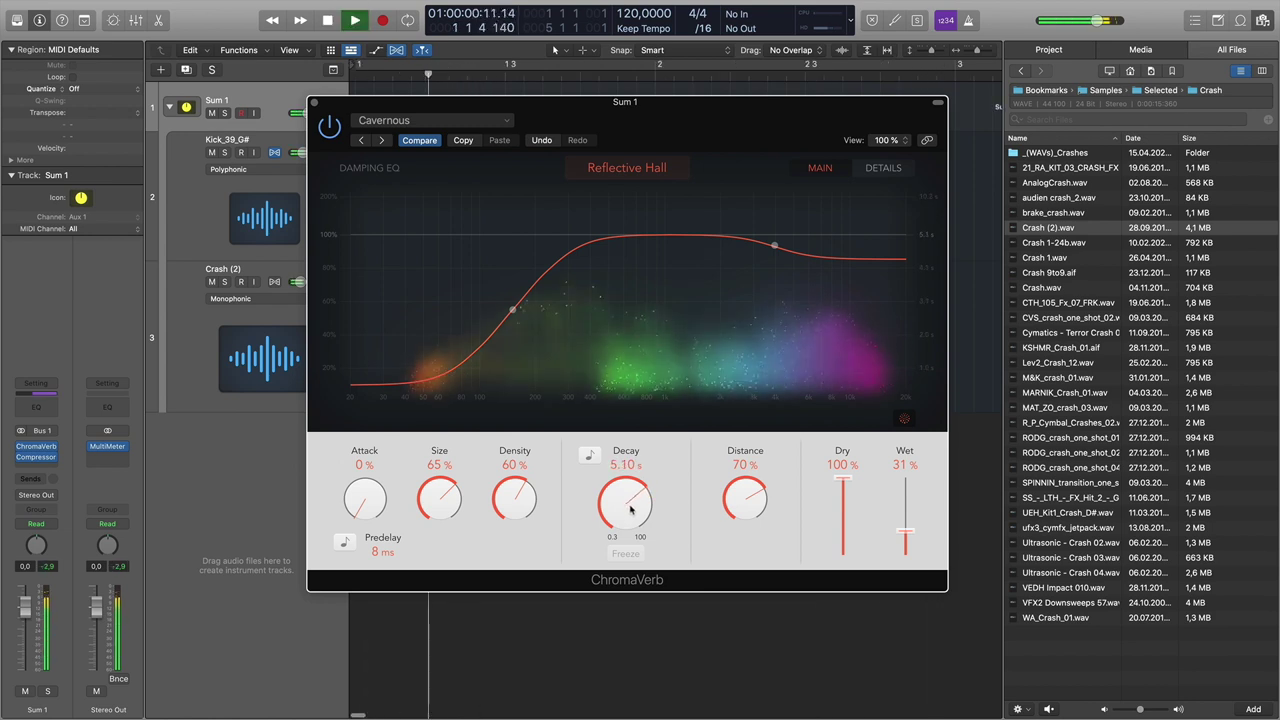
# - Turn the ChromaVerb decay down to about 5.8 s and close its window
pyautogui.moveTo(630, 510); pyautogui.dragTo(632, 505)
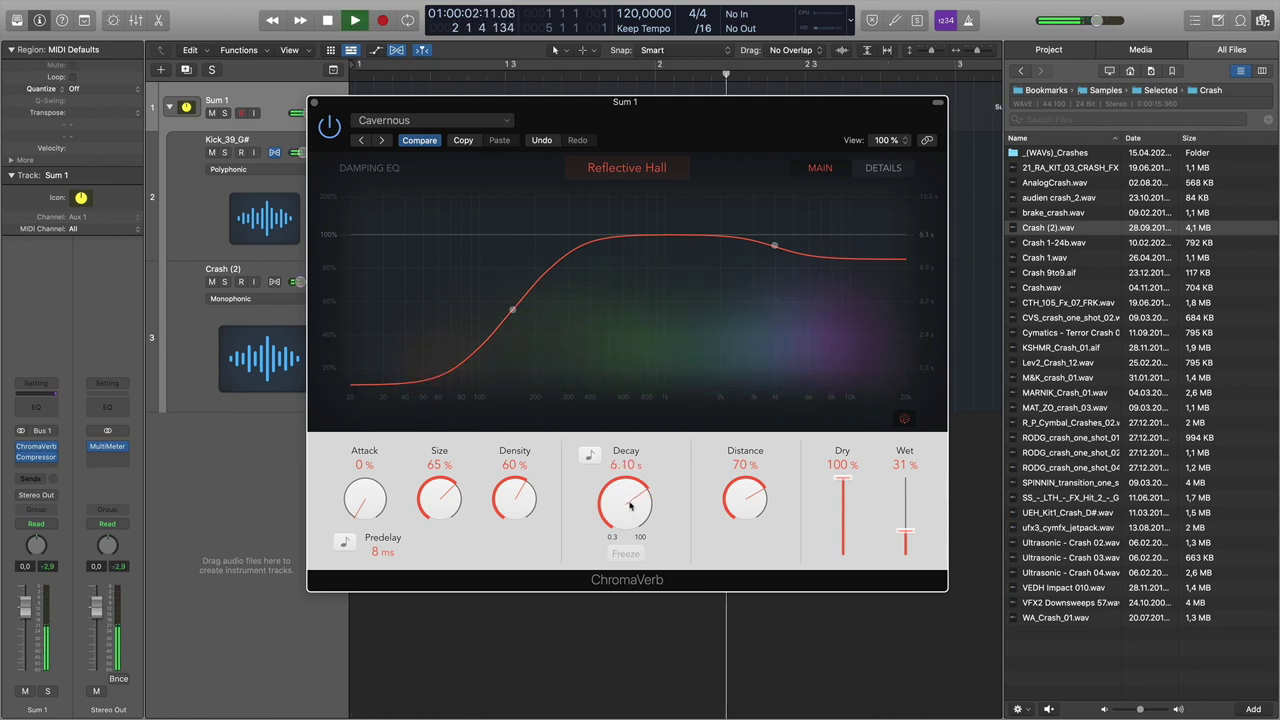
pyautogui.press('space')
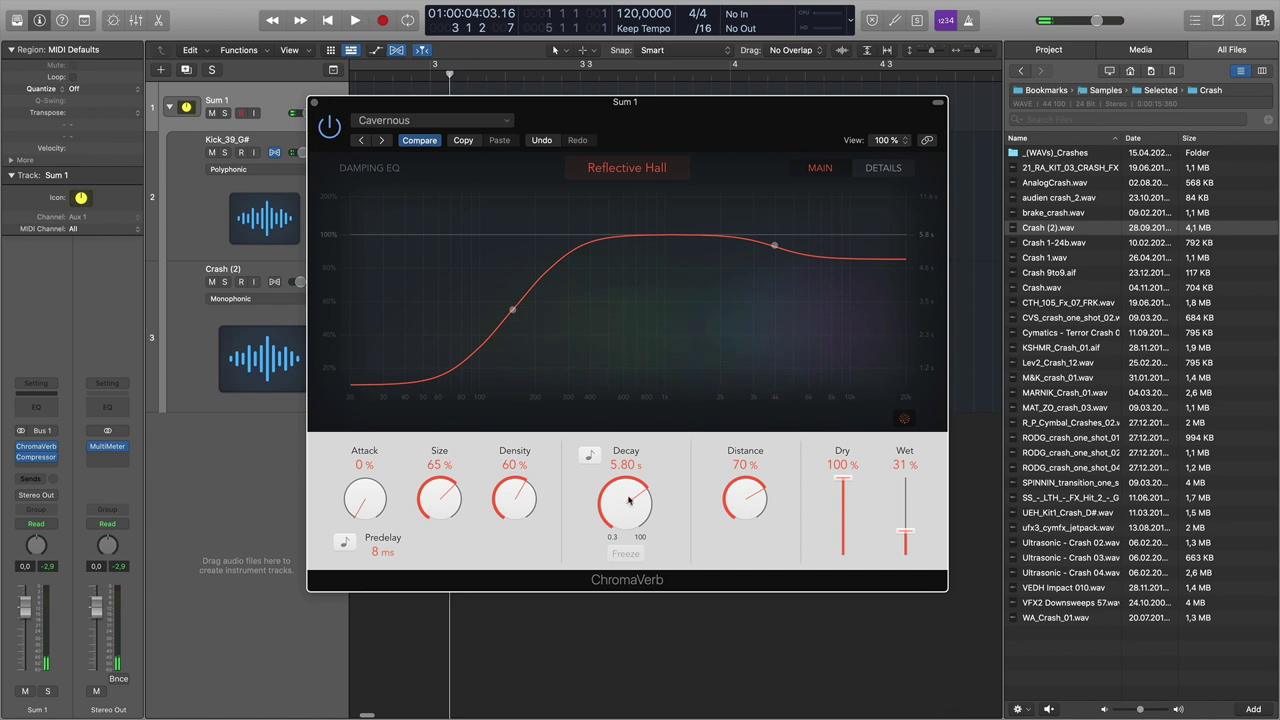
pyautogui.press('Return')
pyautogui.press('space')
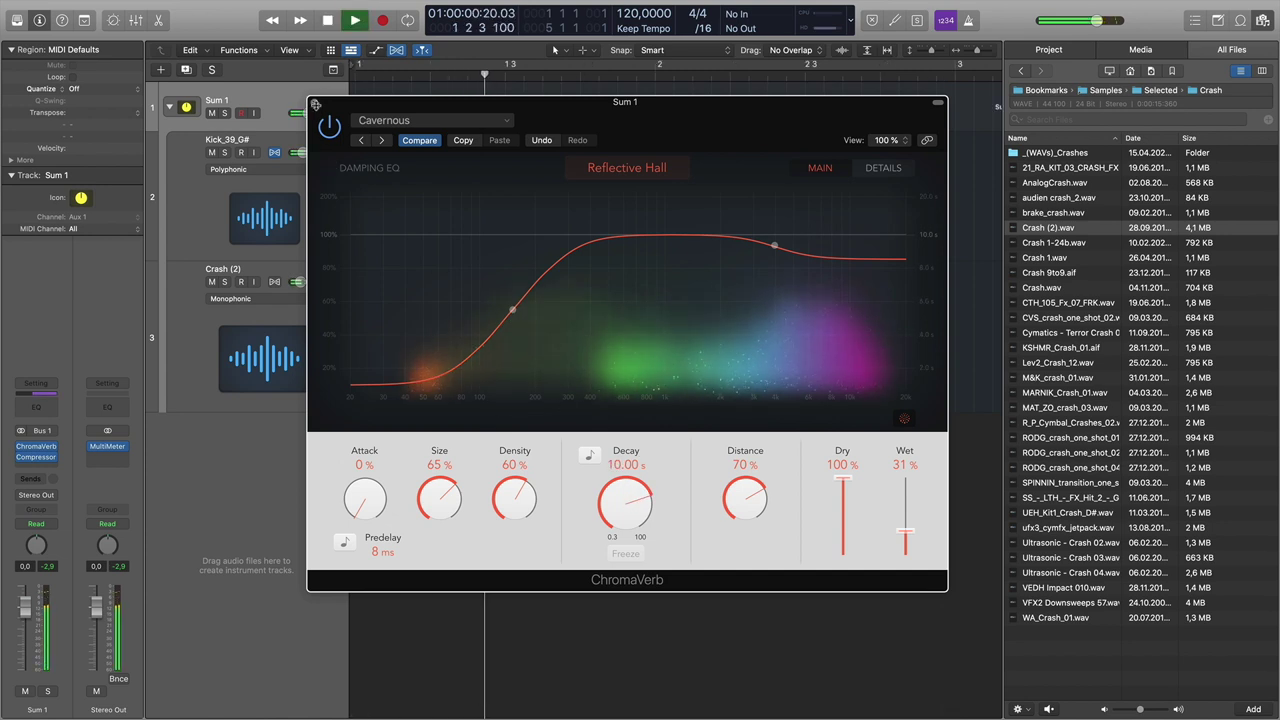
pyautogui.press('super+w')
pyautogui.press('super+Left')
pyautogui.press('super+Left')
pyautogui.press('super+Left')
pyautogui.press('super+Left')
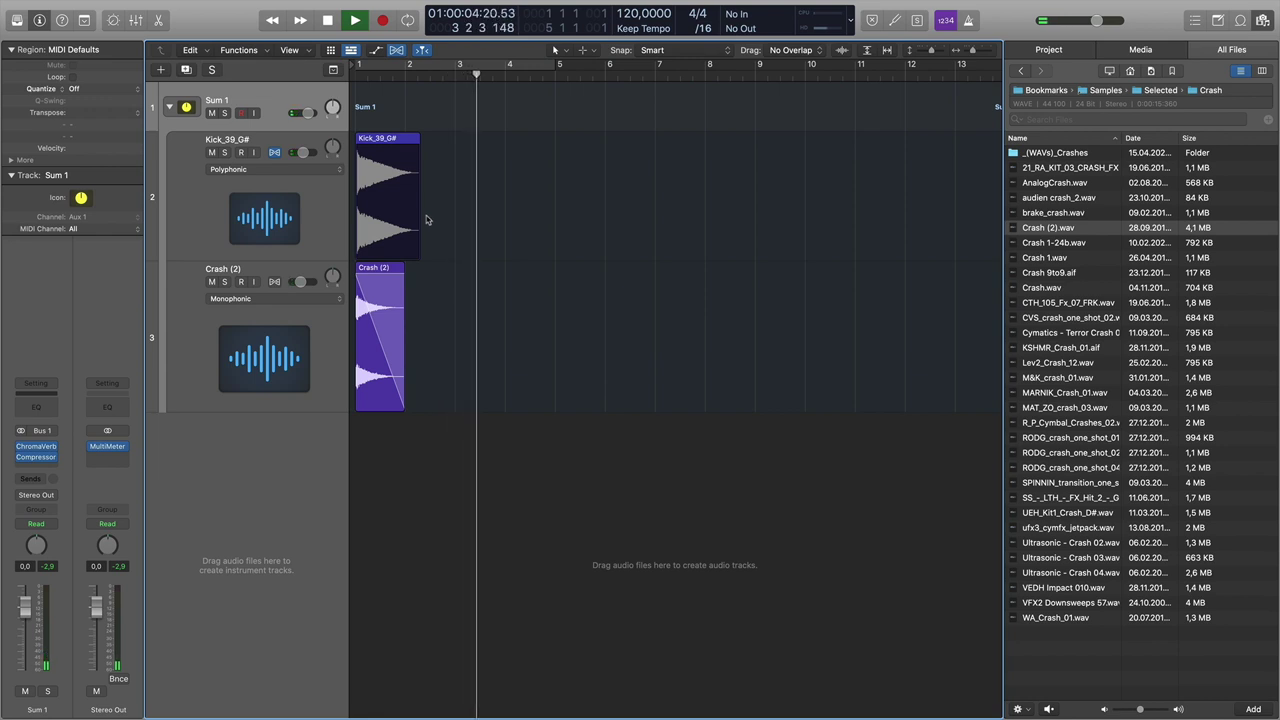
# - Add a stereo Overdrive at default settings after the Compressor on Sum 1
pyautogui.press('Return')
pyautogui.press('space')
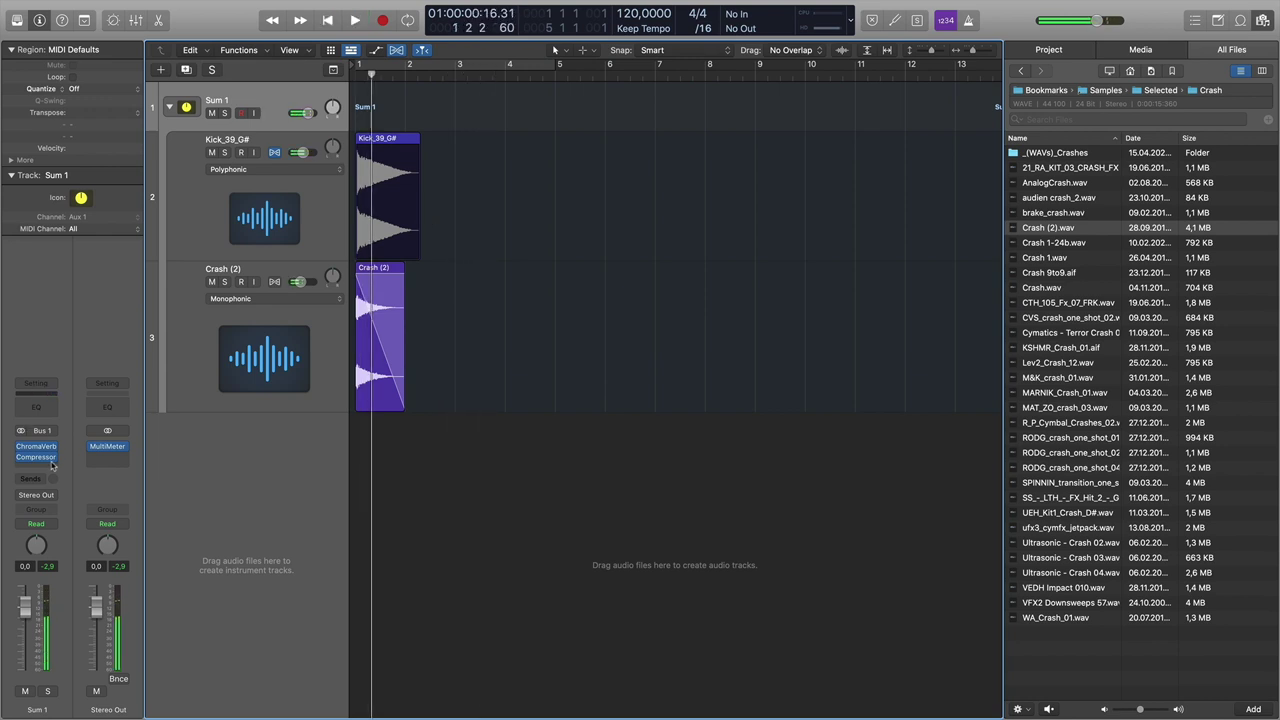
pyautogui.click(49, 467)
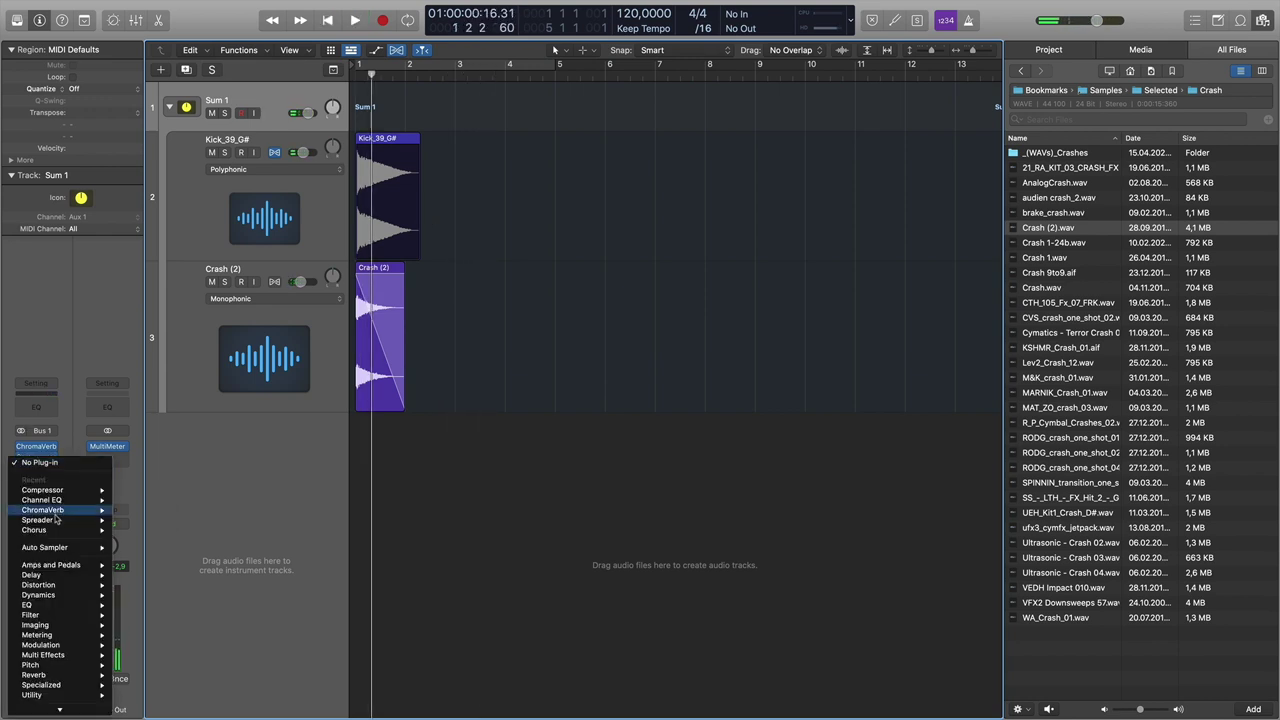
pyautogui.moveTo(71, 585)
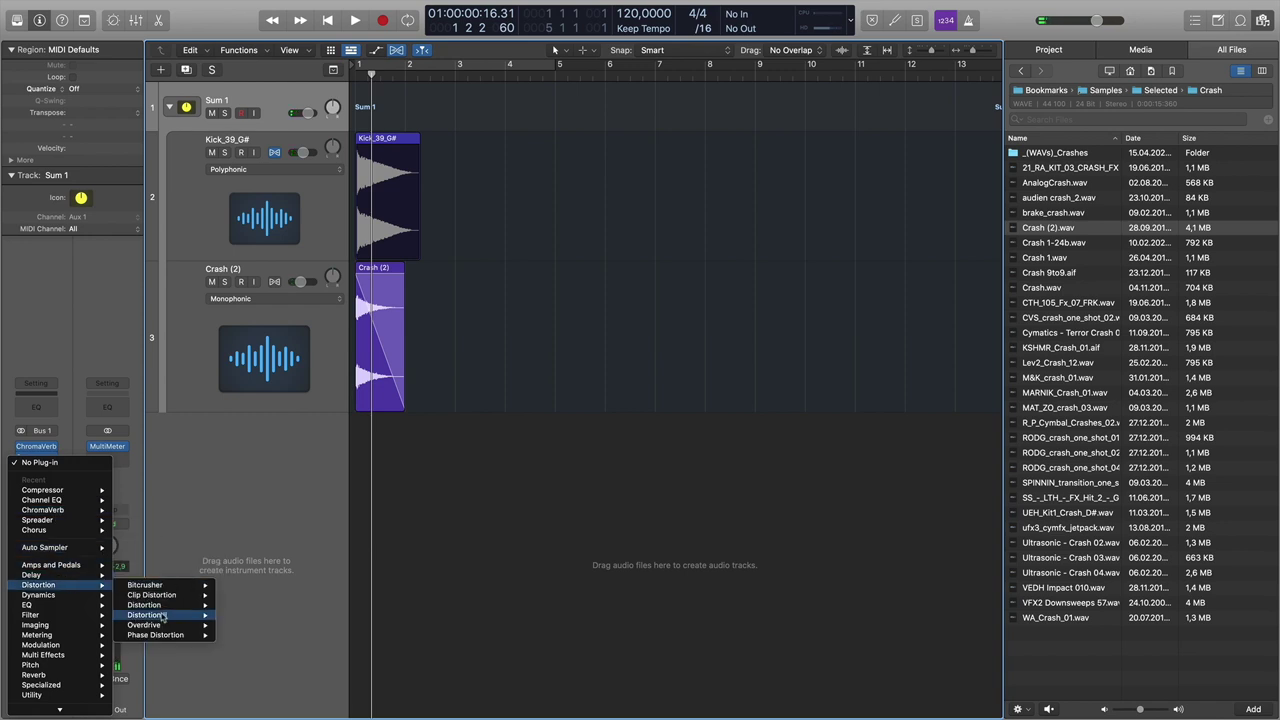
pyautogui.moveTo(167, 627)
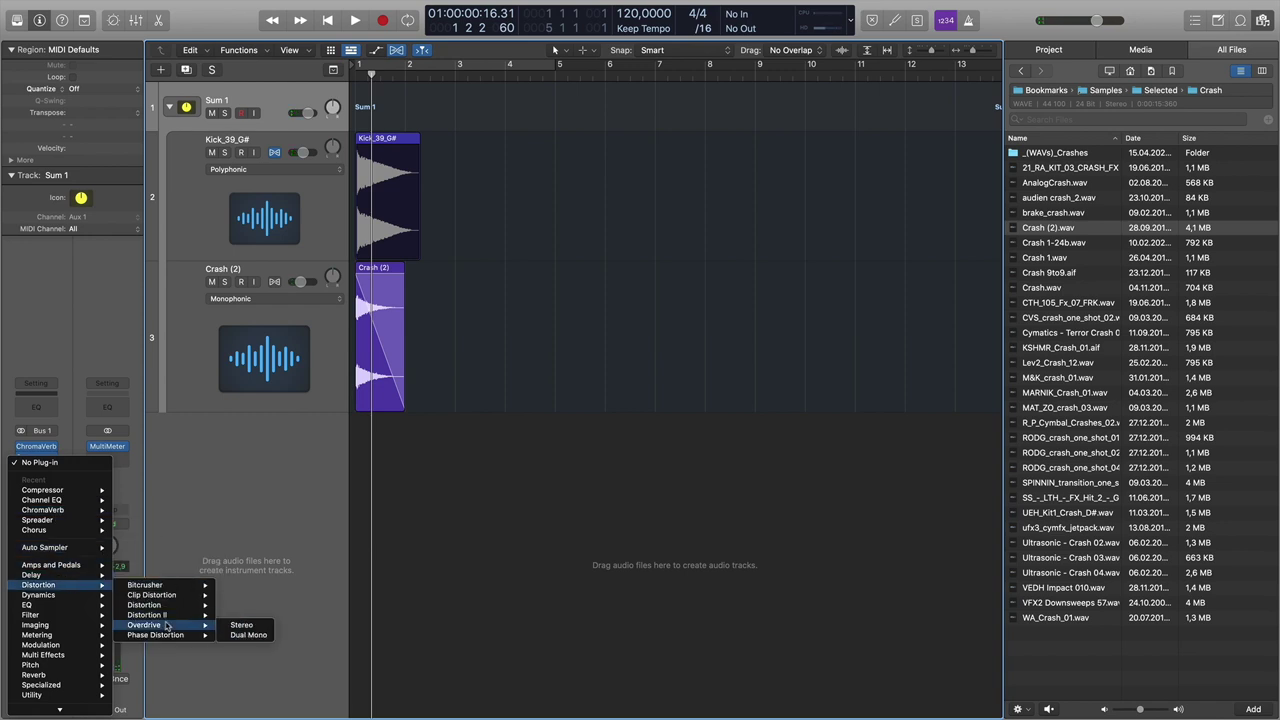
pyautogui.click(240, 625)
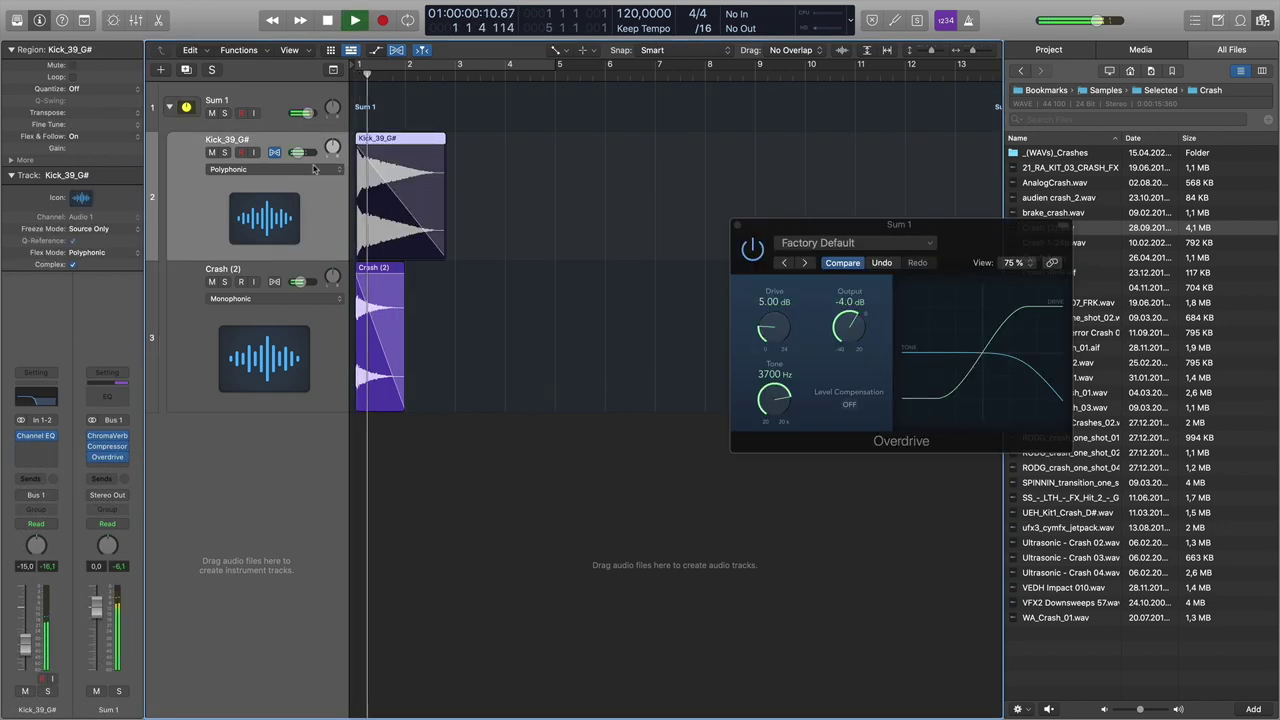
# - Reopen the Compressor settings on the Sum 1 stack
pyautogui.press('space')
pyautogui.click(266, 117)
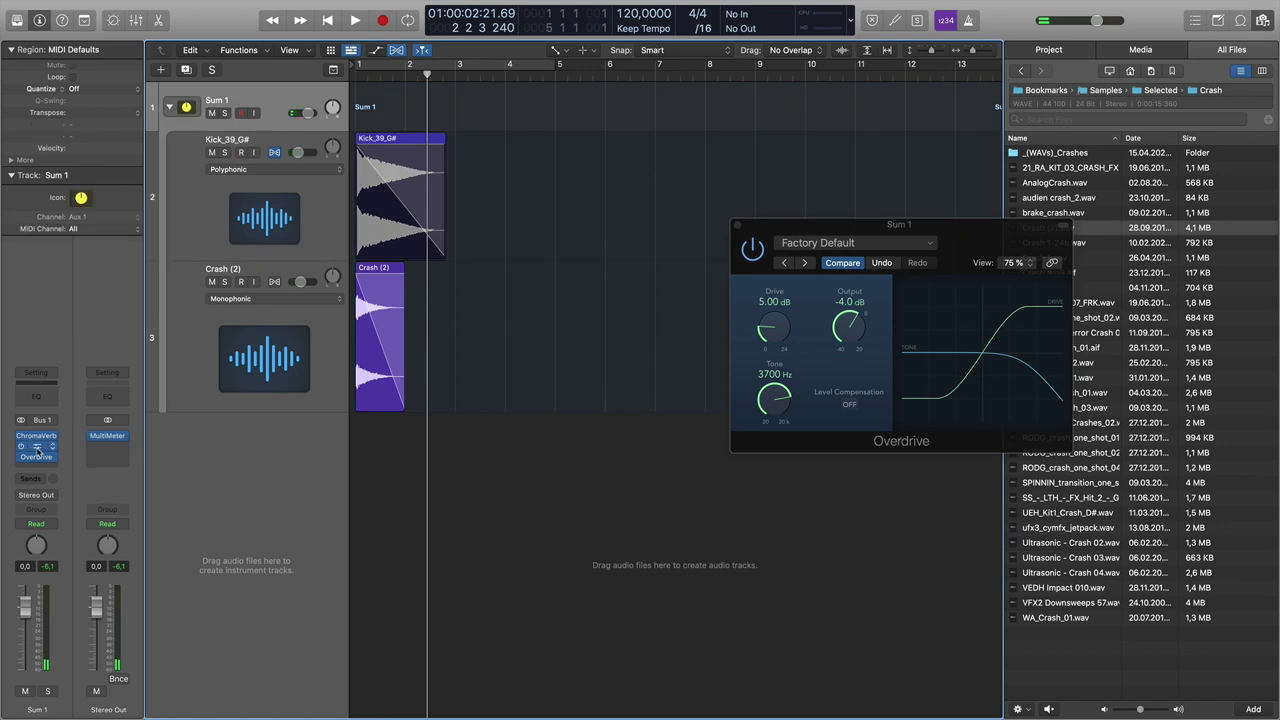
pyautogui.click(36, 447)
pyautogui.press('space')
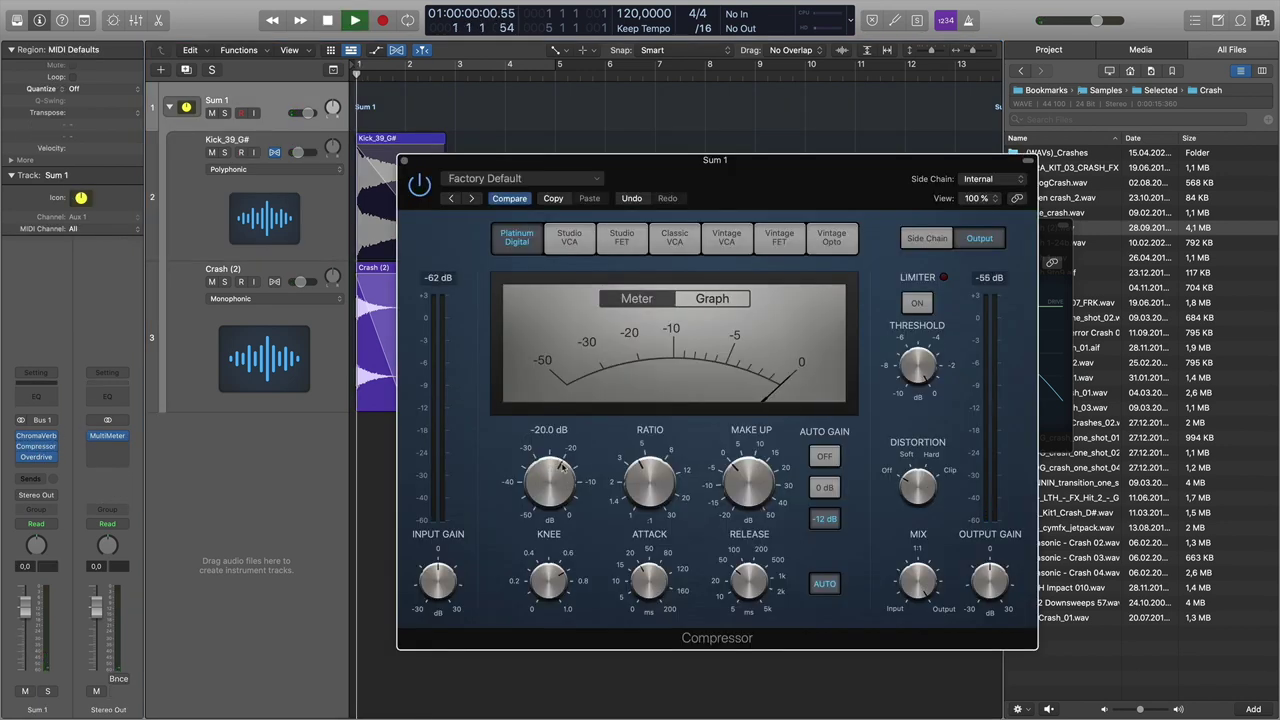
pyautogui.moveTo(561, 492)
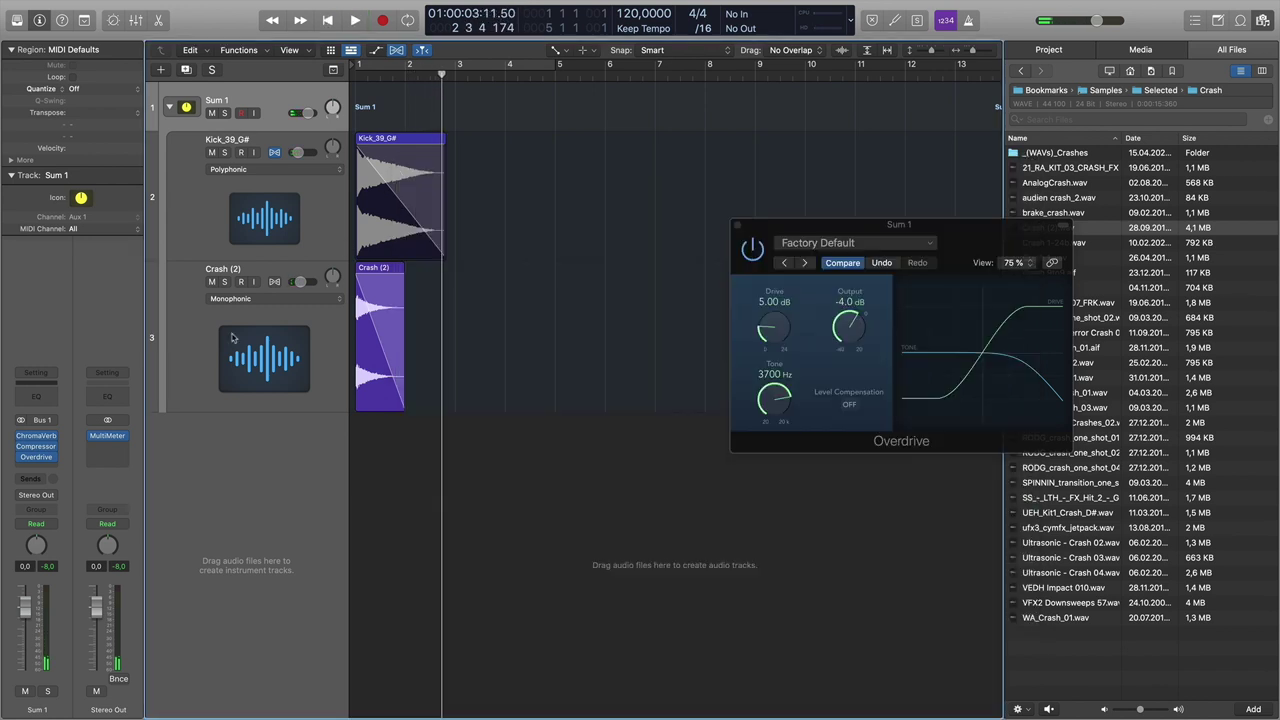
pyautogui.click(256, 272)
pyautogui.click(243, 101)
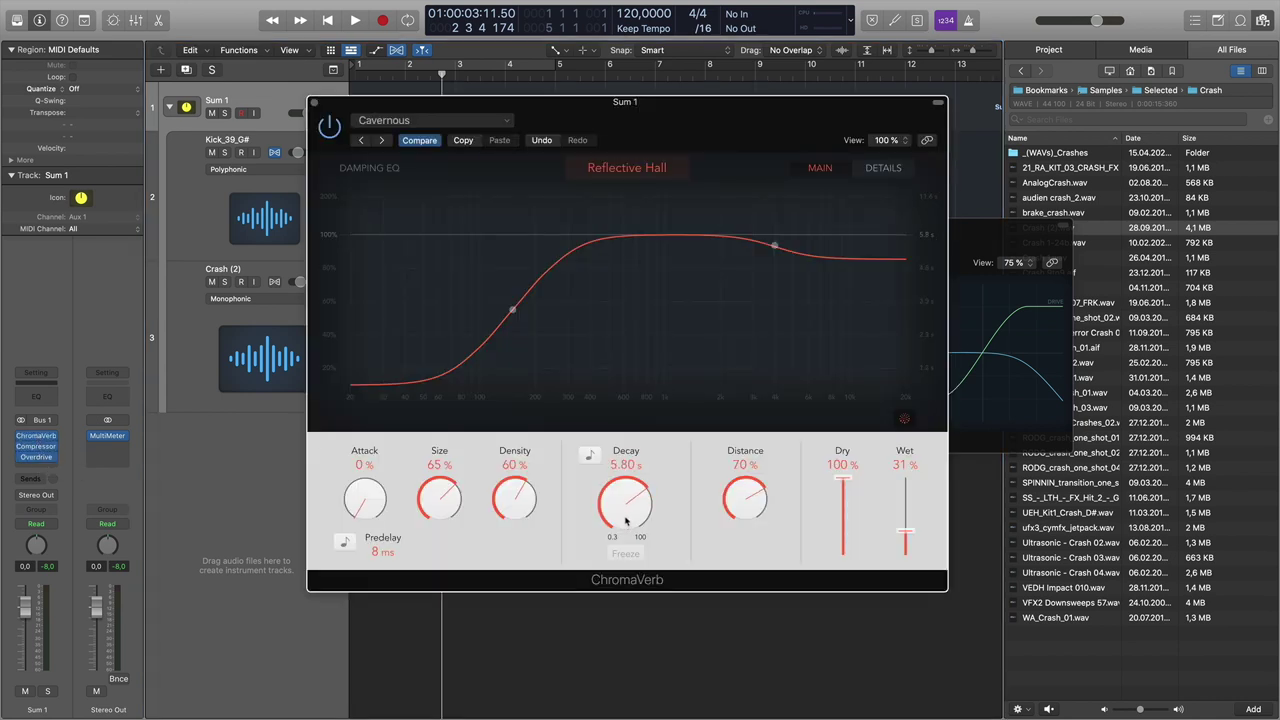
pyautogui.press('space')
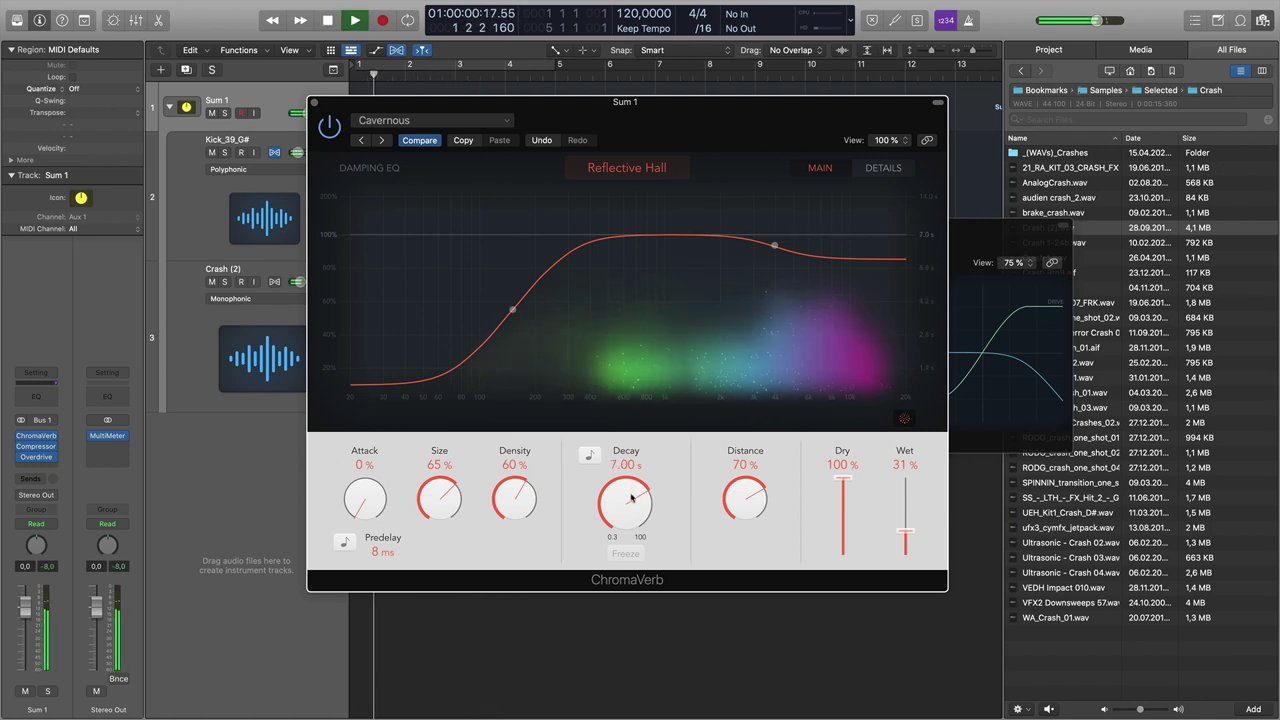
pyautogui.click(314, 104)
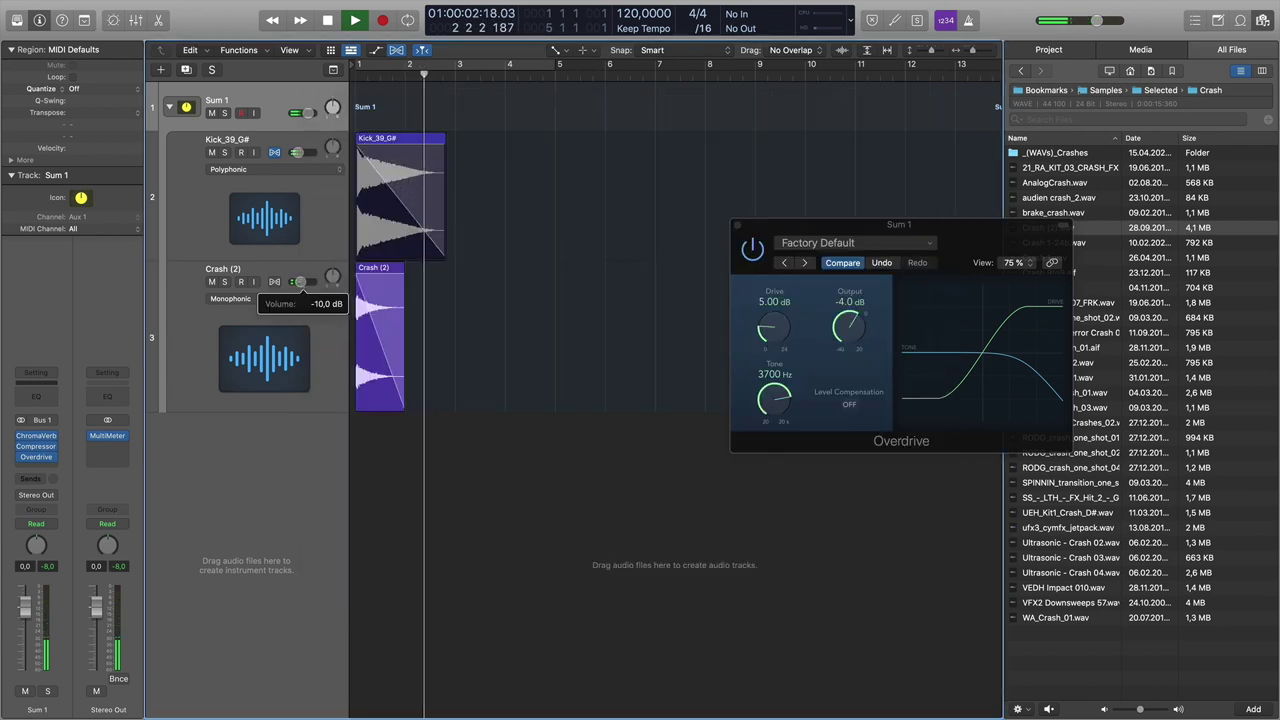
pyautogui.press('space')
# - Add a stereo Channel EQ to the Crash (2) track
pyautogui.click(272, 275)
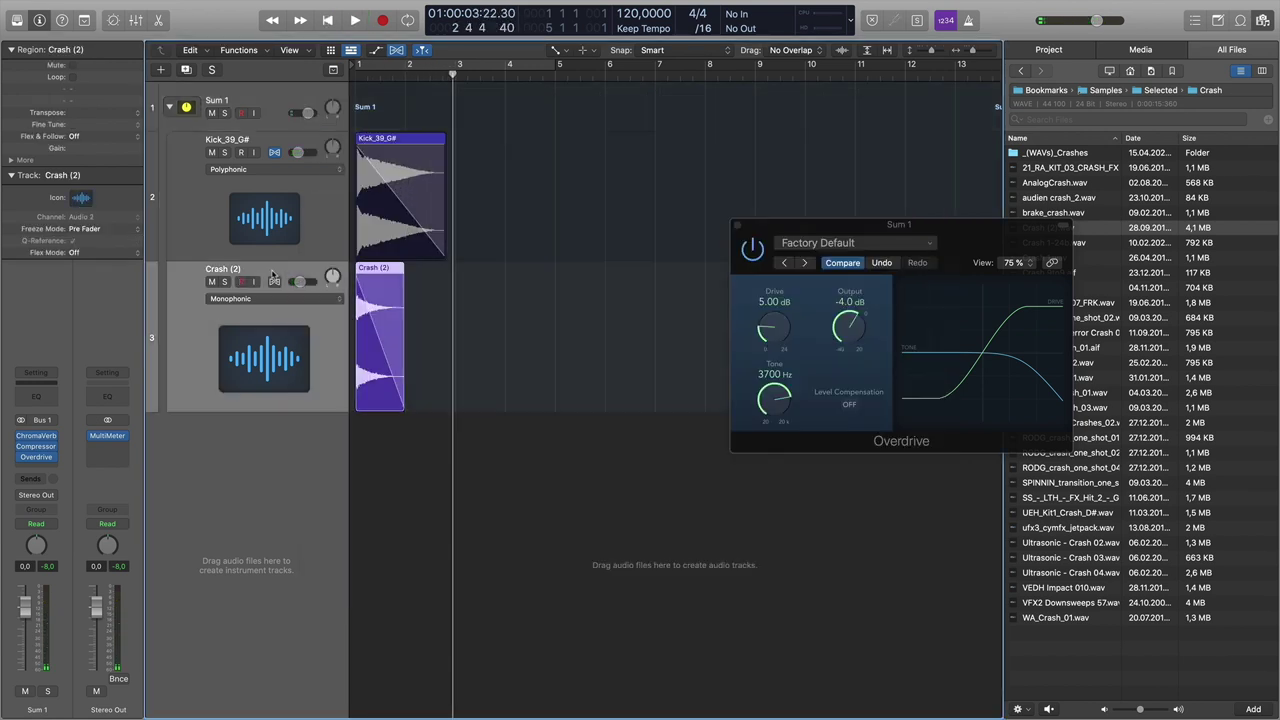
pyautogui.click(48, 459)
pyautogui.moveTo(58, 505)
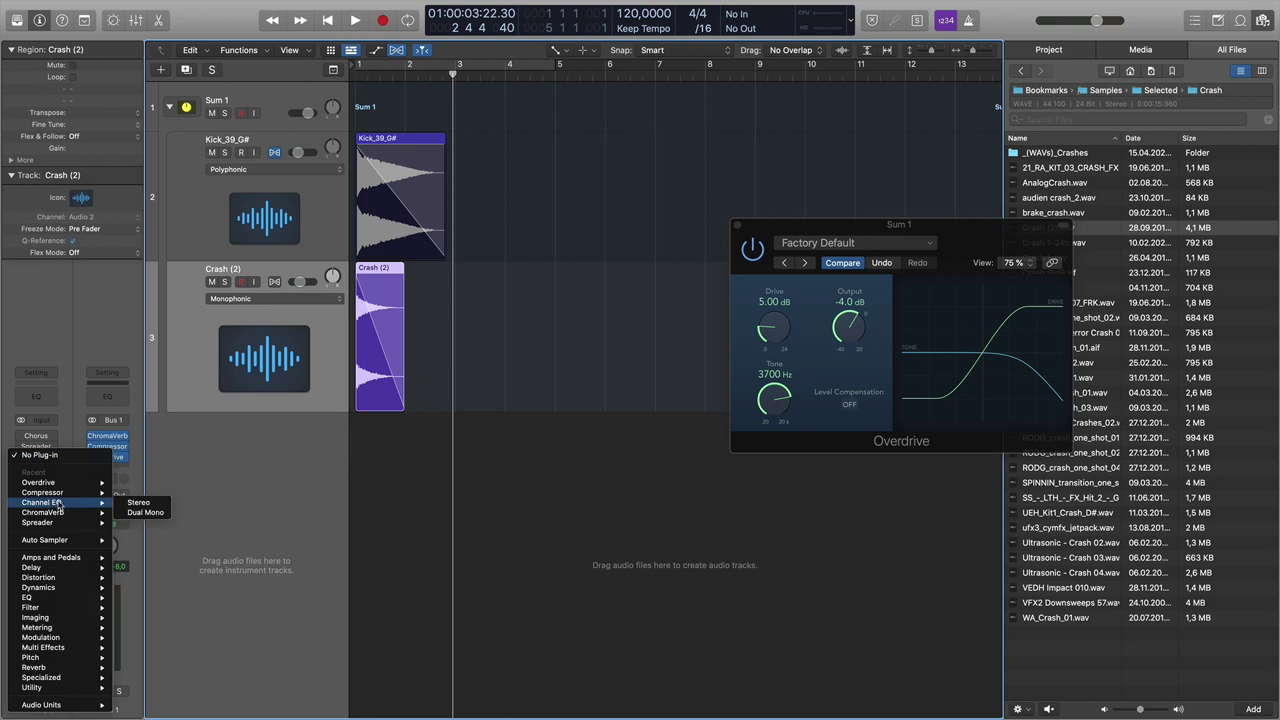
pyautogui.click(140, 512)
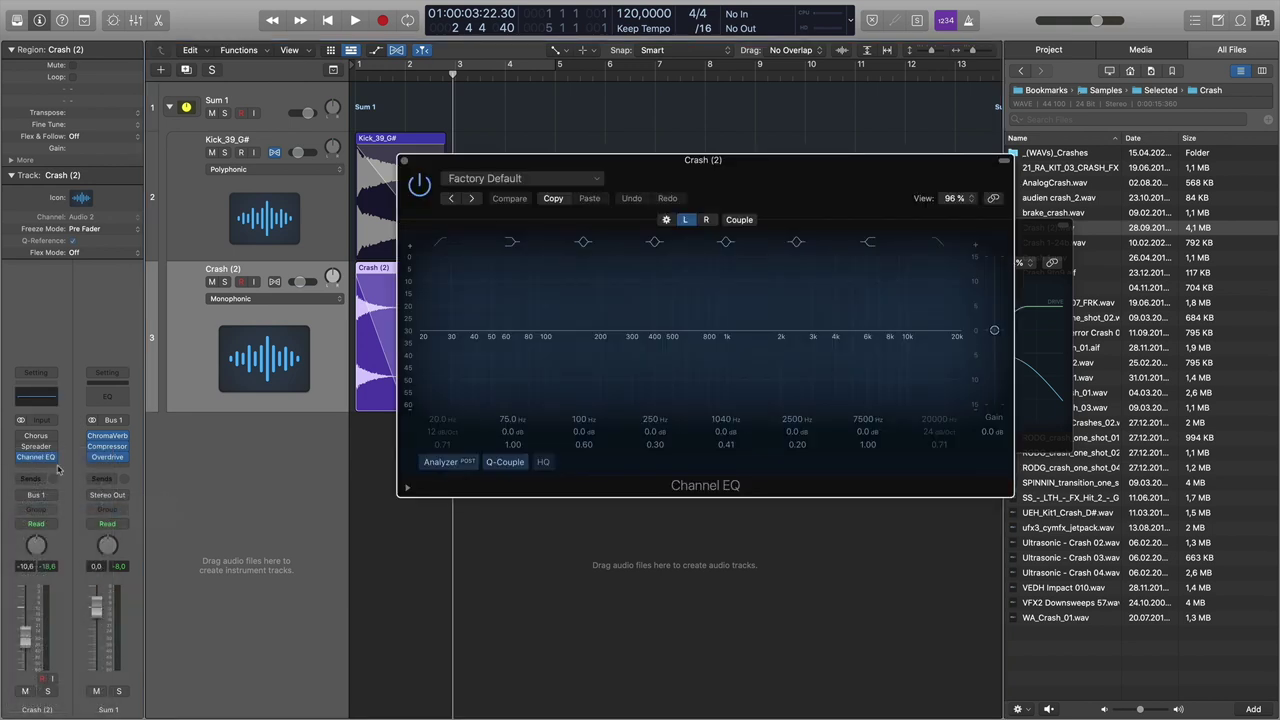
pyautogui.click(55, 458)
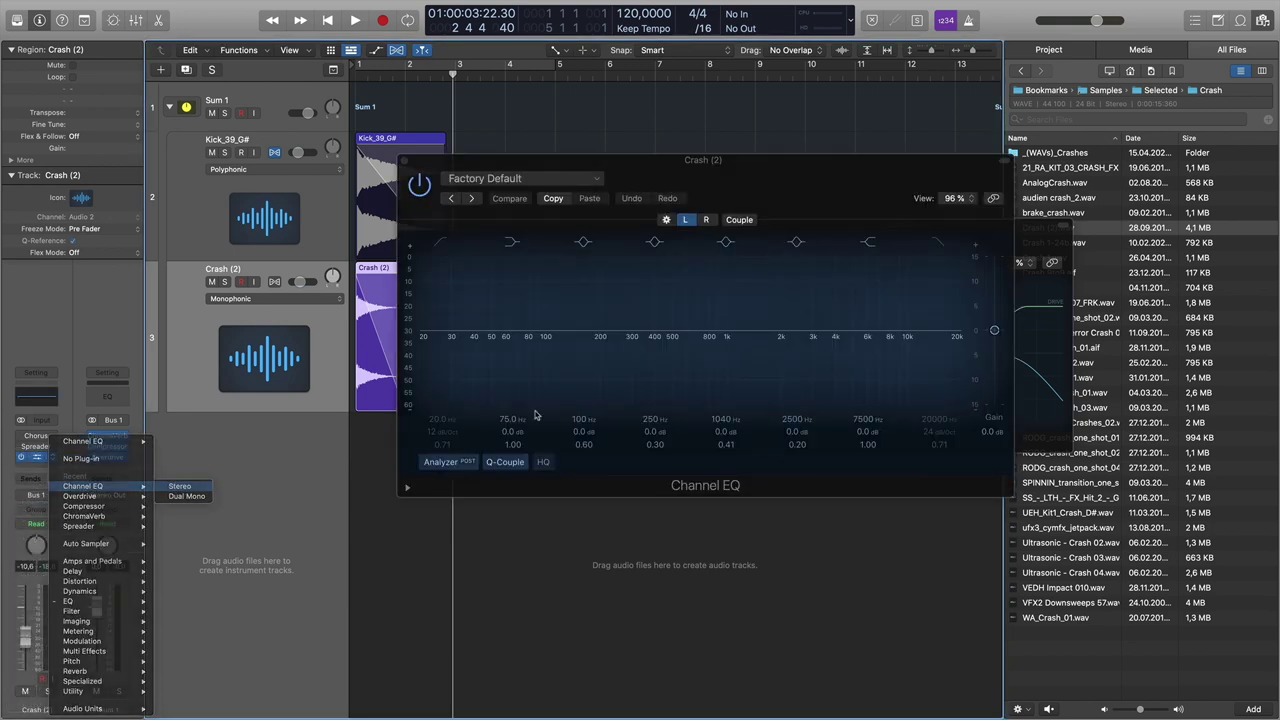
pyautogui.click(180, 486)
# - Cut the crash highs about 8.7 dB with a high shelf near 2000 Hz
pyautogui.moveTo(904, 317); pyautogui.dragTo(713, 366)
pyautogui.press('space')
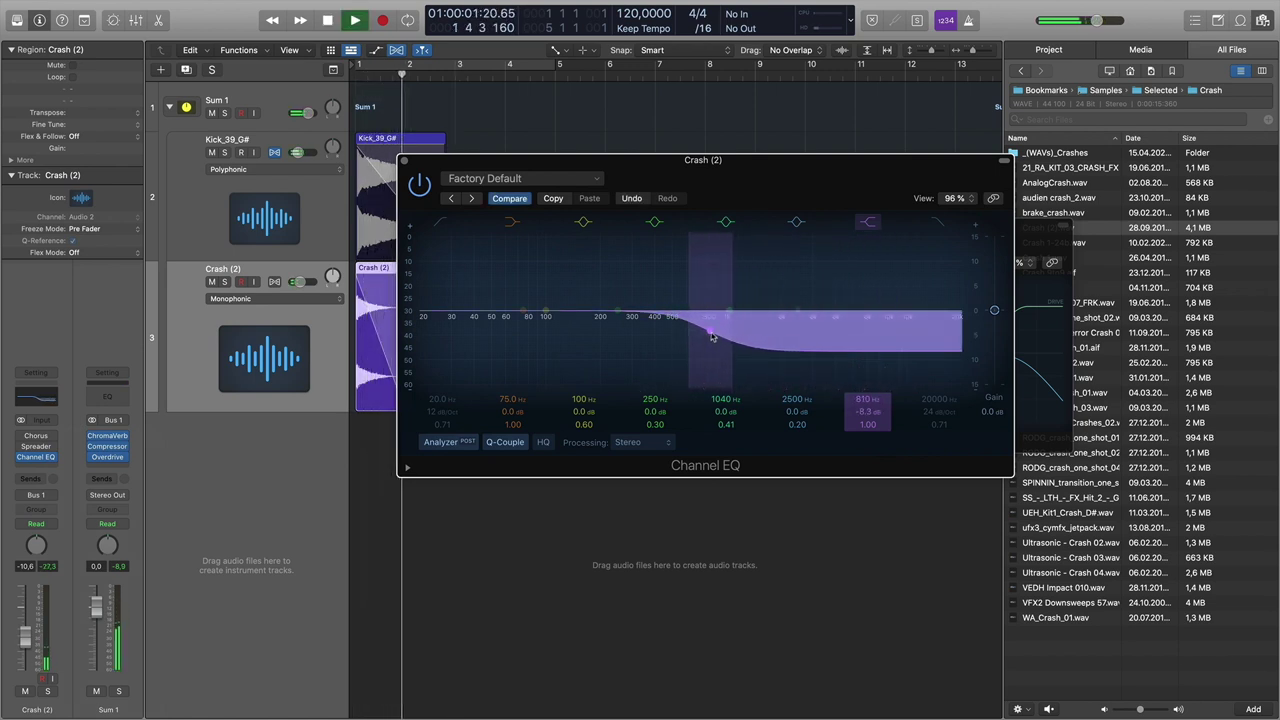
pyautogui.moveTo(712, 338); pyautogui.dragTo(783, 339)
pyautogui.press('space')
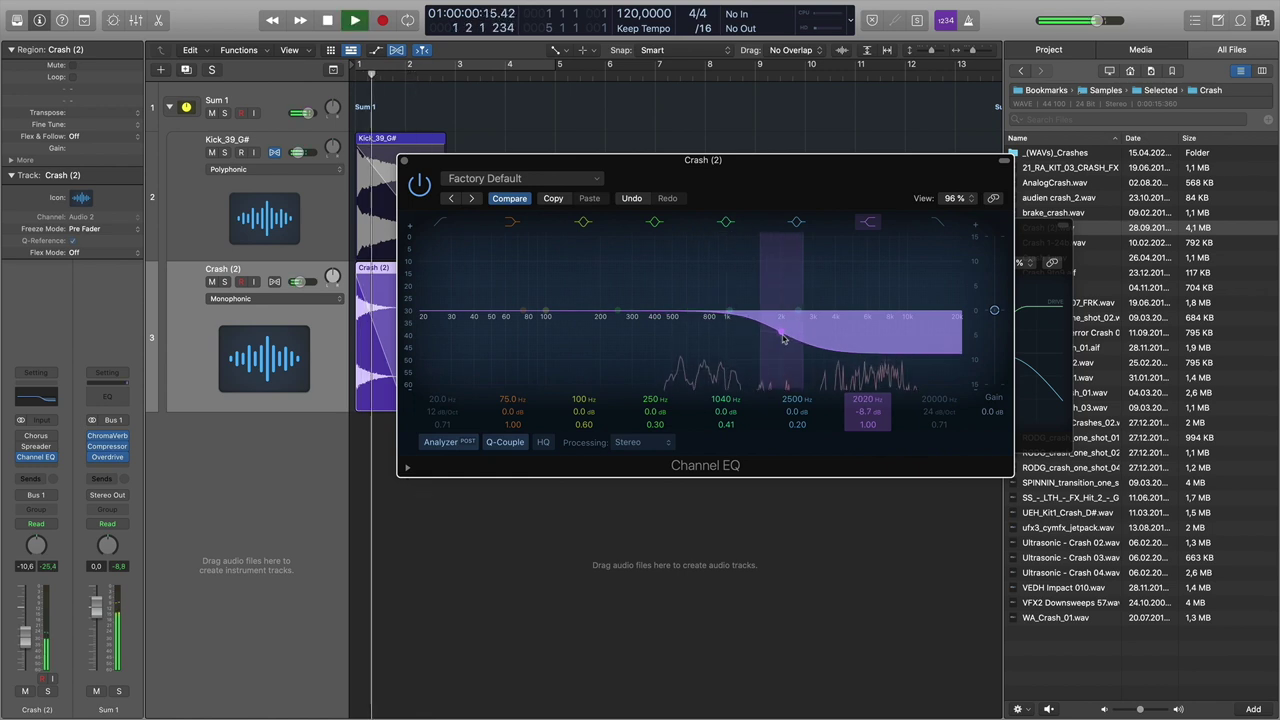
pyautogui.press('space')
pyautogui.press('space')
pyautogui.click(404, 160)
# - Lower the Kick_39_G# fader to -19.5 dB and raise the Overdrive drive to 7.00 dB
pyautogui.moveTo(297, 157); pyautogui.dragTo(289, 160)
pyautogui.press('space')
pyautogui.moveTo(779, 332); pyautogui.dragTo(781, 322)
# - Audition the Overdrive at 7.75 dB drive, close its window, and select the Kick_39_G# track
pyautogui.press('space')
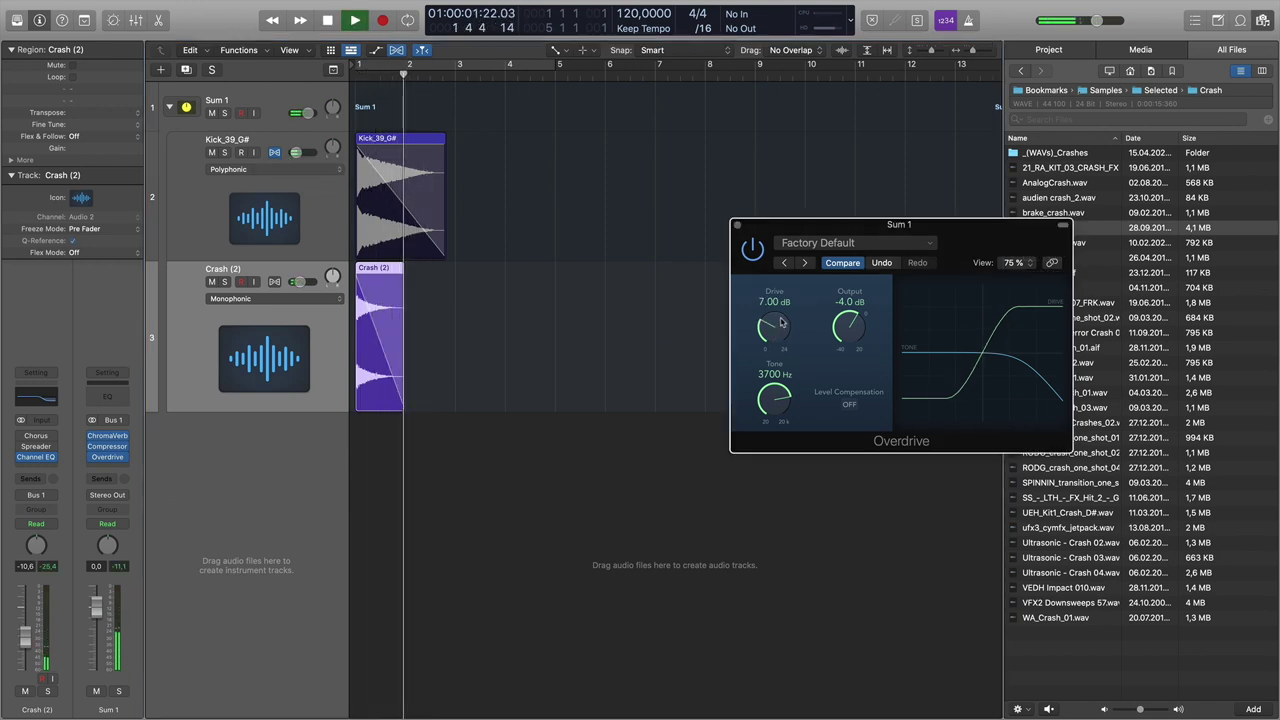
pyautogui.press('space')
pyautogui.press('space')
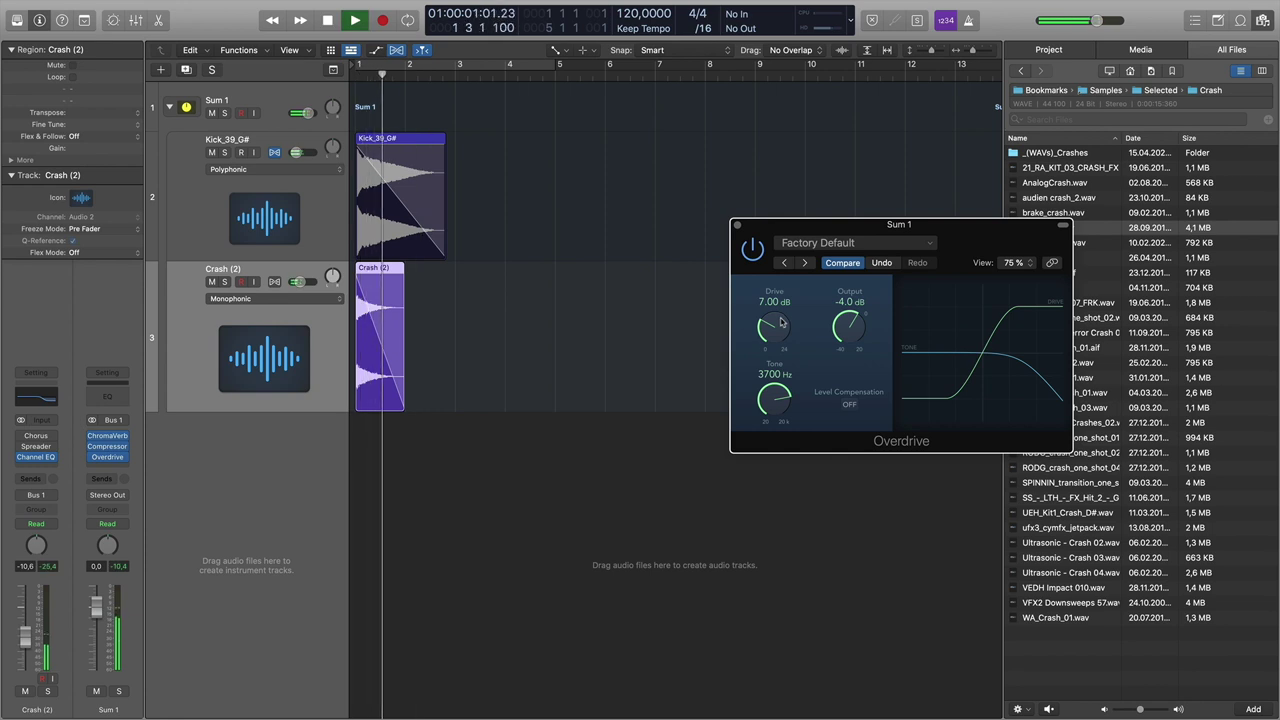
pyautogui.press('space')
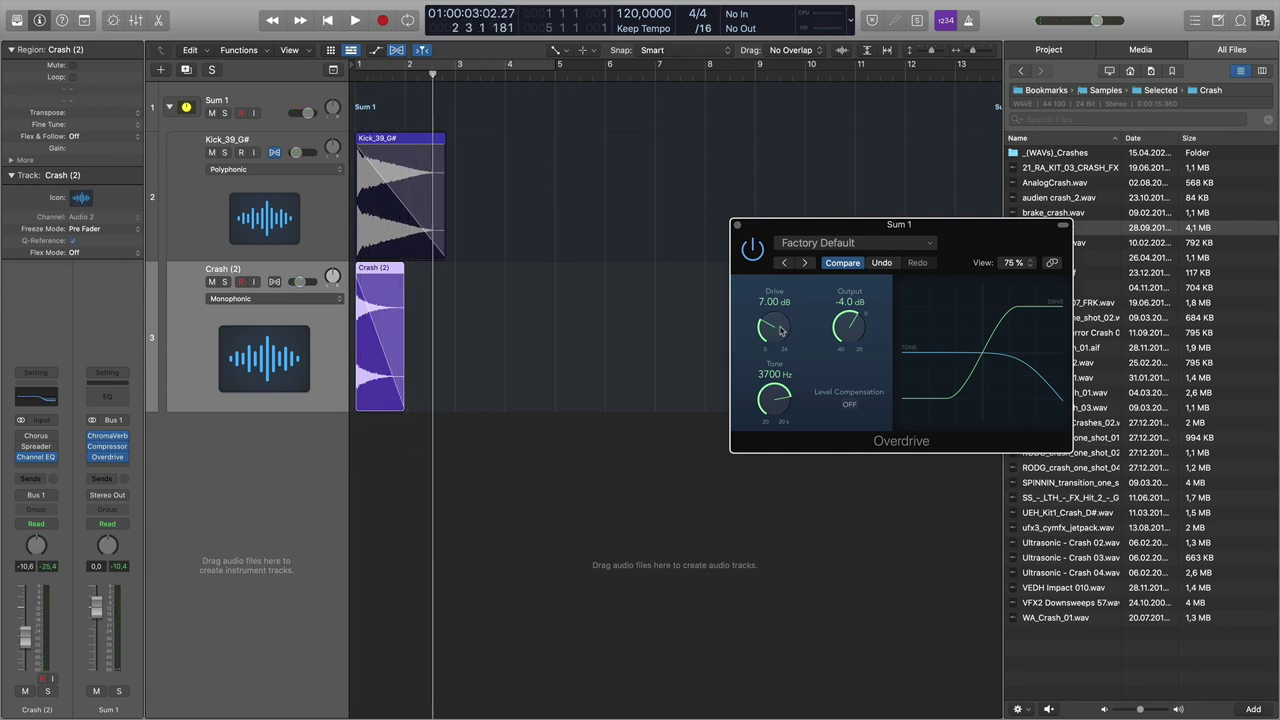
pyautogui.press('super+Right')
pyautogui.press('super+Right')
pyautogui.press('super+Right')
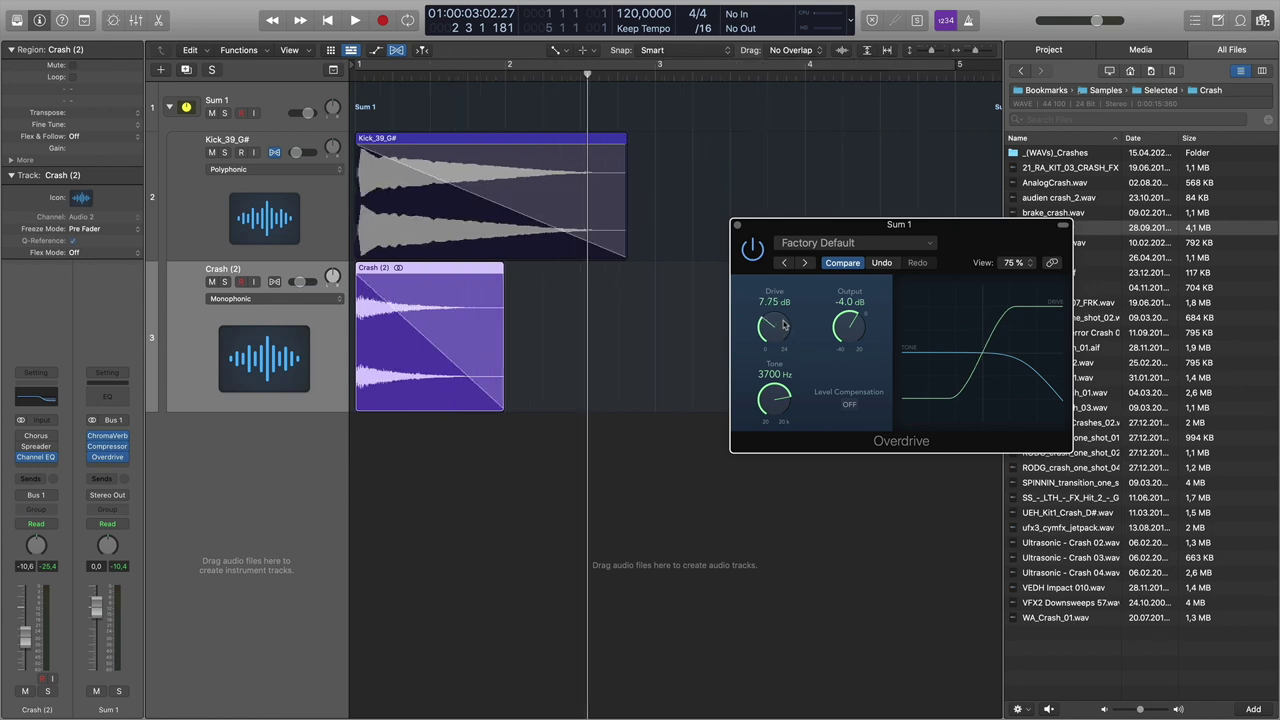
pyautogui.click(738, 226)
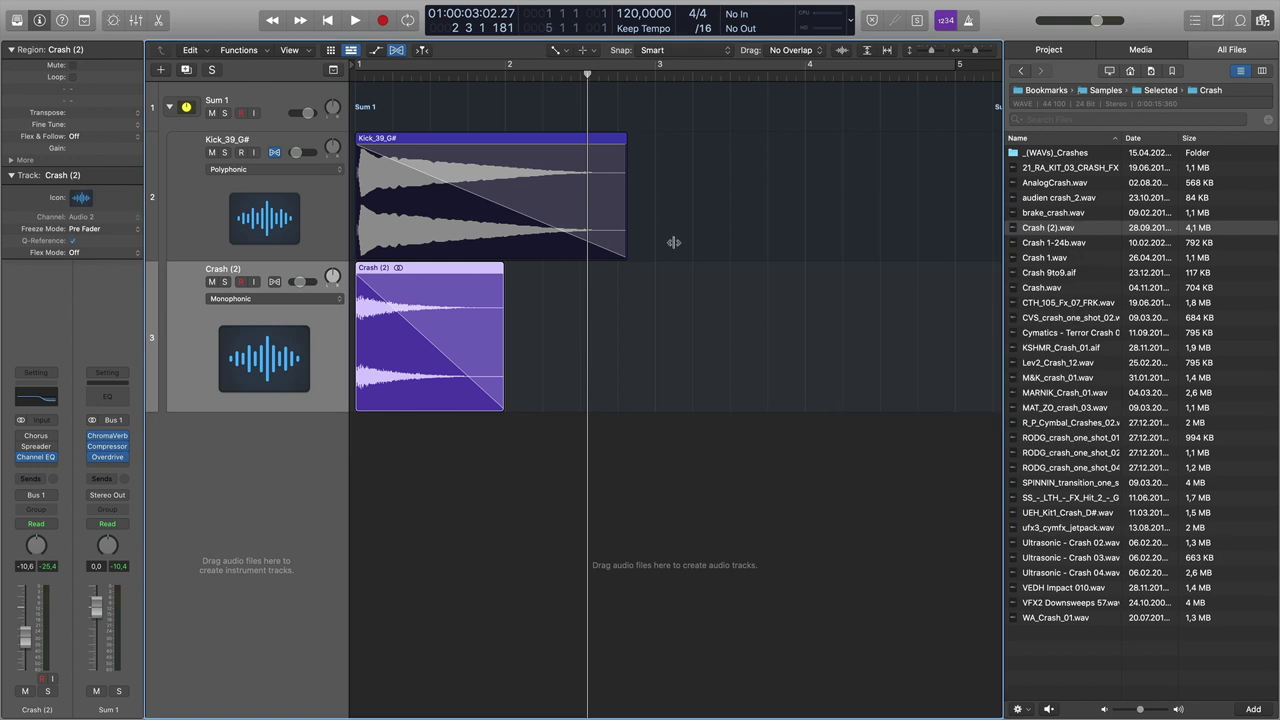
pyautogui.click(340, 201)
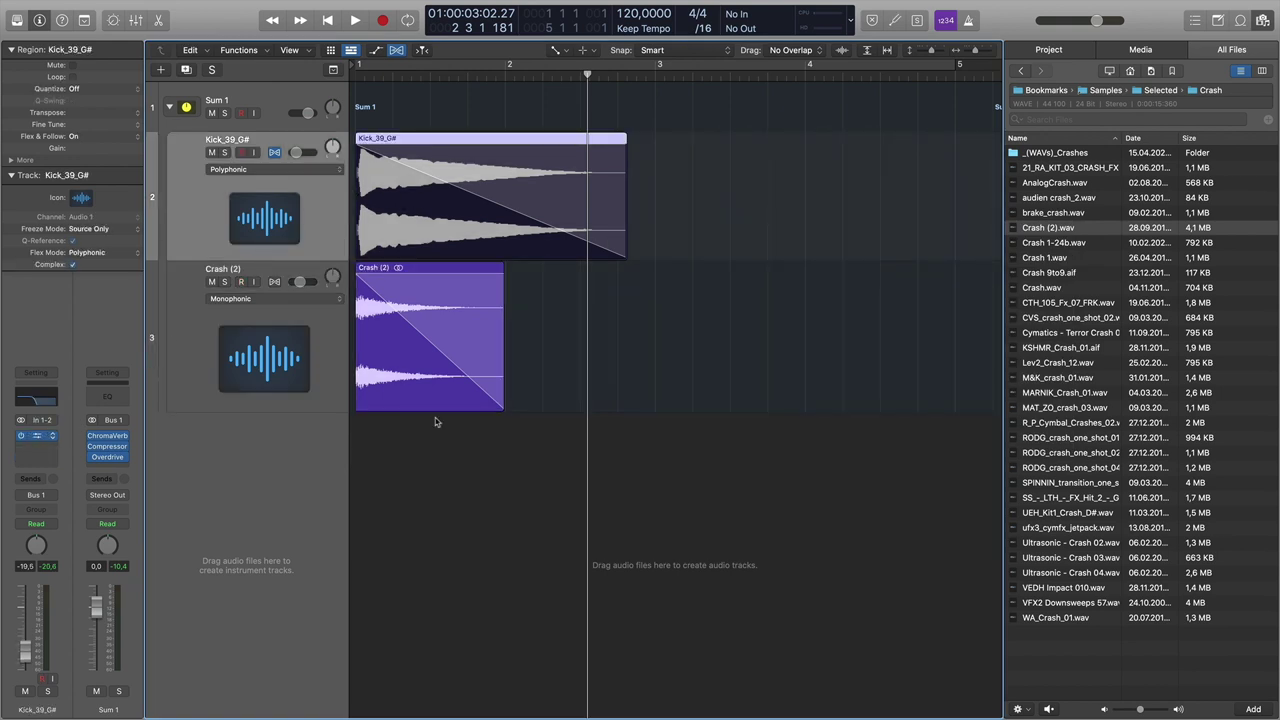
# - Sweep the kick Channel EQ high cut while playing, settle near 4.8 kHz, and close it
pyautogui.moveTo(648, 333); pyautogui.dragTo(818, 335)
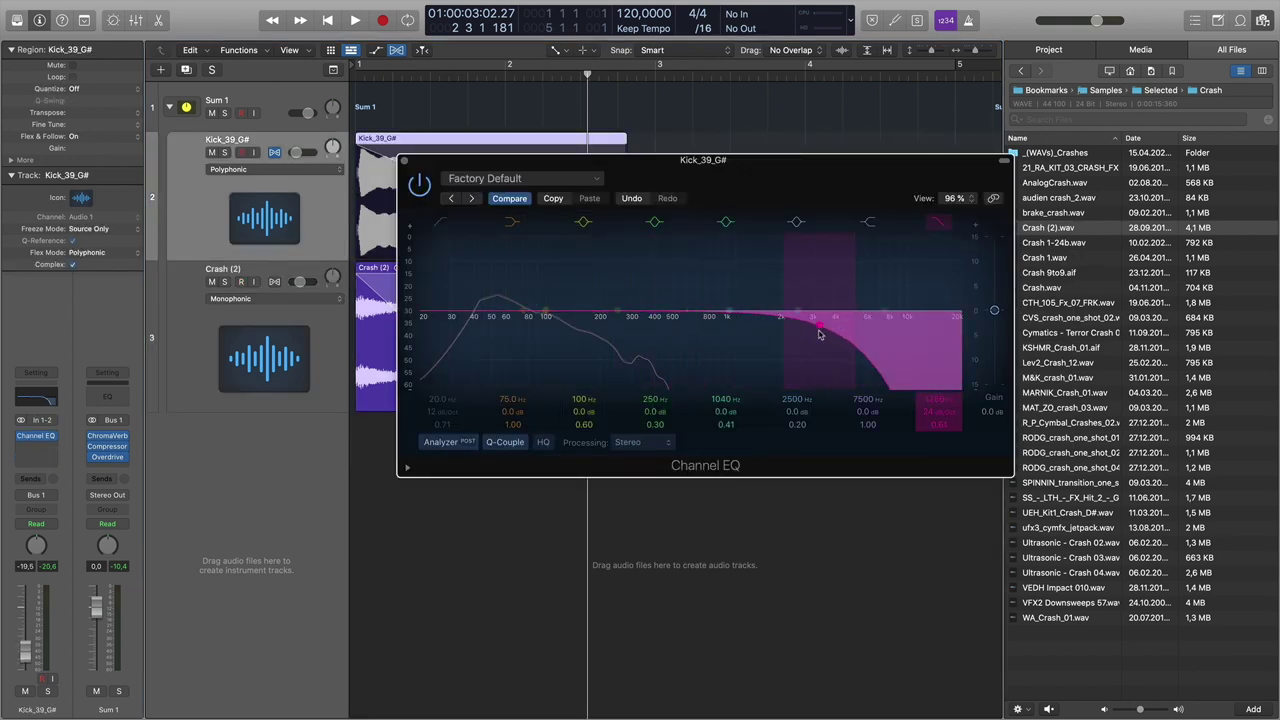
pyautogui.press('space')
pyautogui.press('space')
pyautogui.moveTo(822, 332); pyautogui.dragTo(566, 328)
pyautogui.press('space')
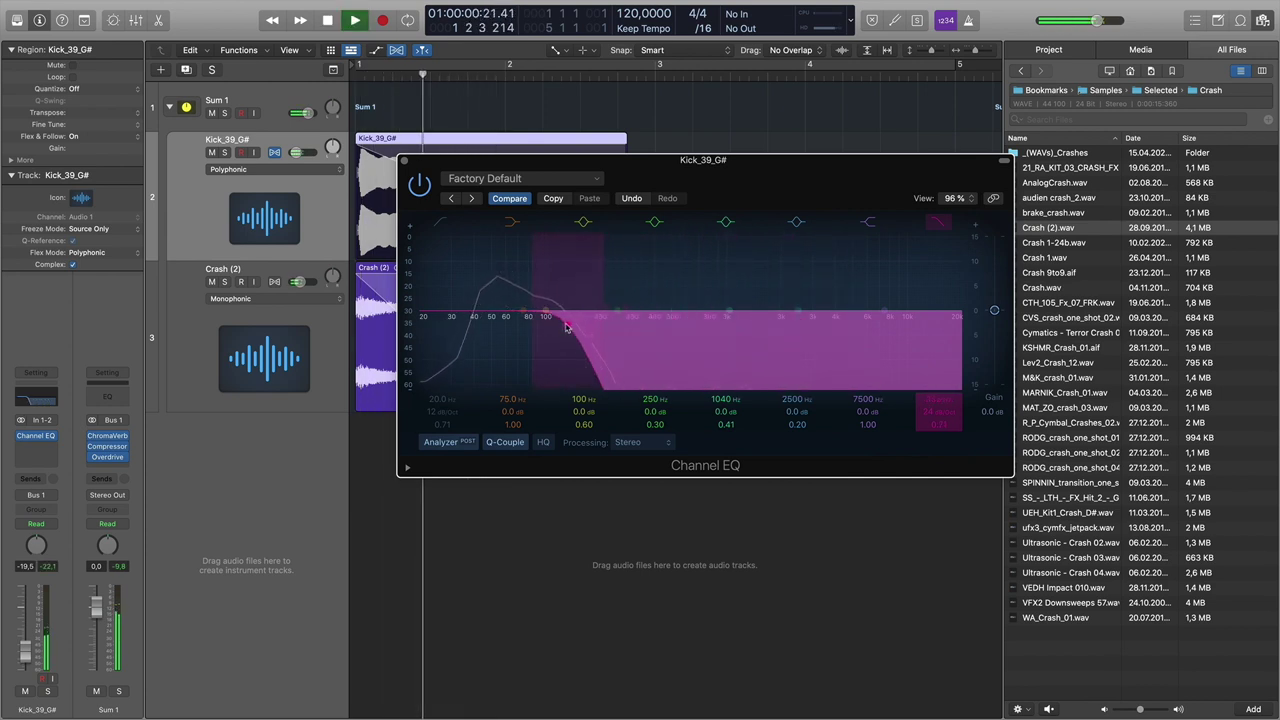
pyautogui.moveTo(566, 328); pyautogui.dragTo(848, 323)
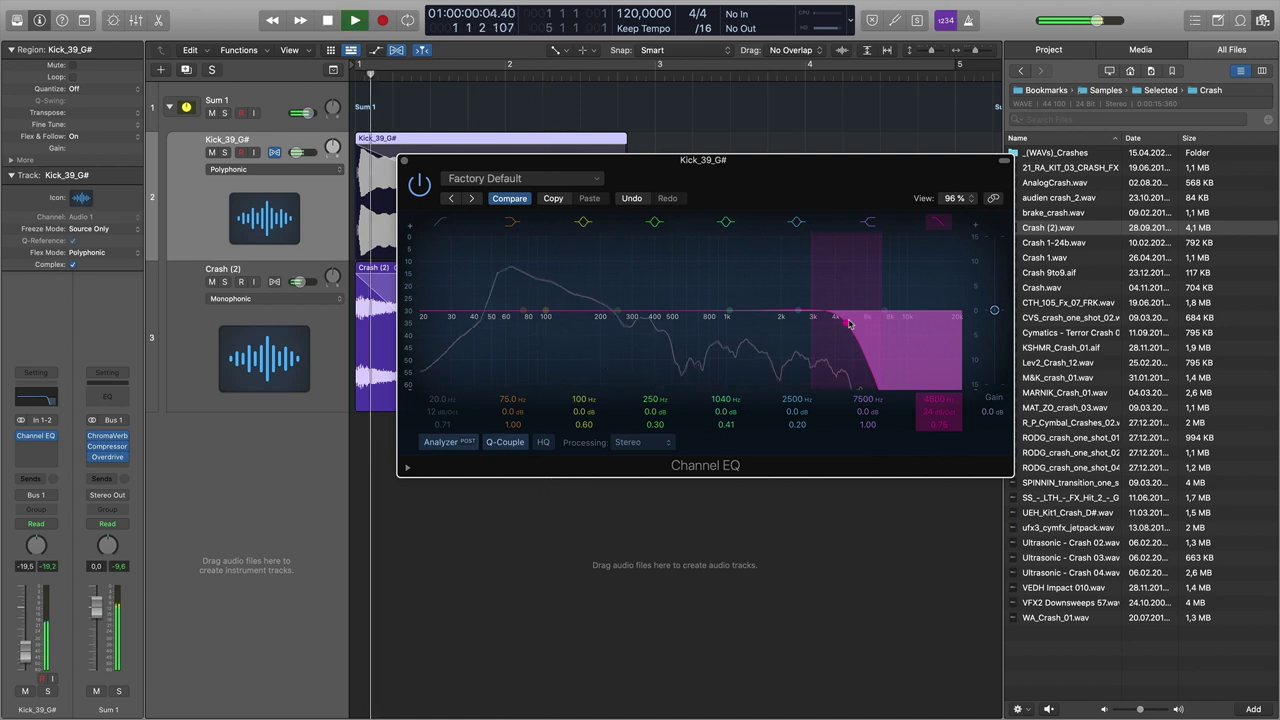
pyautogui.press('space')
pyautogui.click(403, 160)
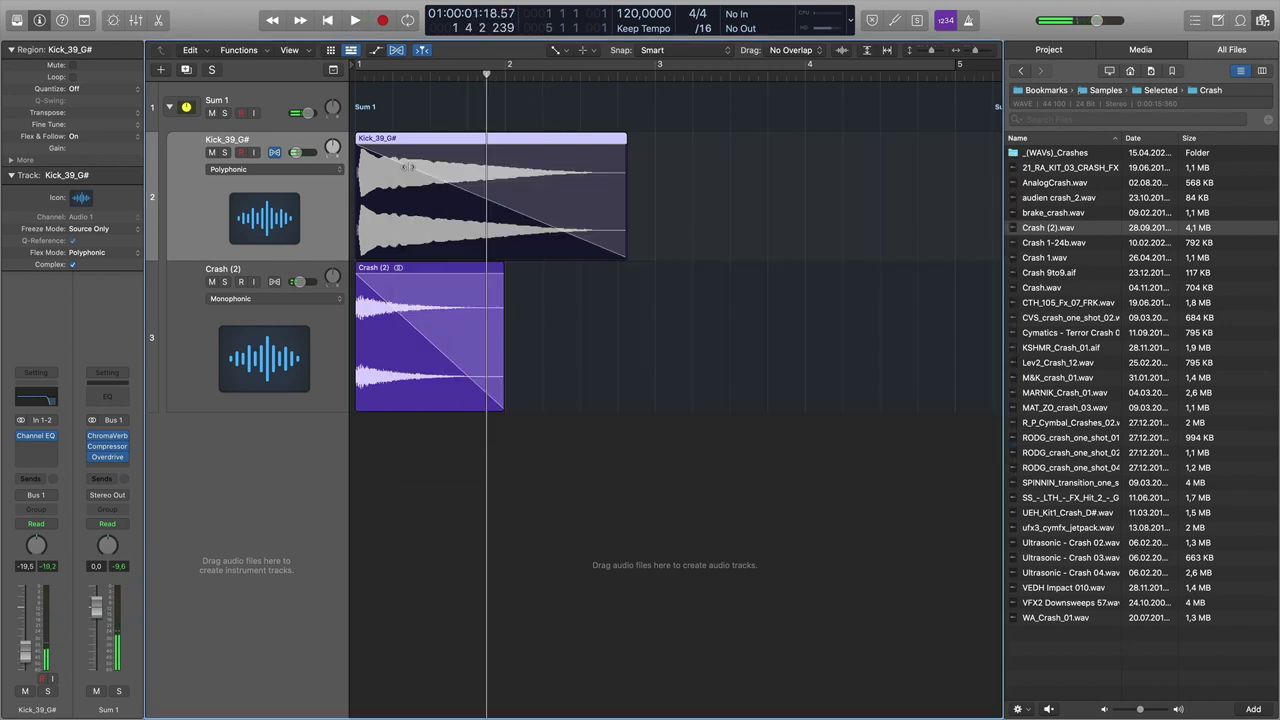
# - Preview Crash (2).wav and Crash.wav, then replace the crash region with Crash.wav
pyautogui.press('space')
pyautogui.scroll(-5, 406, 119)
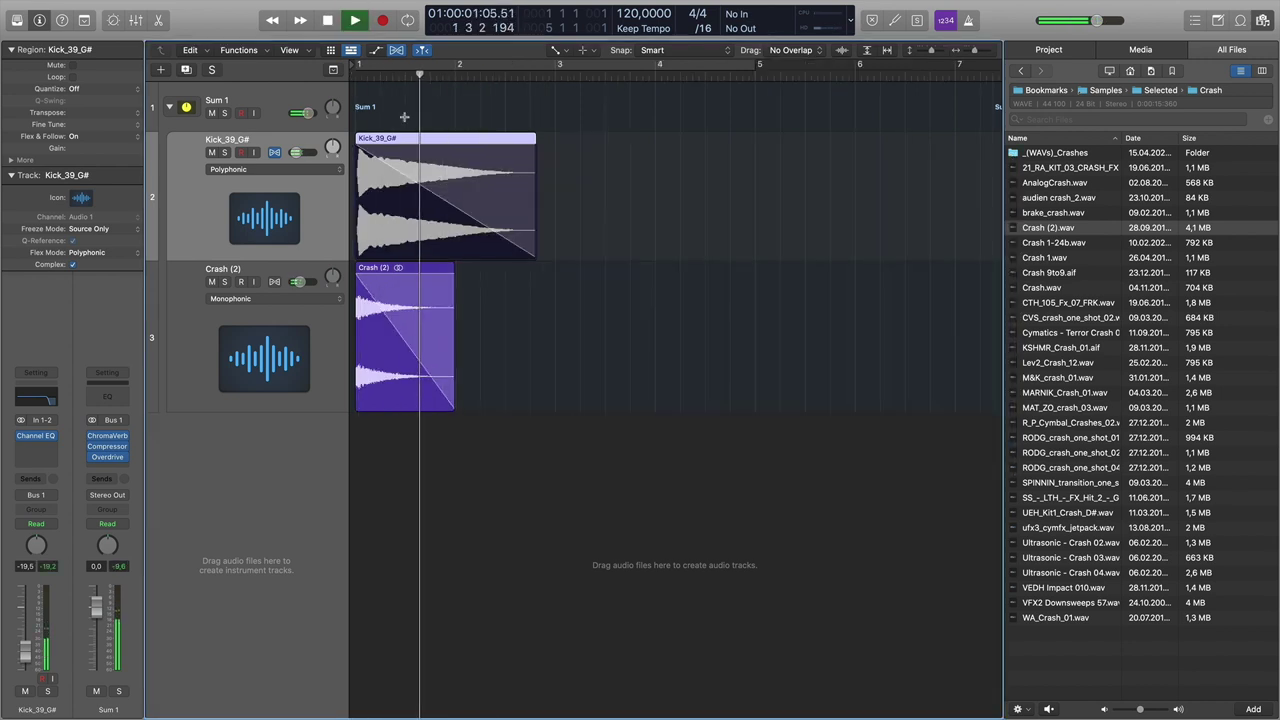
pyautogui.press('space')
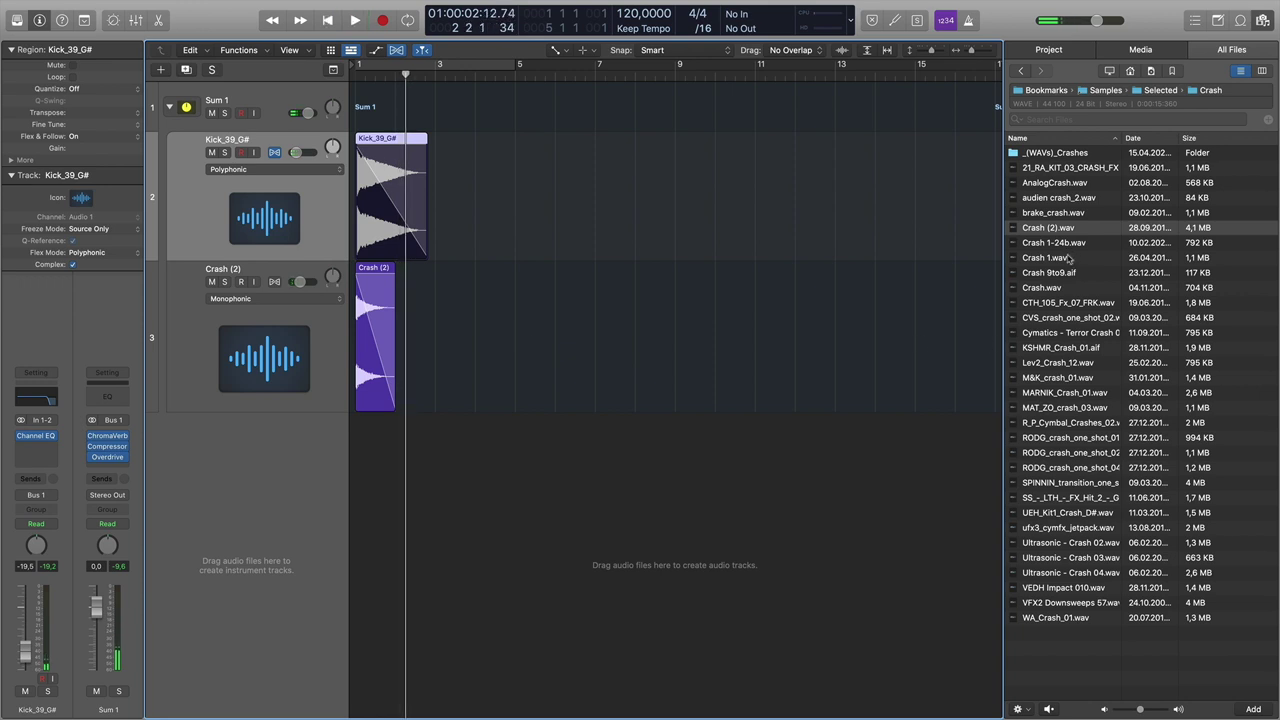
pyautogui.click(1065, 230)
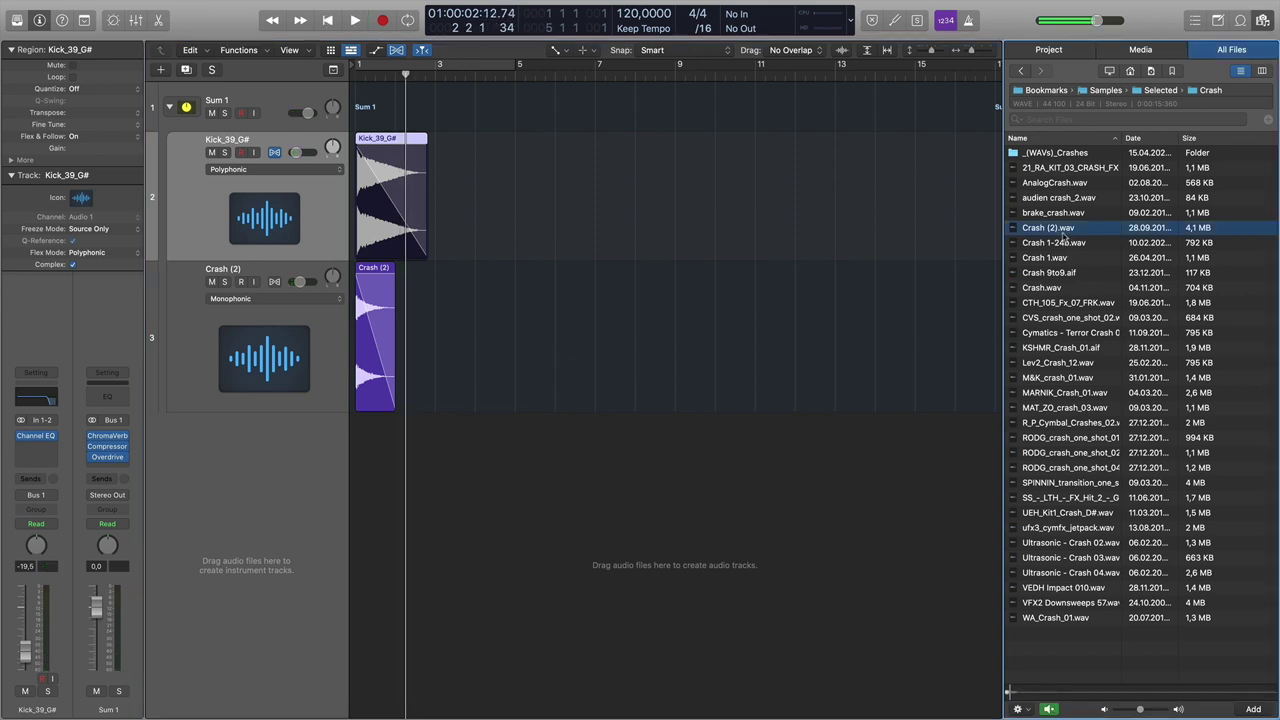
pyautogui.click(1045, 288)
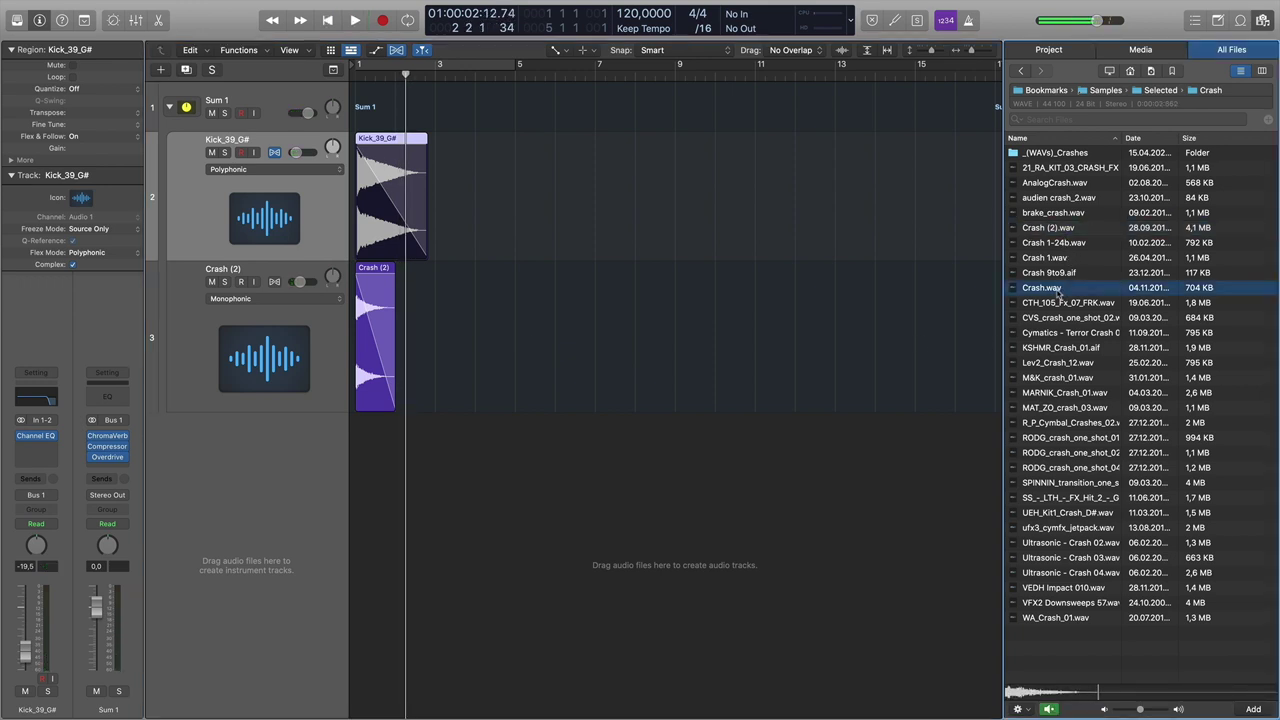
pyautogui.moveTo(594, 320); pyautogui.dragTo(363, 316)
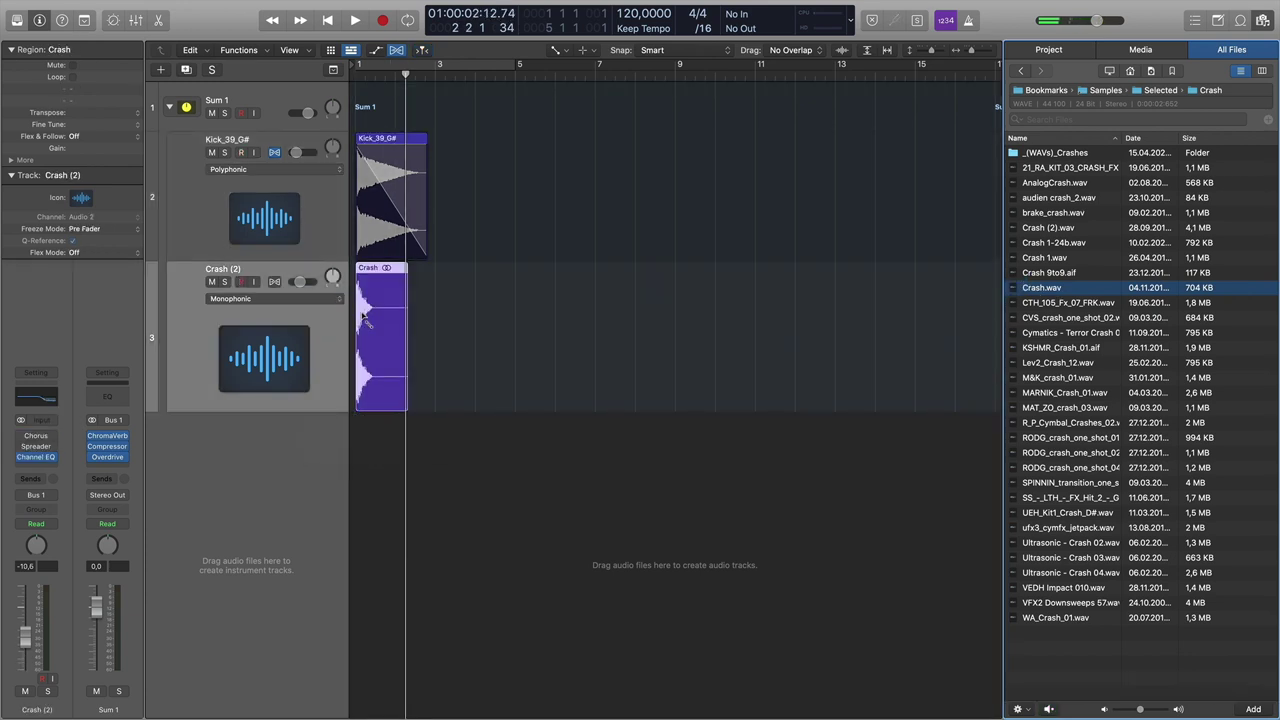
pyautogui.press('space')
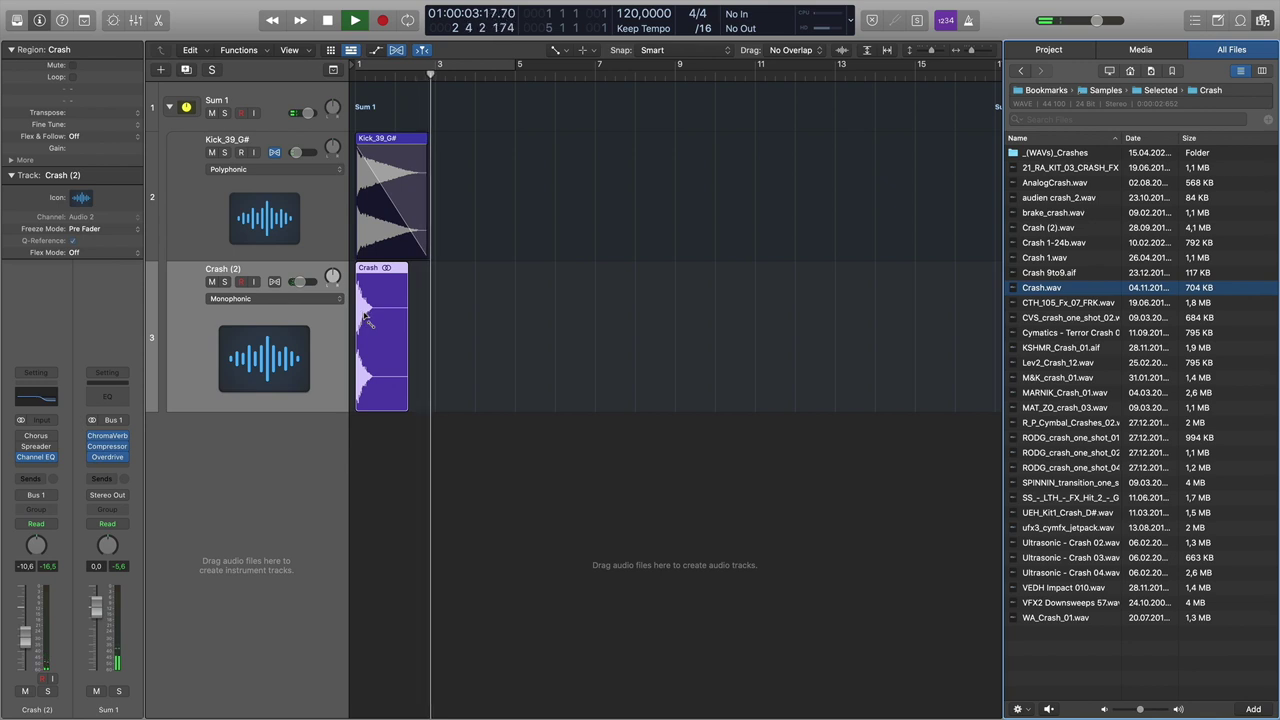
pyautogui.press('space')
pyautogui.press('space')
# - Lower the Crash (2) track volume to -18.0 dB and select the Kick_39_G# track
pyautogui.press('space')
pyautogui.moveTo(301, 282); pyautogui.dragTo(294, 283)
pyautogui.press('space')
pyautogui.press('space')
pyautogui.press('space')
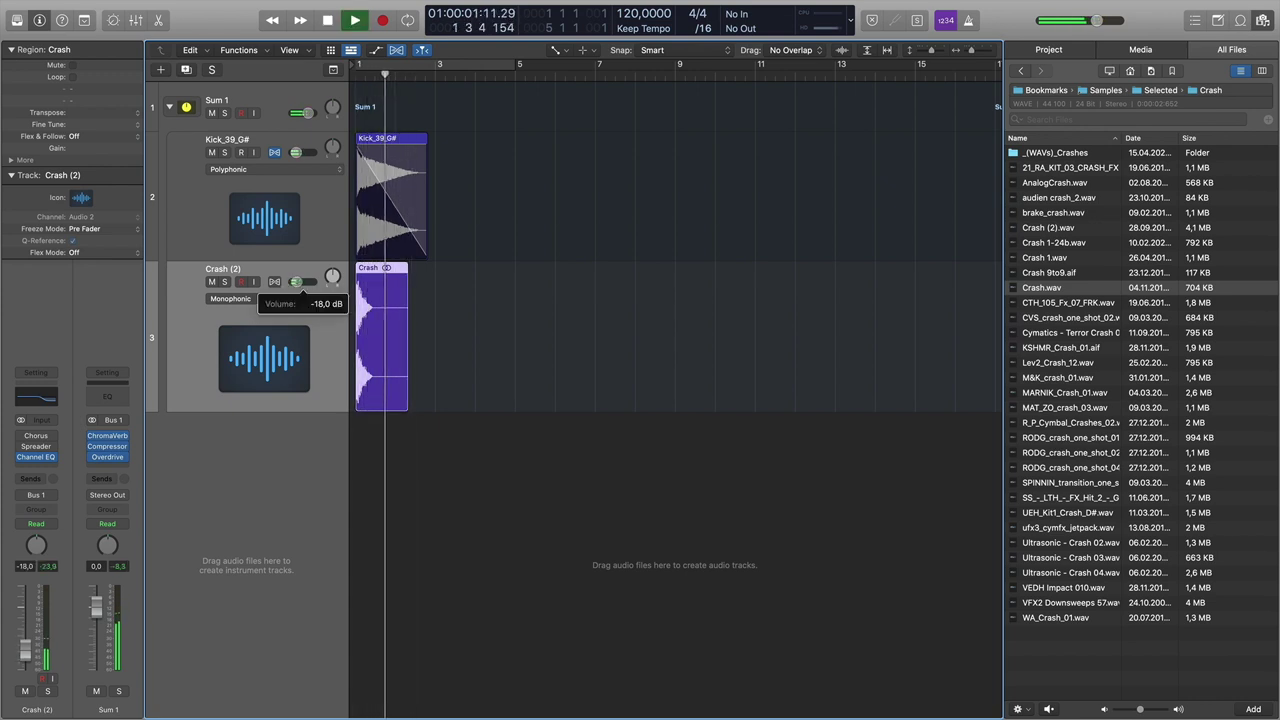
pyautogui.click(330, 202)
pyautogui.press('space')
pyautogui.press('space')
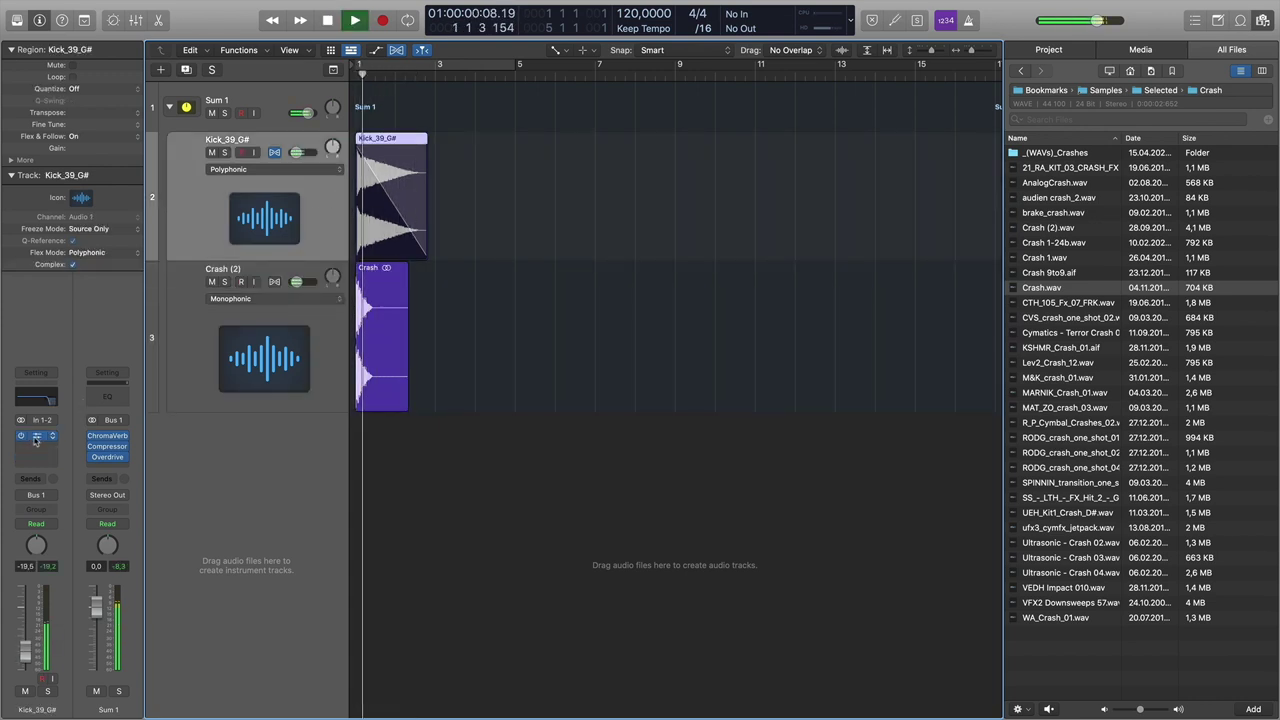
# - Pull the kick Channel EQ high cut down to about 174 Hz and return the playhead to the start
pyautogui.click(36, 437)
pyautogui.moveTo(858, 324); pyautogui.dragTo(590, 330)
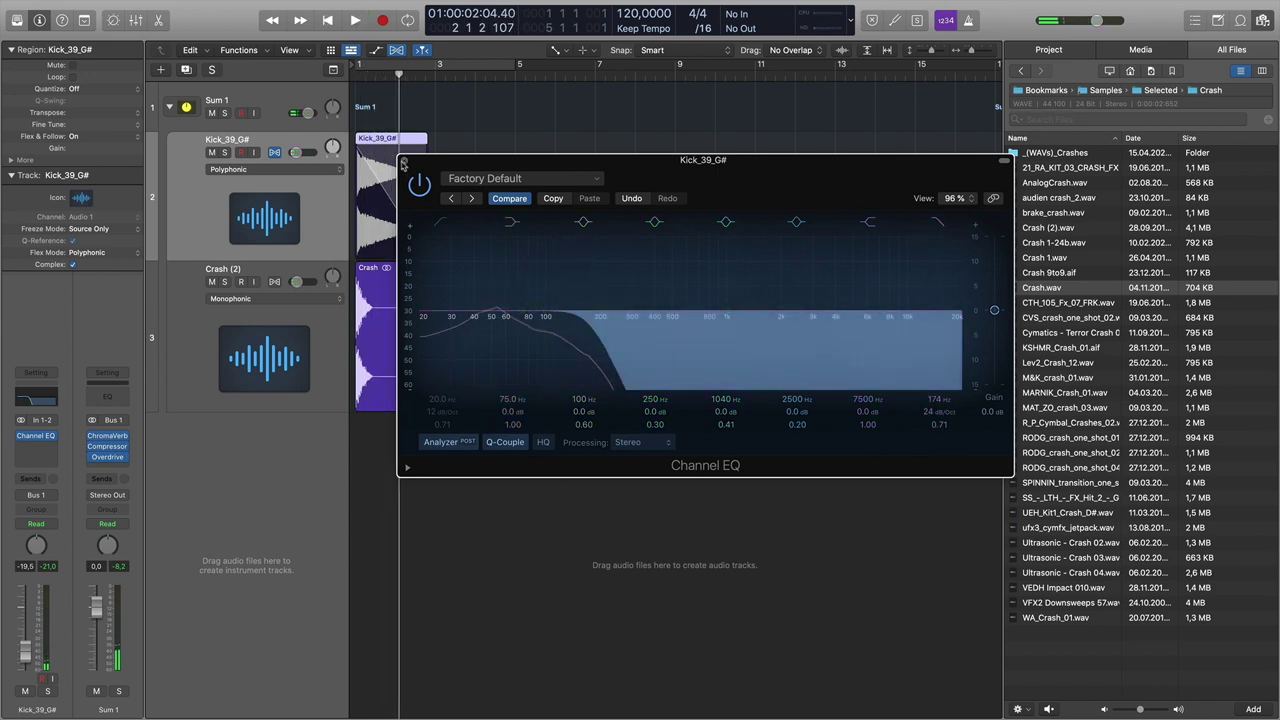
pyautogui.click(403, 160)
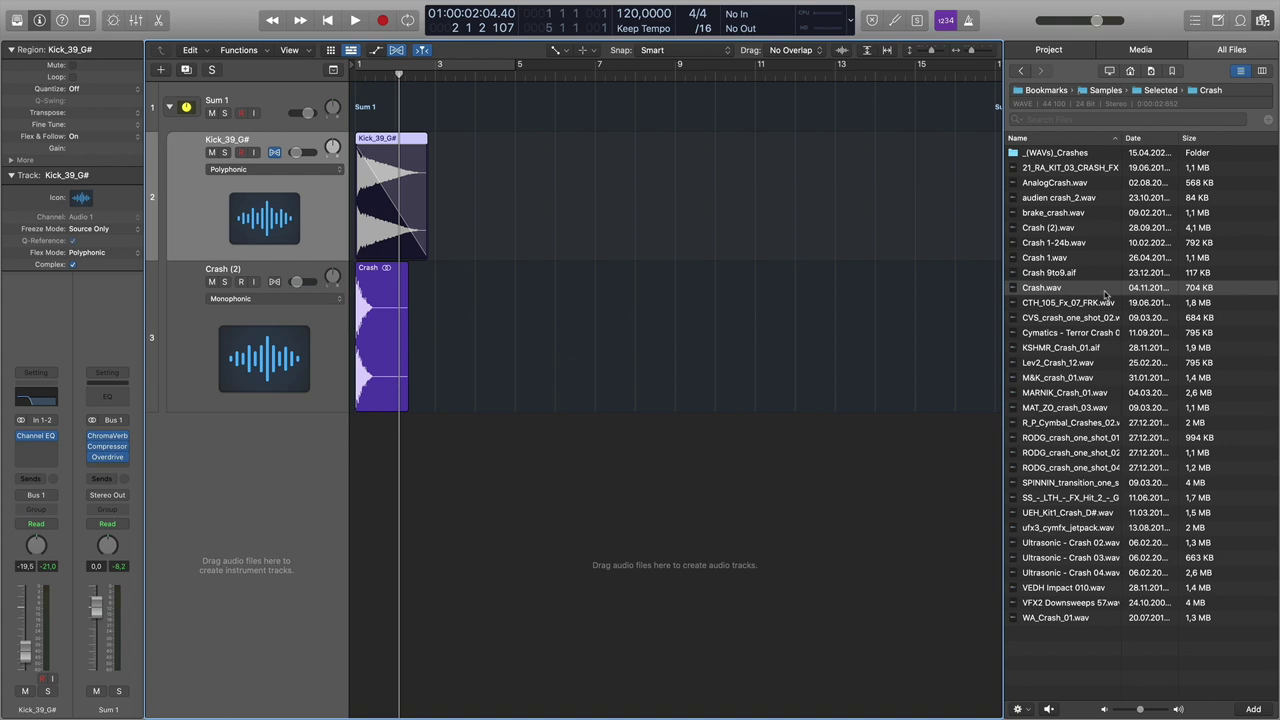
pyautogui.press('Return')
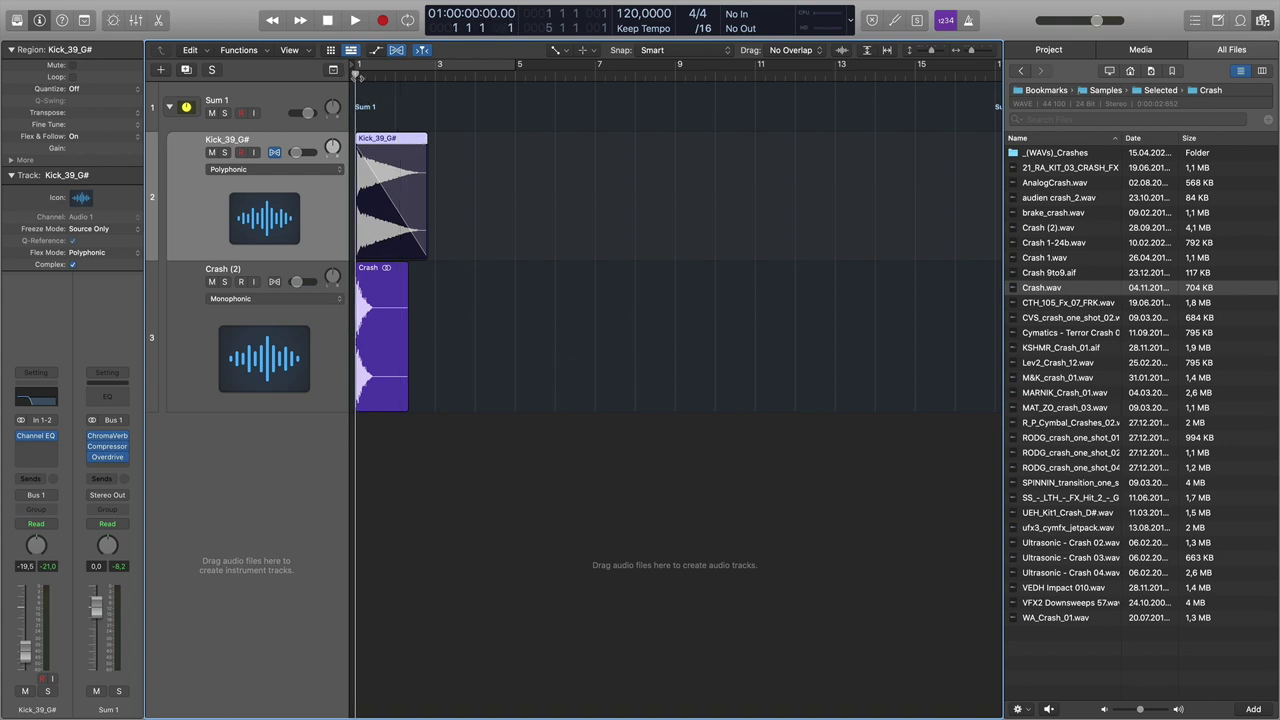